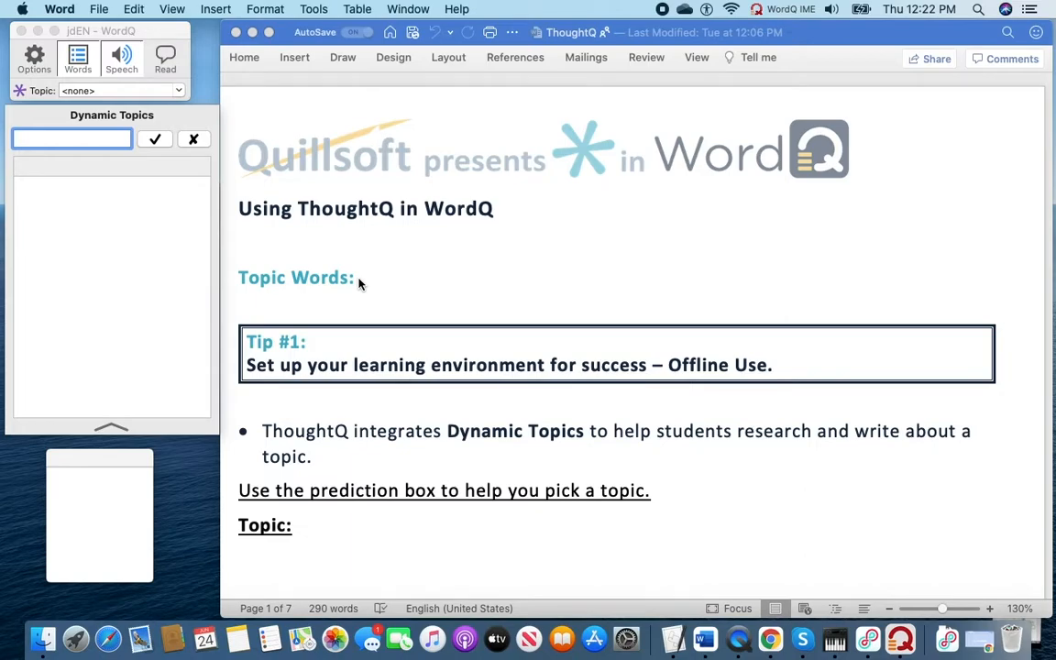
Step: Have WordQ read aloud the sentence "Use the prediction box to help you pick a topic."
scroll(358, 279, "down", 5)
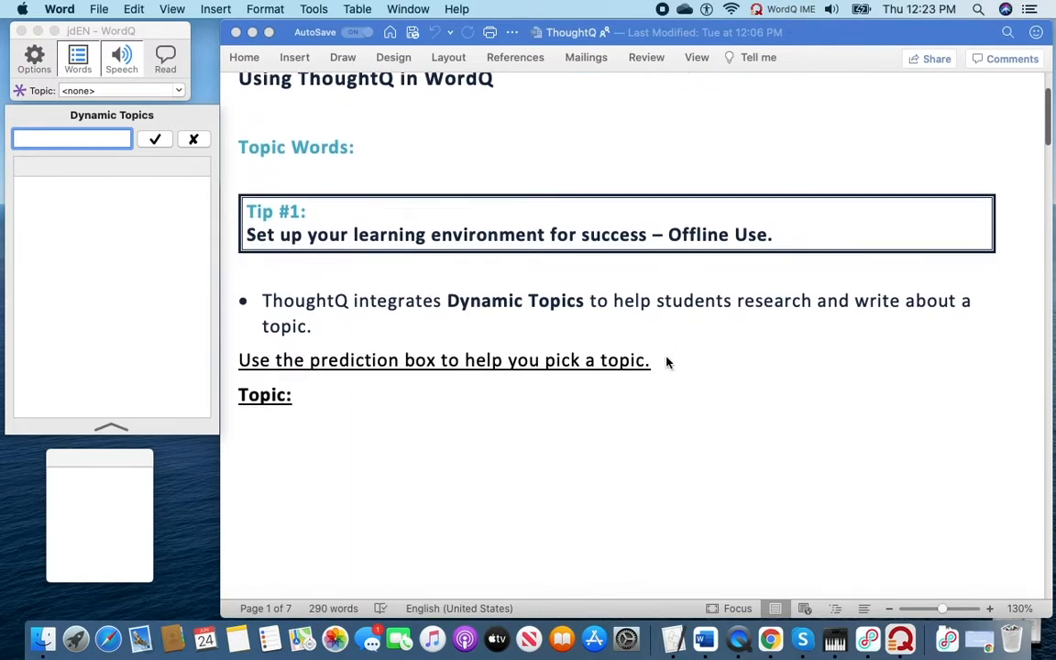
left_click(666, 362)
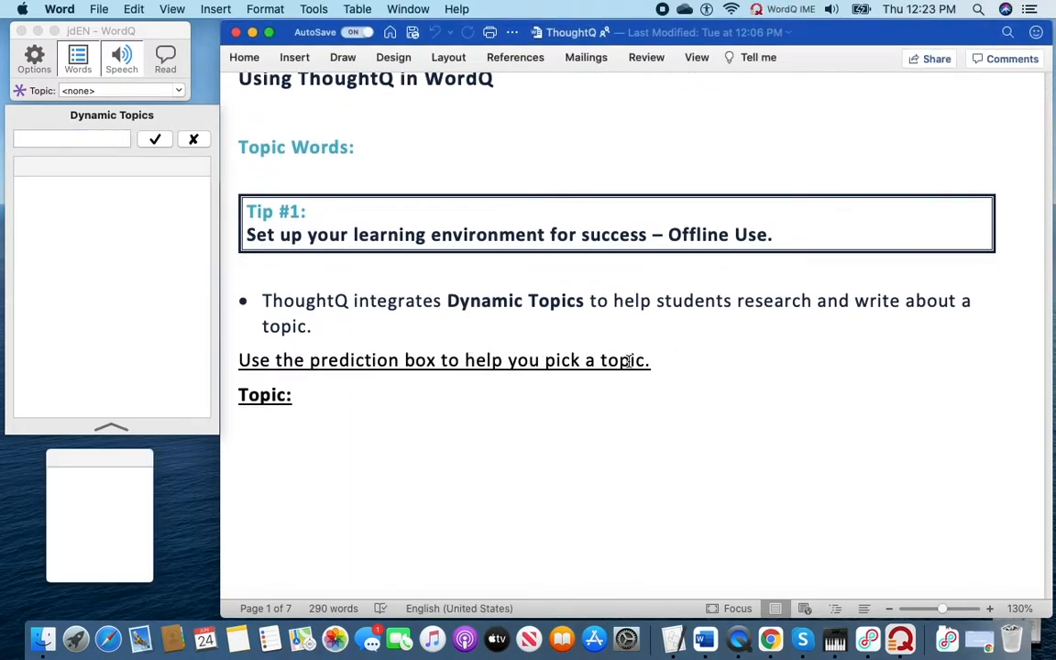
left_click_drag(660, 360, 245, 364)
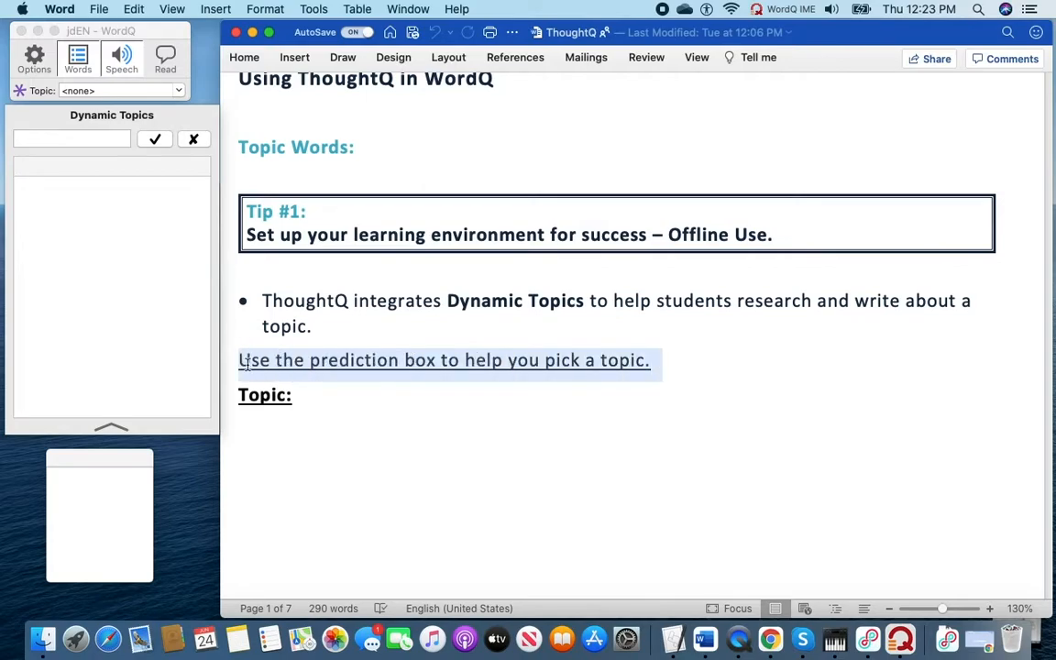
left_click(165, 56)
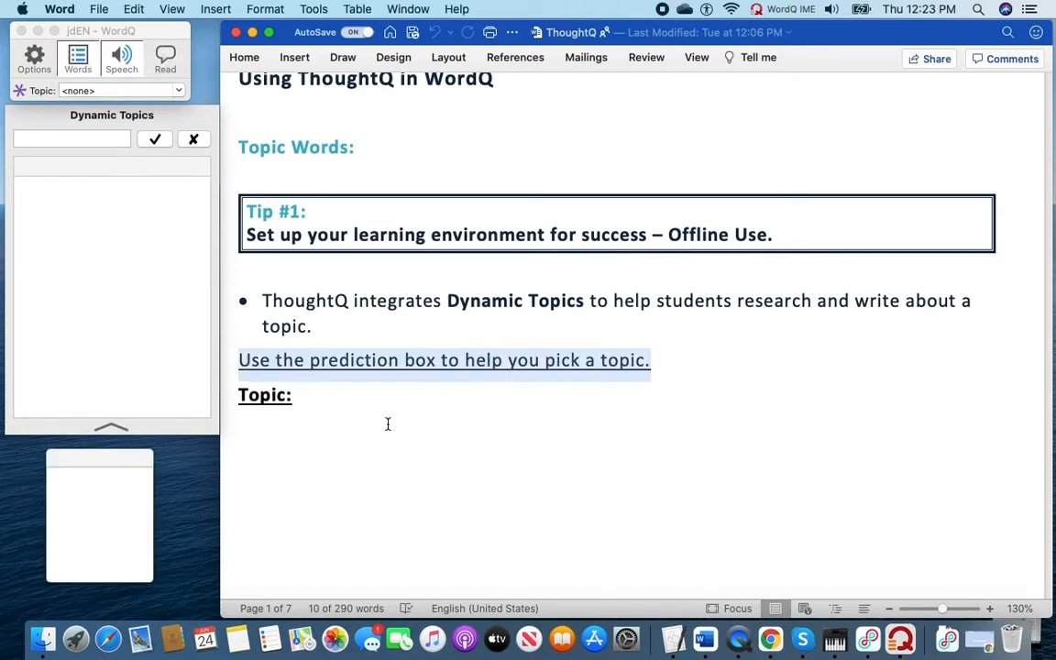
Step: Enter "Fossils" on the line below the Topic heading, completing the word from the prediction list
left_click(359, 403)
left_click(259, 425)
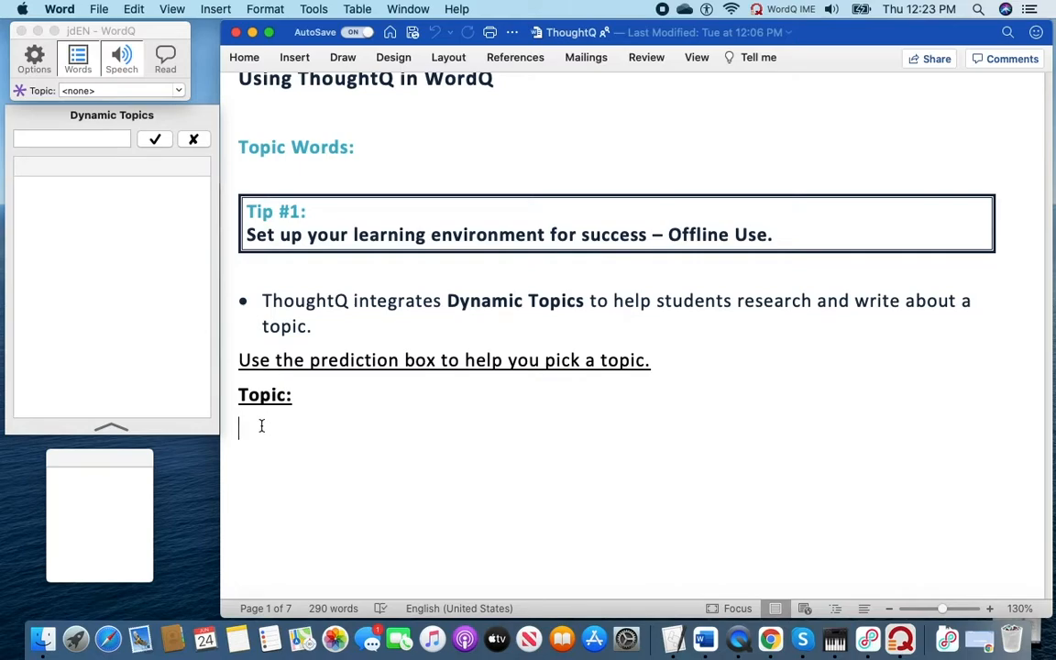
type("F")
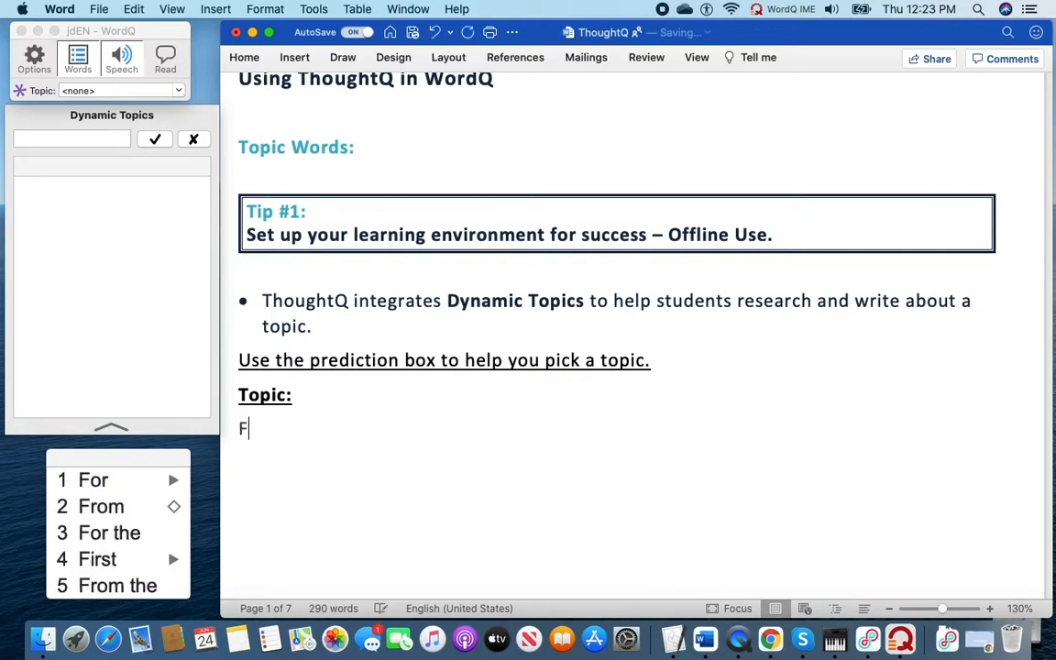
type("oss")
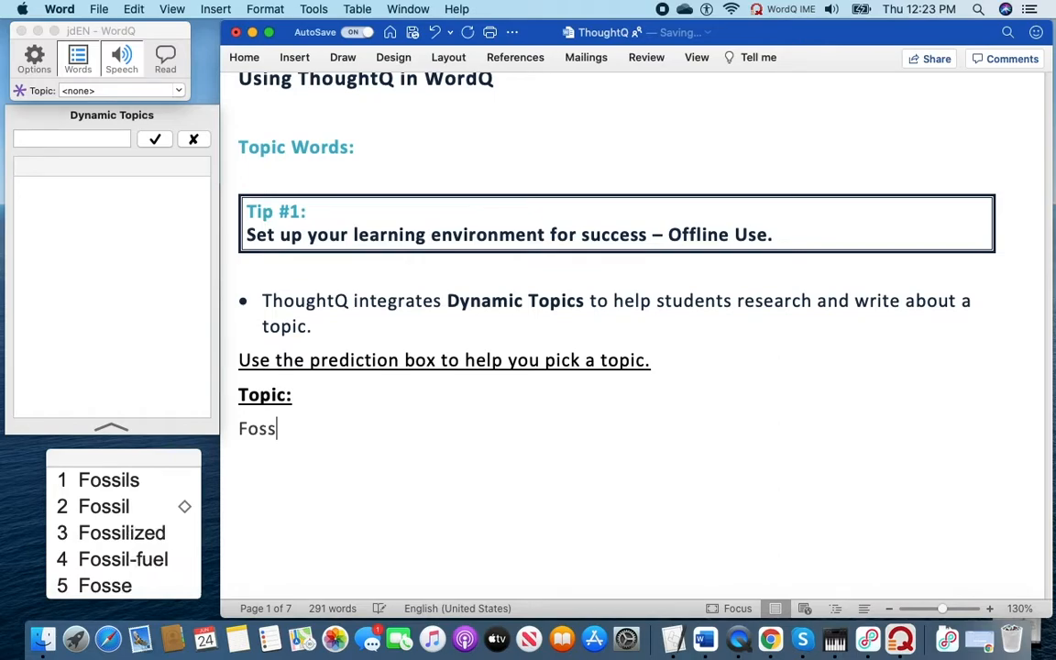
left_click(140, 479)
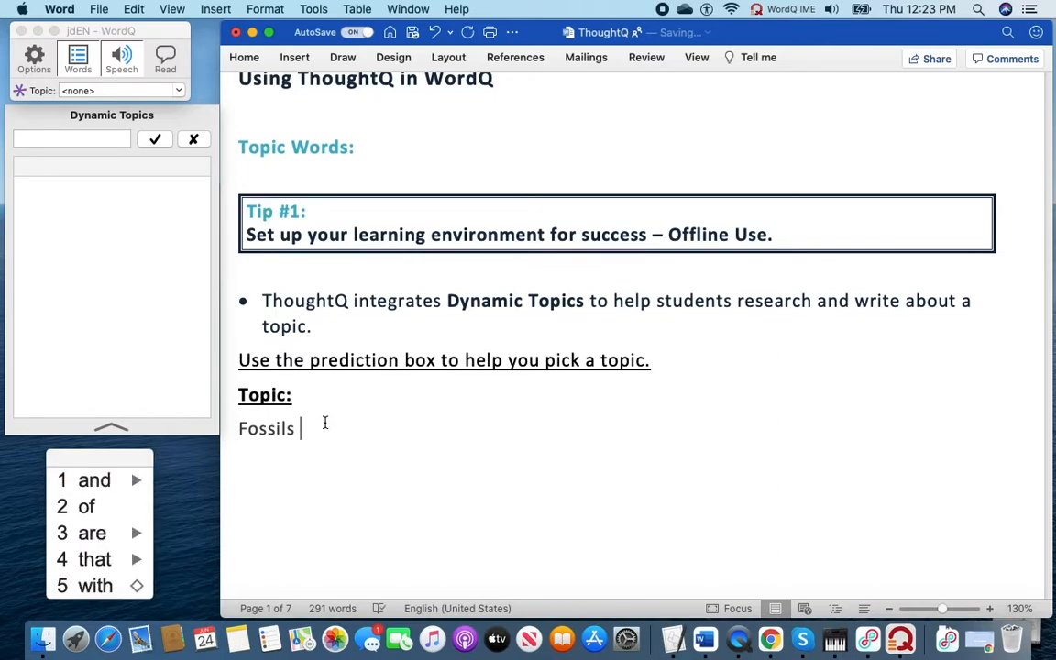
Step: Create a dynamic topic named "Fossils" to generate its list of related words
left_click(64, 140)
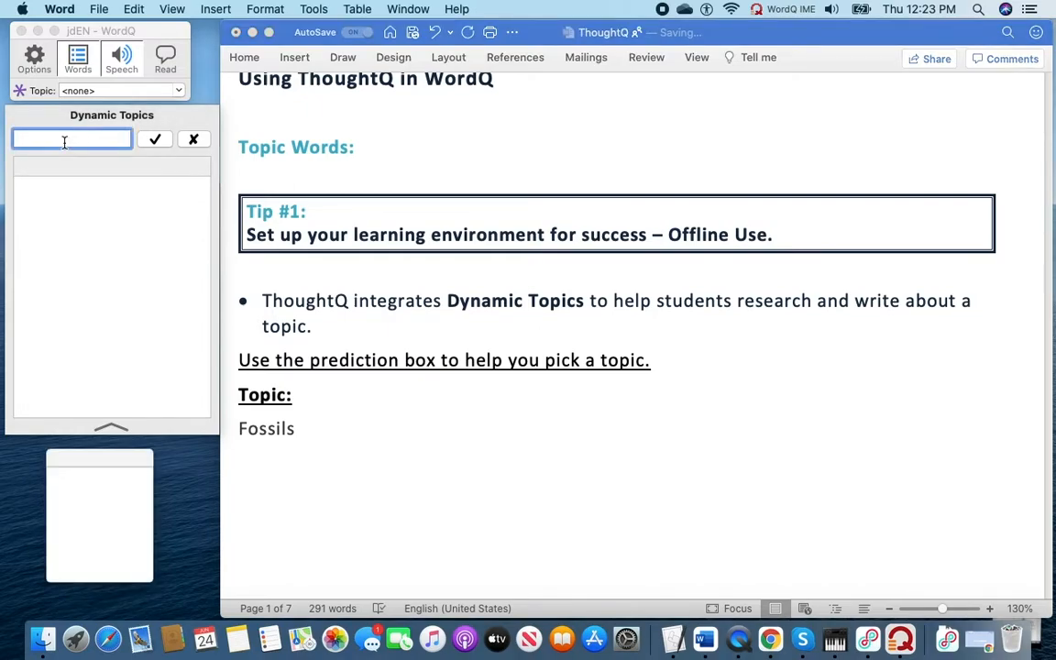
type("Fossils")
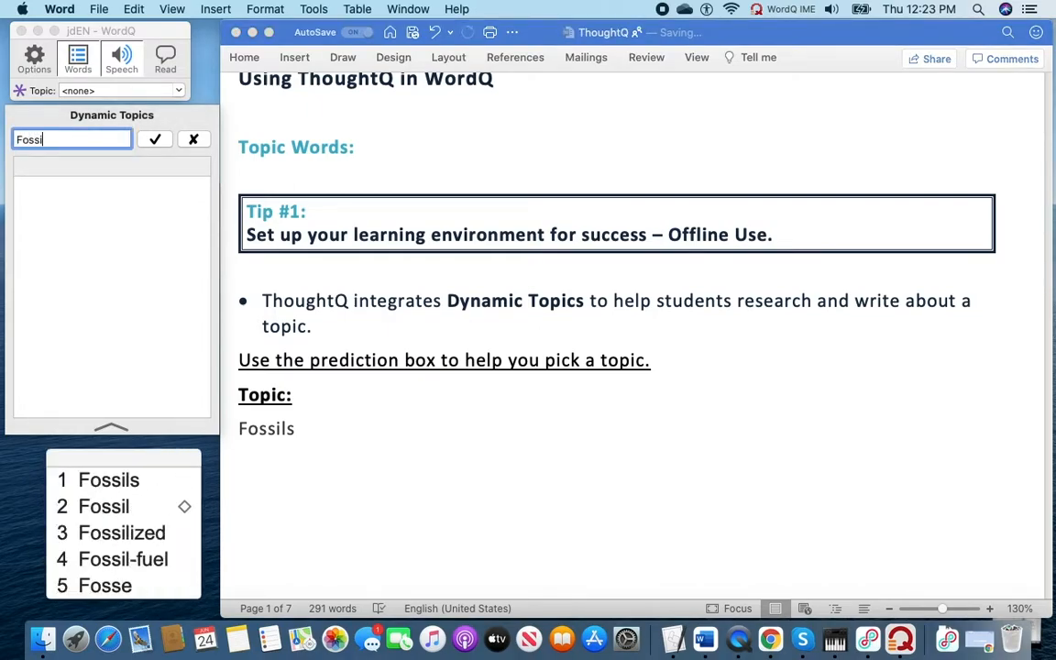
left_click(156, 140)
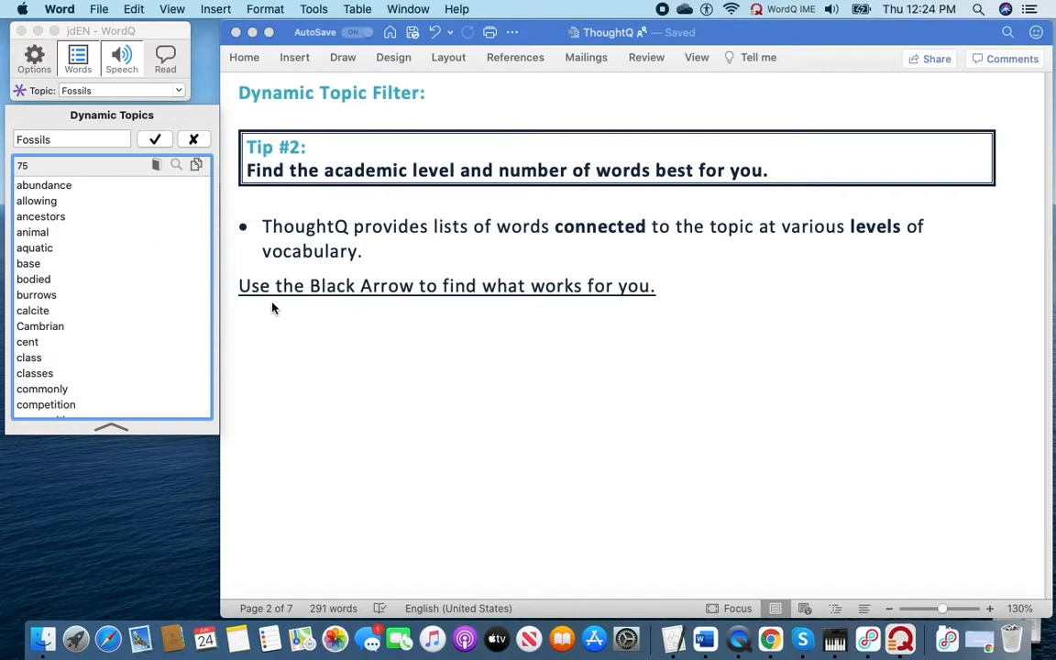
Step: Have WordQ read aloud the Tip #2 sentence about finding the academic level and number of words
left_click(674, 298)
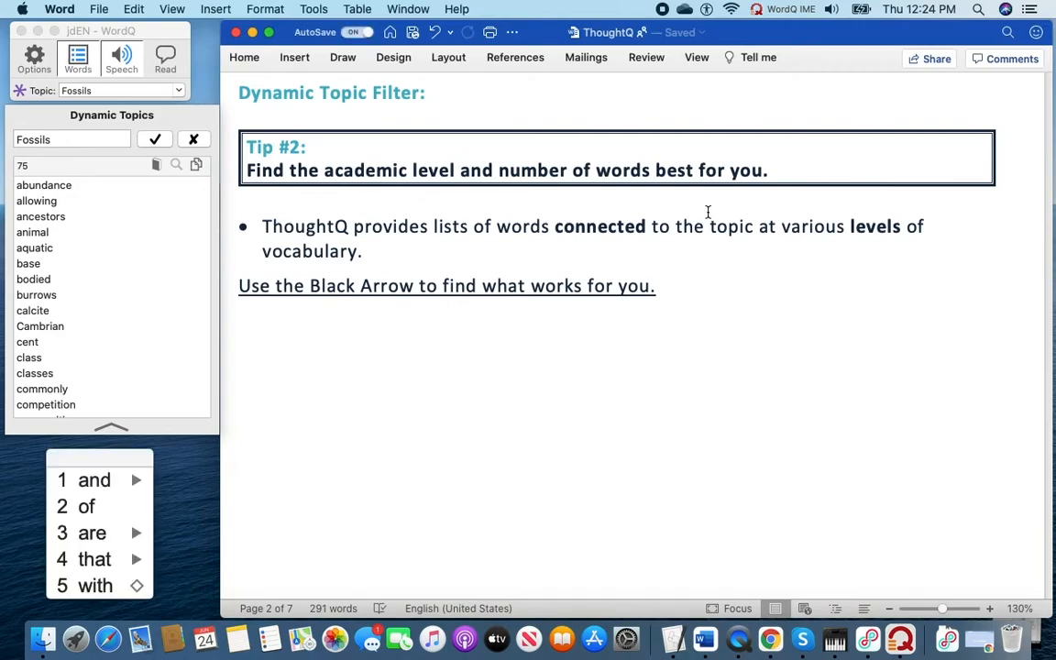
left_click_drag(777, 172, 265, 177)
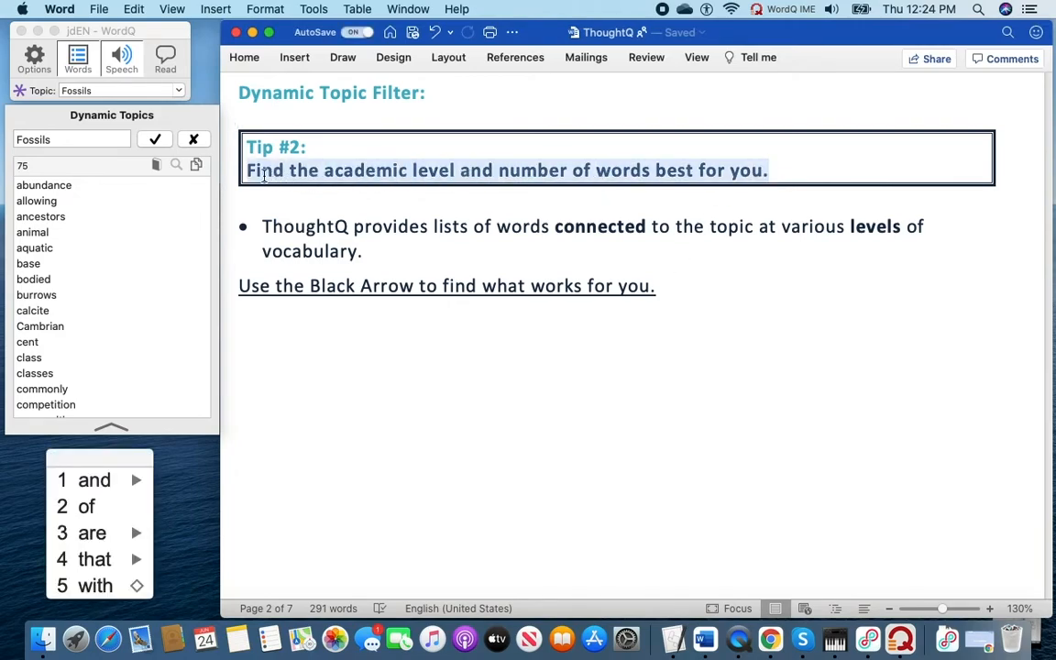
left_click(161, 62)
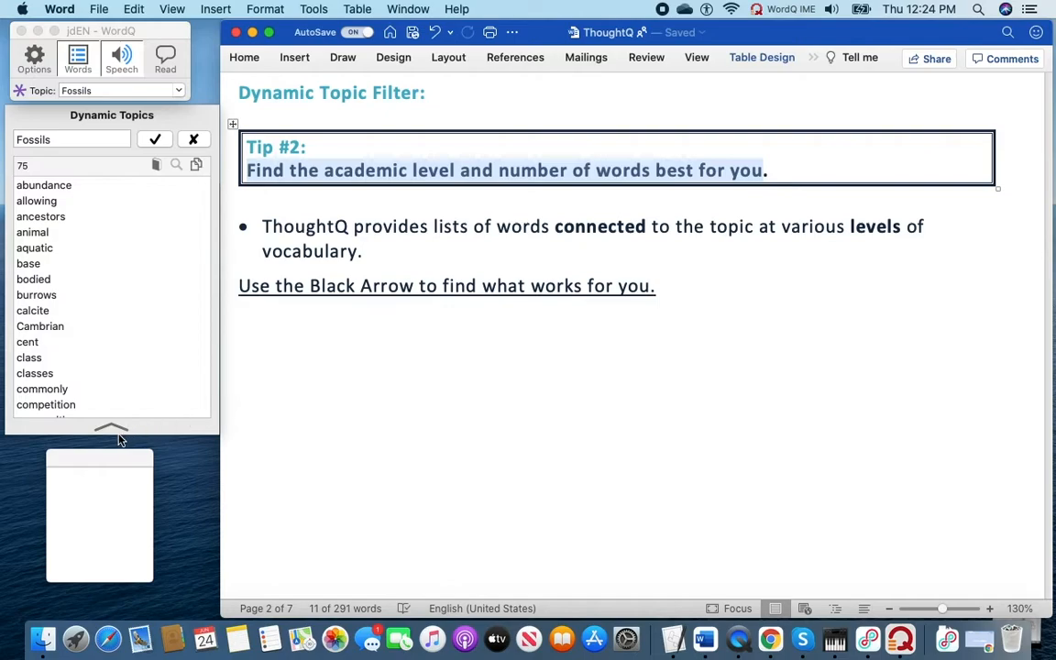
Step: Turn off word prediction and reveal the filter settings for the Fossils dynamic topic
left_click(78, 60)
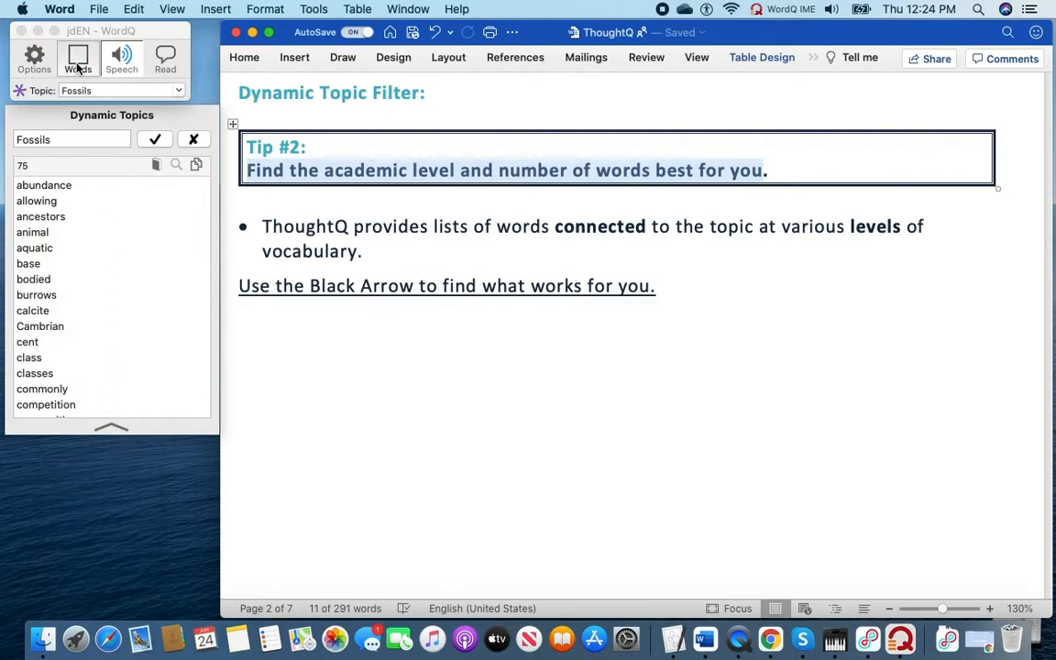
left_click(110, 426)
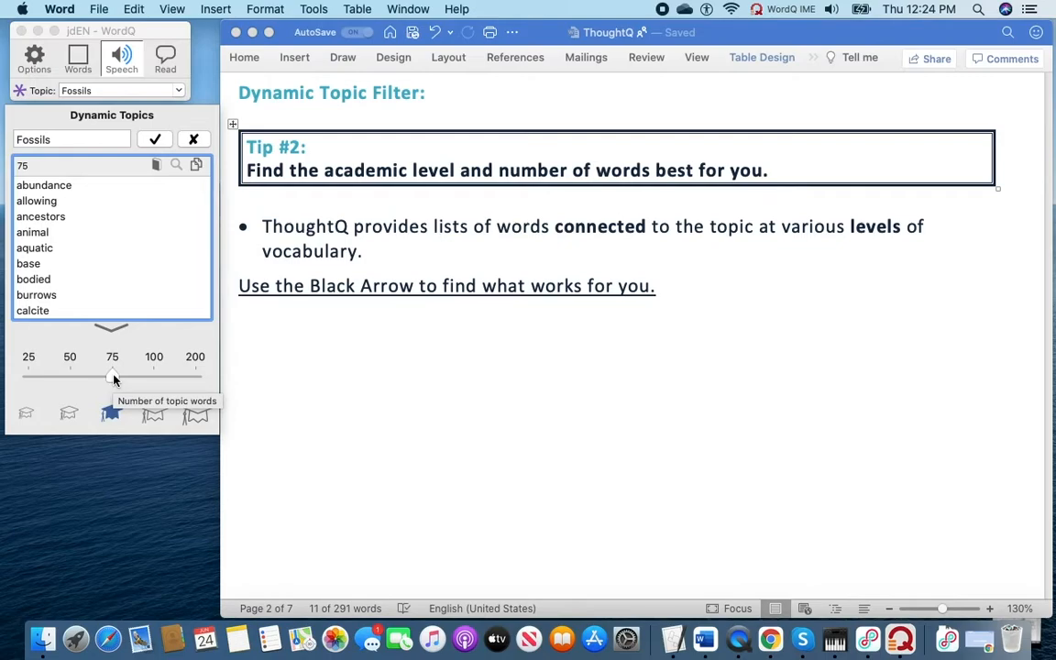
Step: Limit the Fossils list to 25 topic words and lengthen the Dynamic Topics window to review them
left_click_drag(113, 377, 25, 375)
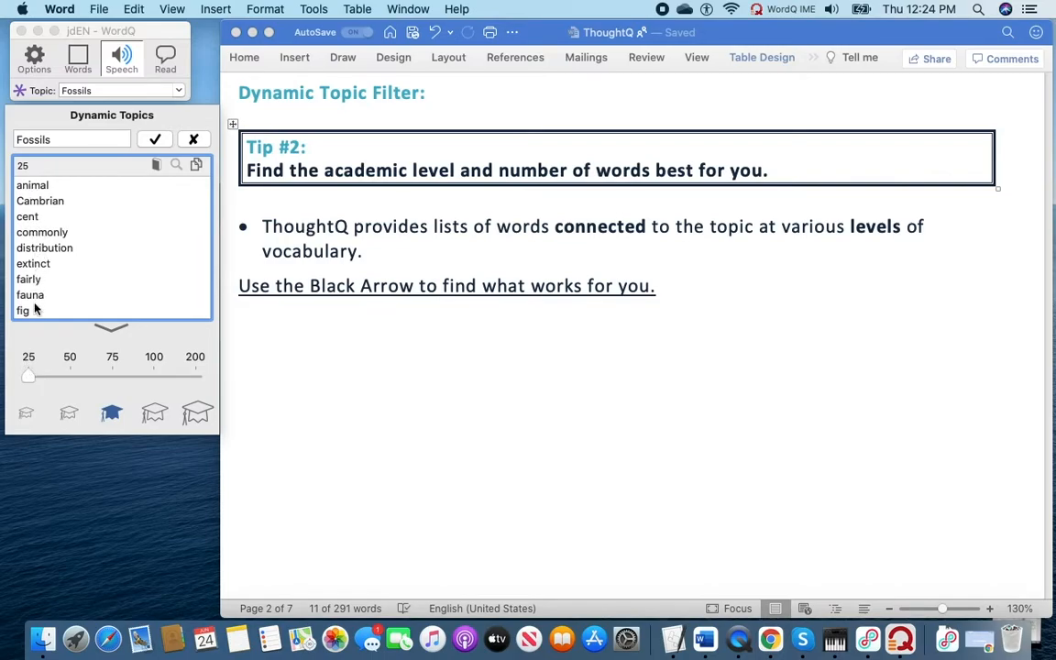
left_click_drag(138, 433, 161, 612)
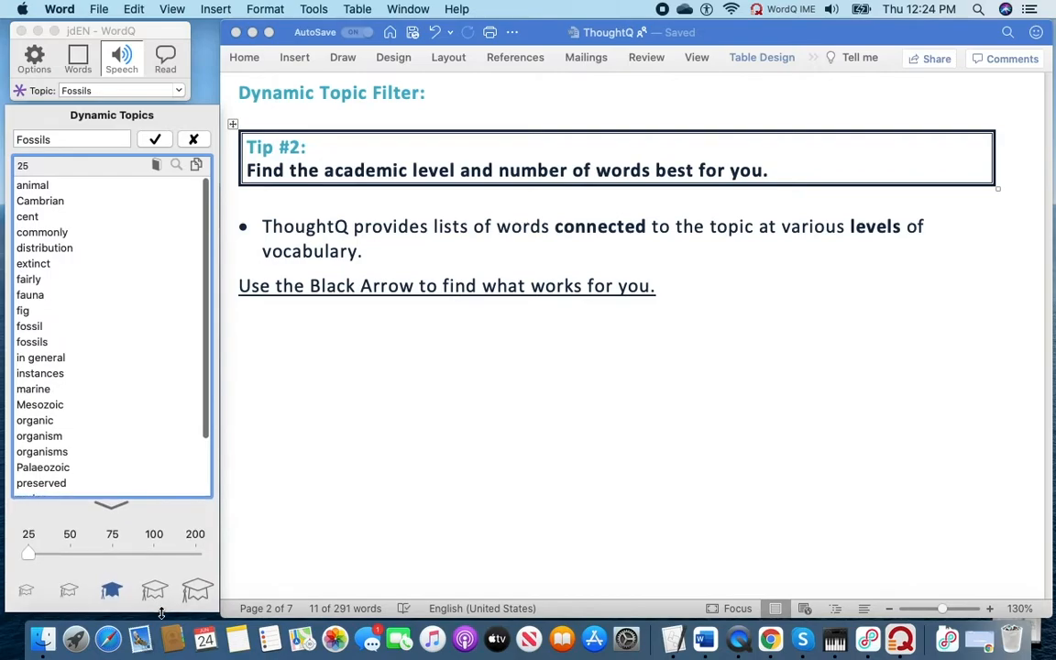
scroll(134, 426, "down", 3)
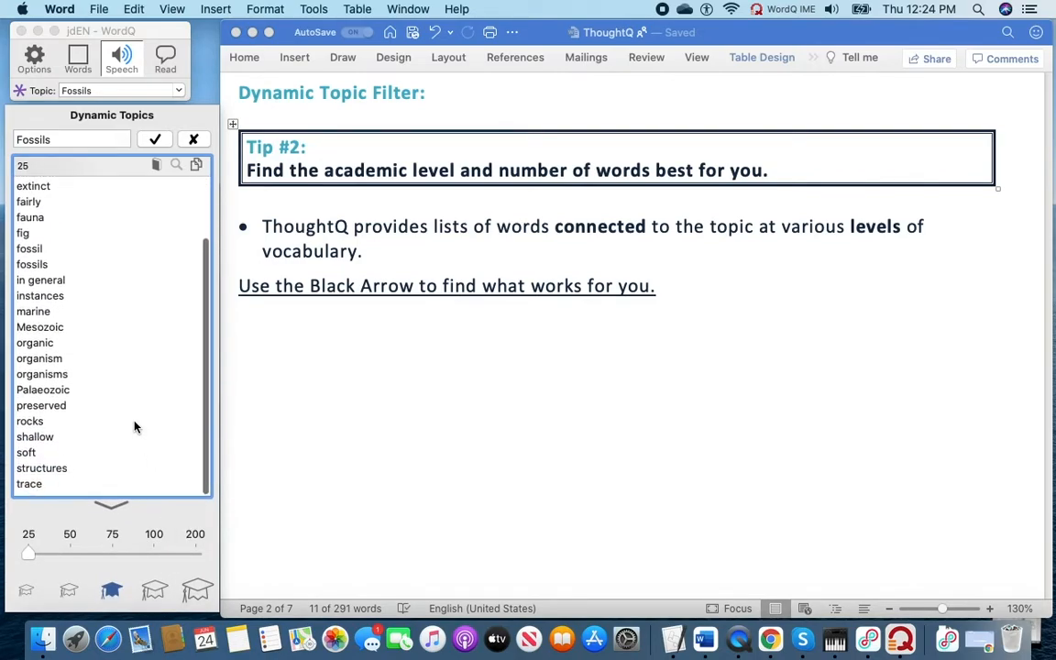
scroll(134, 426, "up", 3)
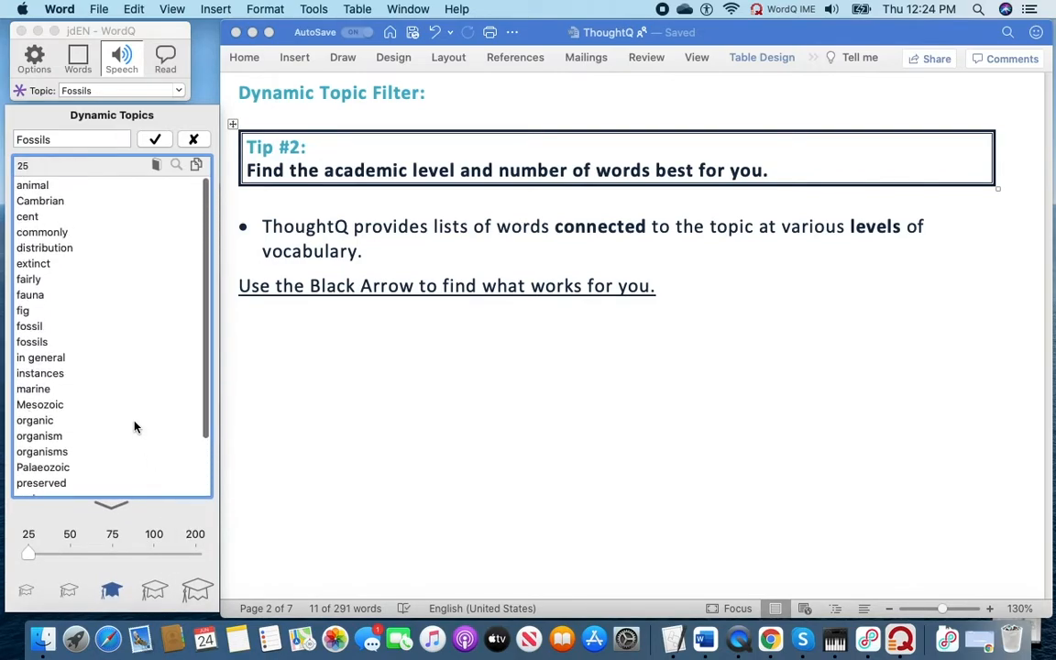
Step: Set the number of topic words to 200 and look through the longer Fossils list
left_click(195, 550)
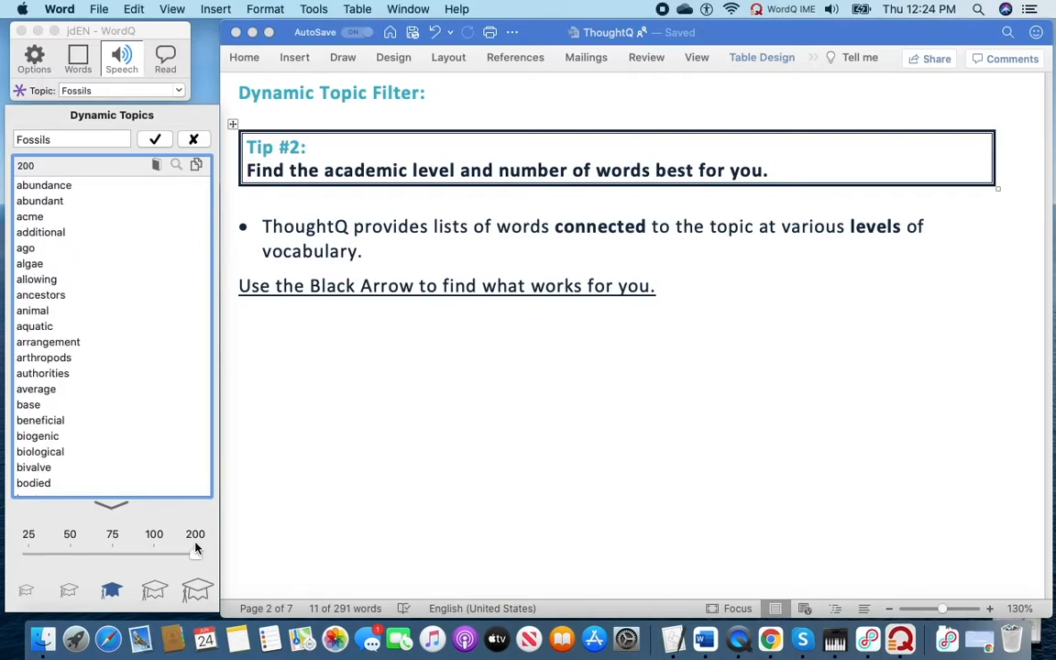
scroll(134, 423, "down", 10)
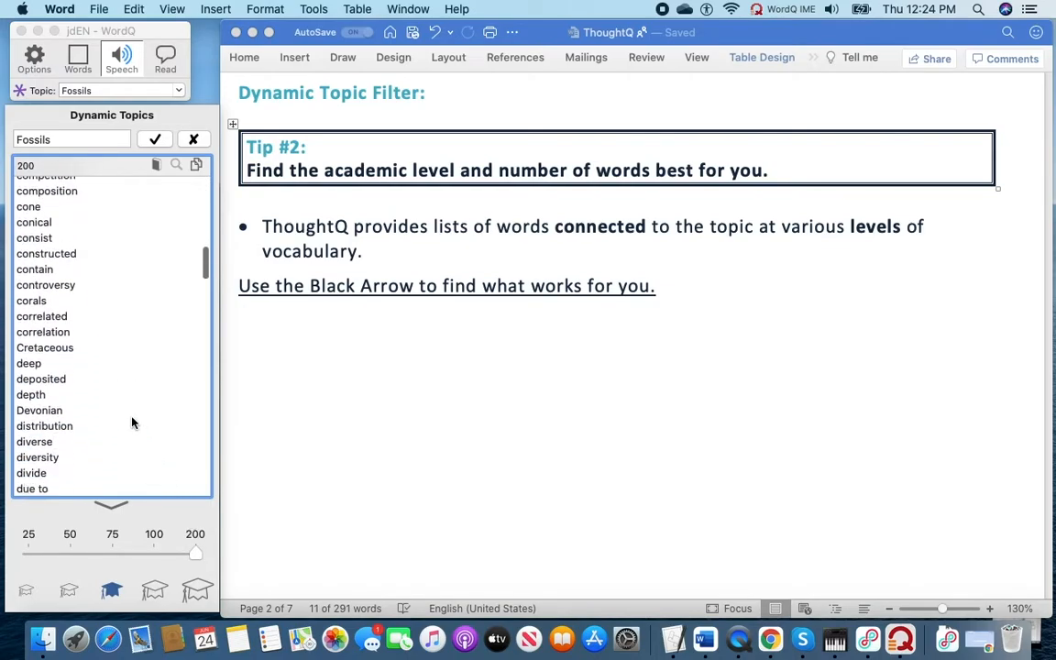
scroll(132, 422, "down", 3)
scroll(132, 422, "down", 6)
scroll(132, 422, "down", 12)
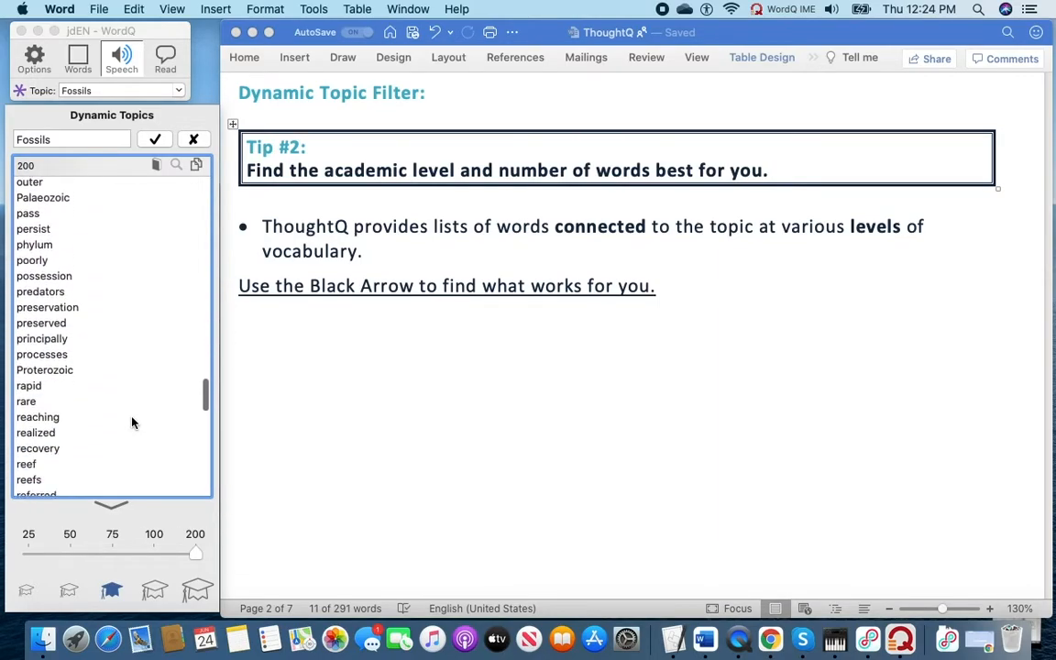
scroll(132, 420, "up", 10)
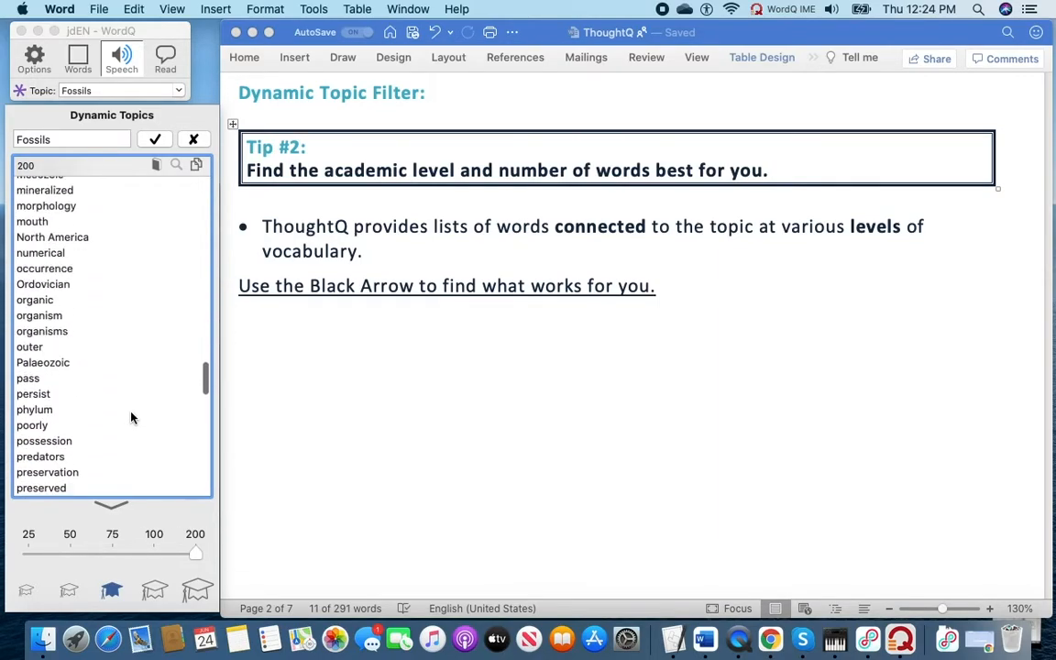
Step: Try the highest and the lowest academic level on the Fossils list and compare the vocabulary
left_click(112, 596)
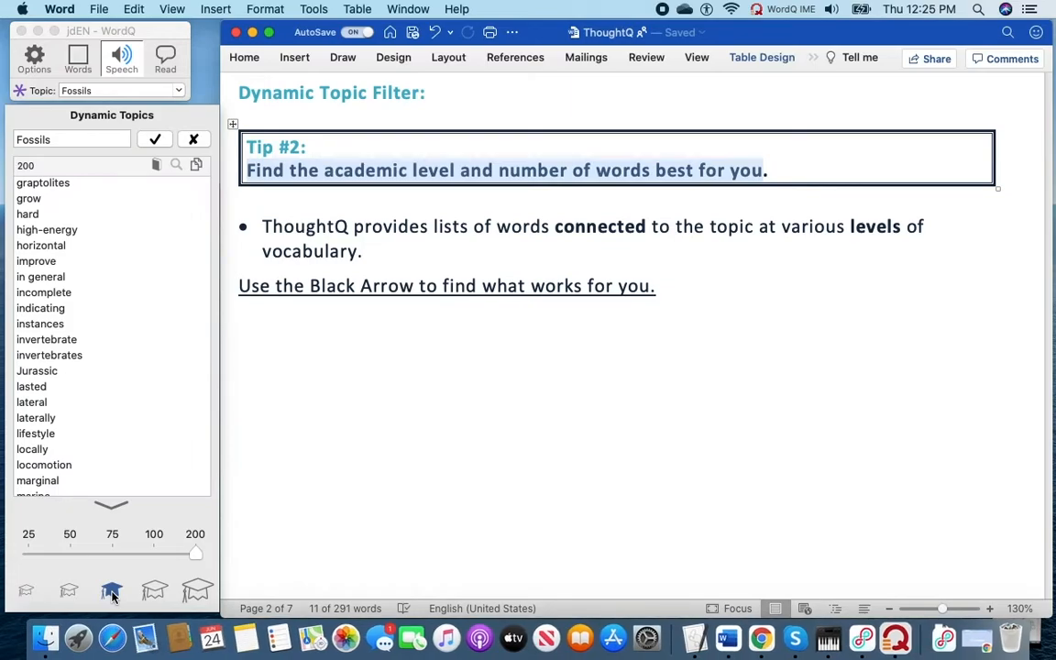
left_click(203, 593)
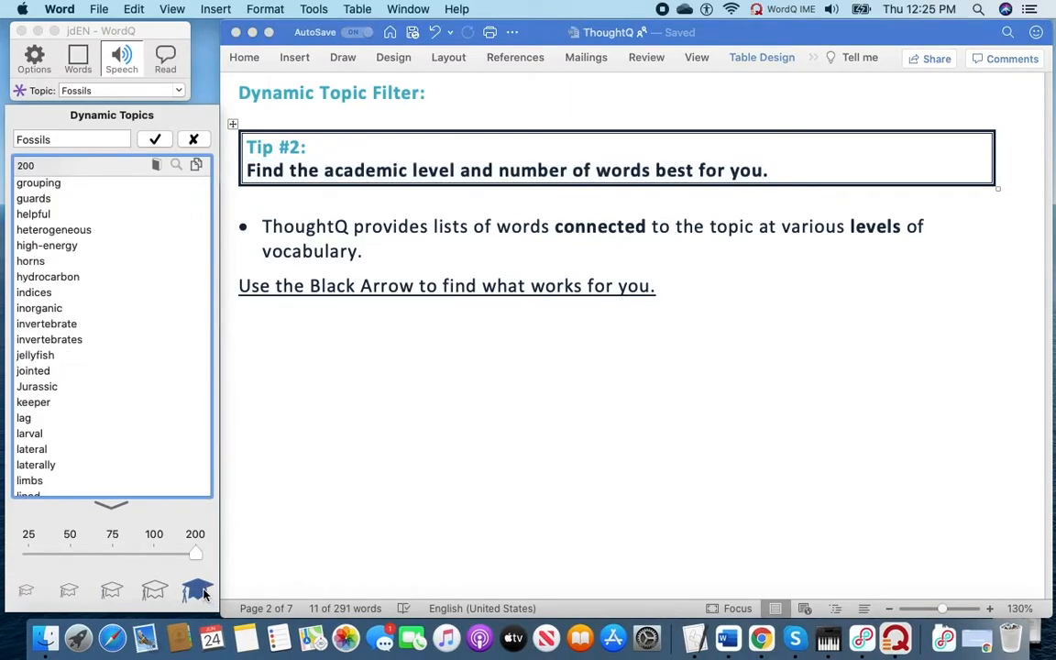
scroll(73, 341, "down", 10)
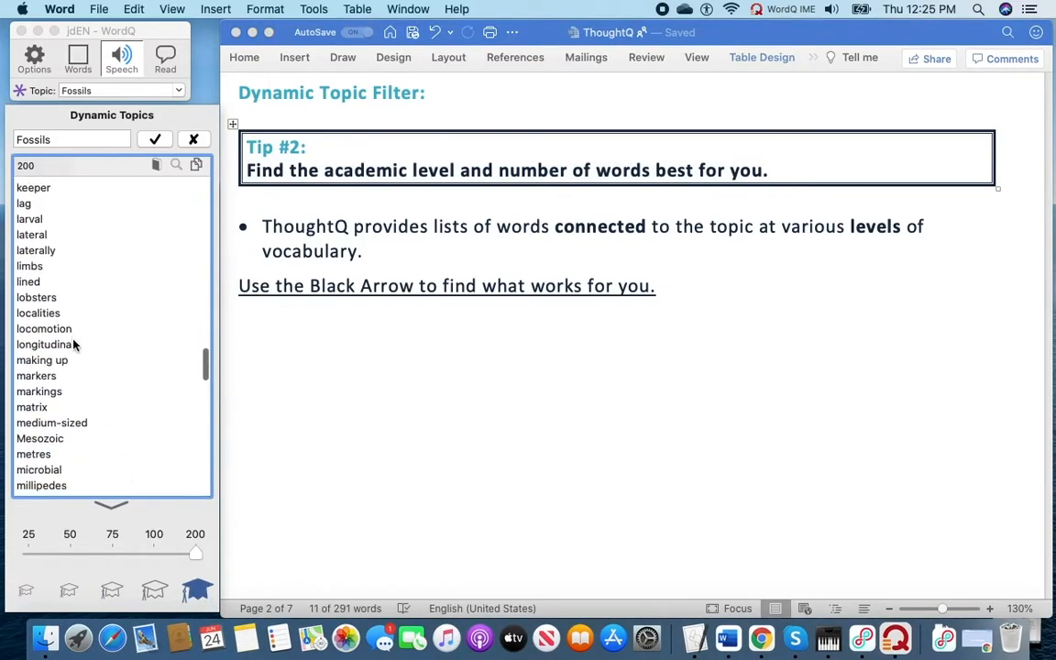
scroll(74, 343, "down", 3)
scroll(75, 342, "up", 5)
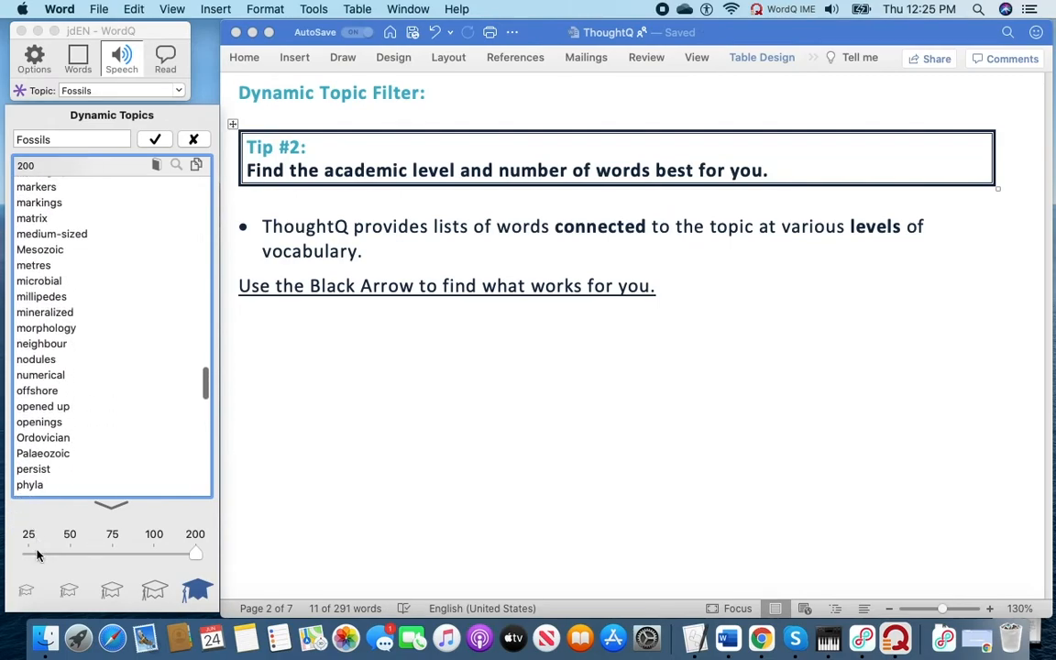
left_click(26, 593)
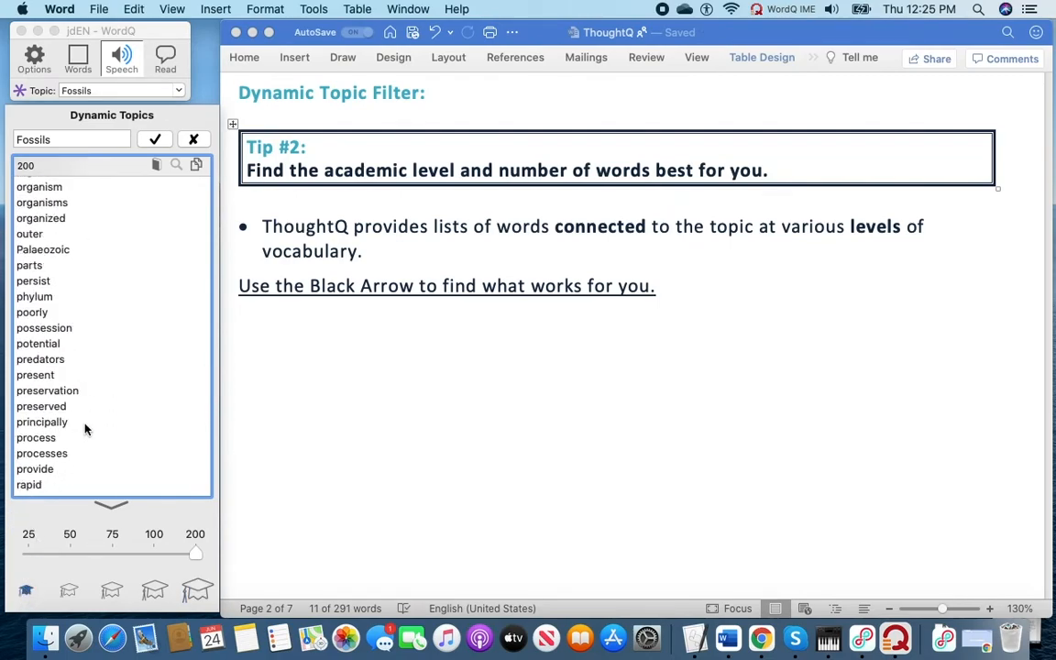
scroll(84, 429, "down", 6)
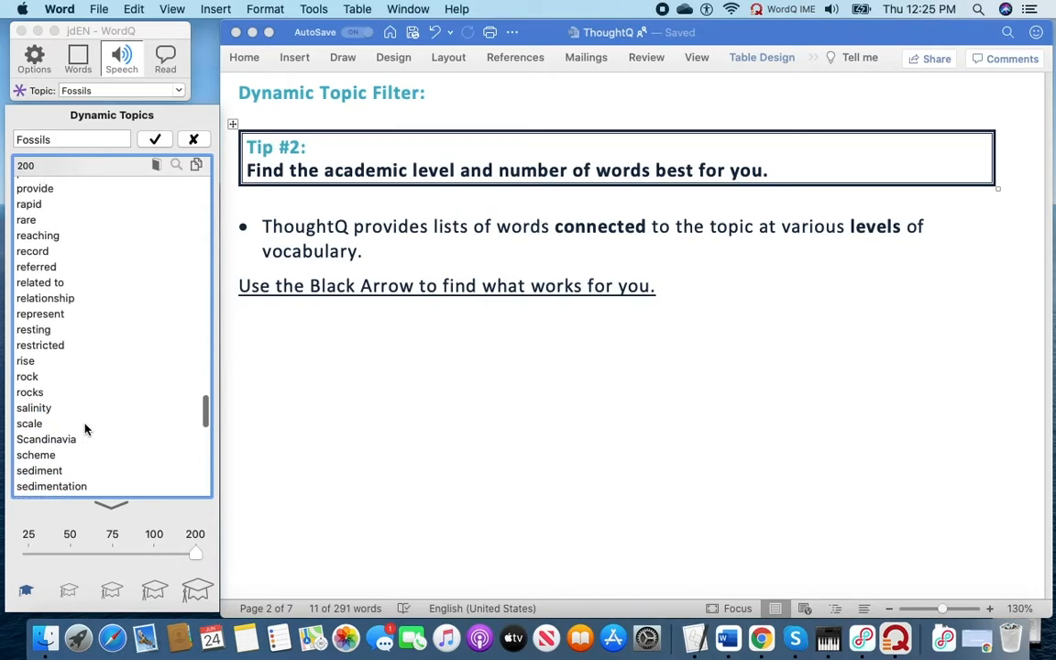
Step: Set the Fossils list to 75 topic words at the middle academic level and review it back to its beginning
left_click(112, 551)
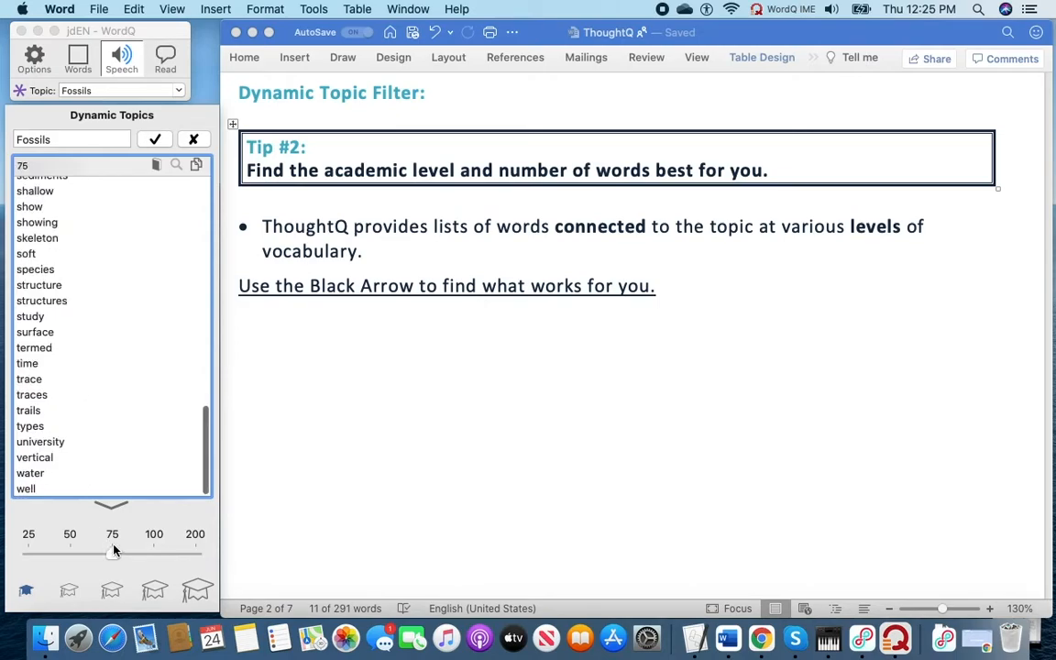
left_click(112, 591)
scroll(118, 441, "up", 5)
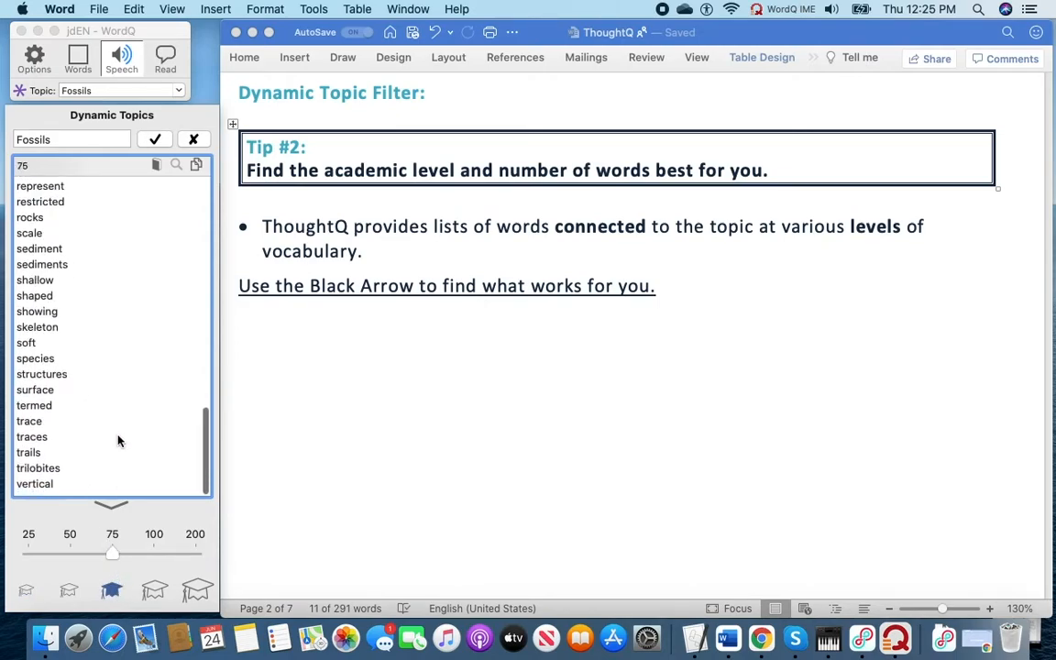
scroll(118, 441, "up", 1)
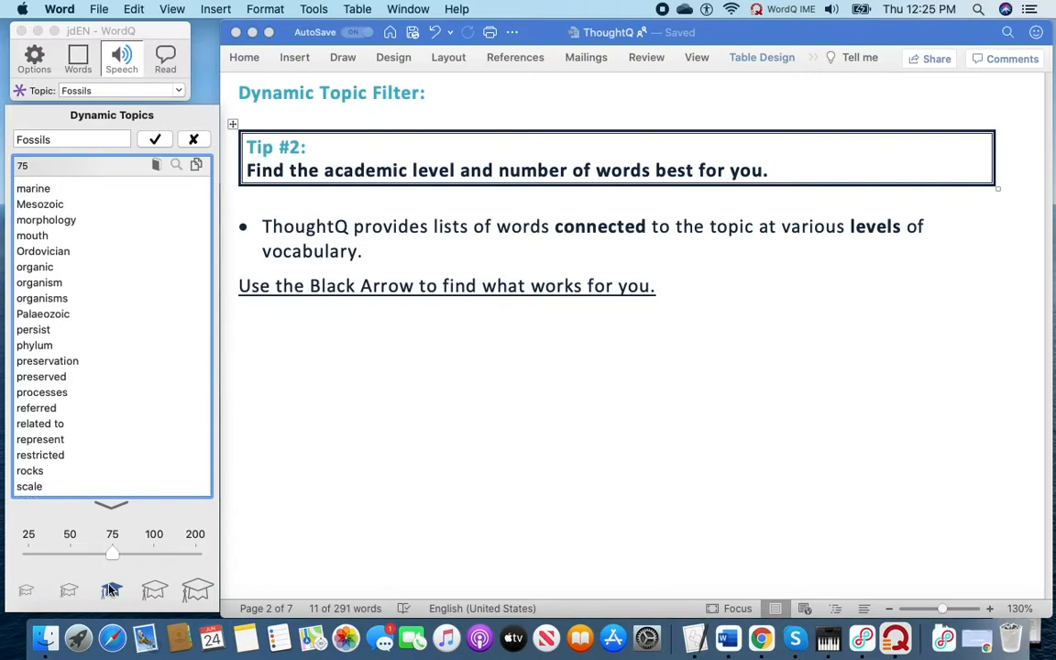
scroll(106, 437, "up", 5)
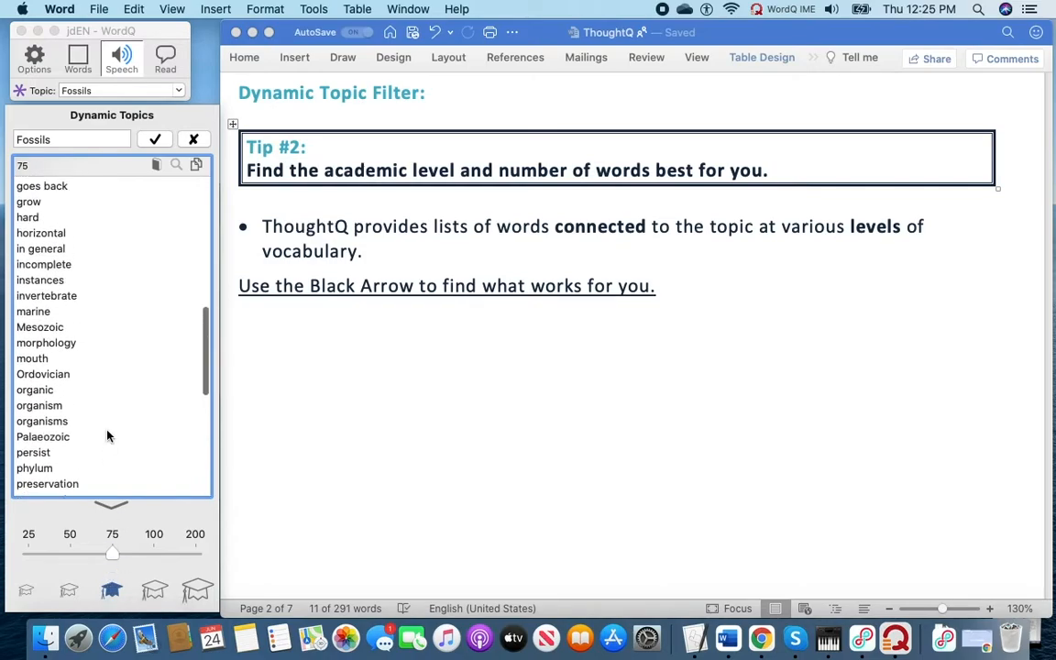
scroll(108, 437, "up", 8)
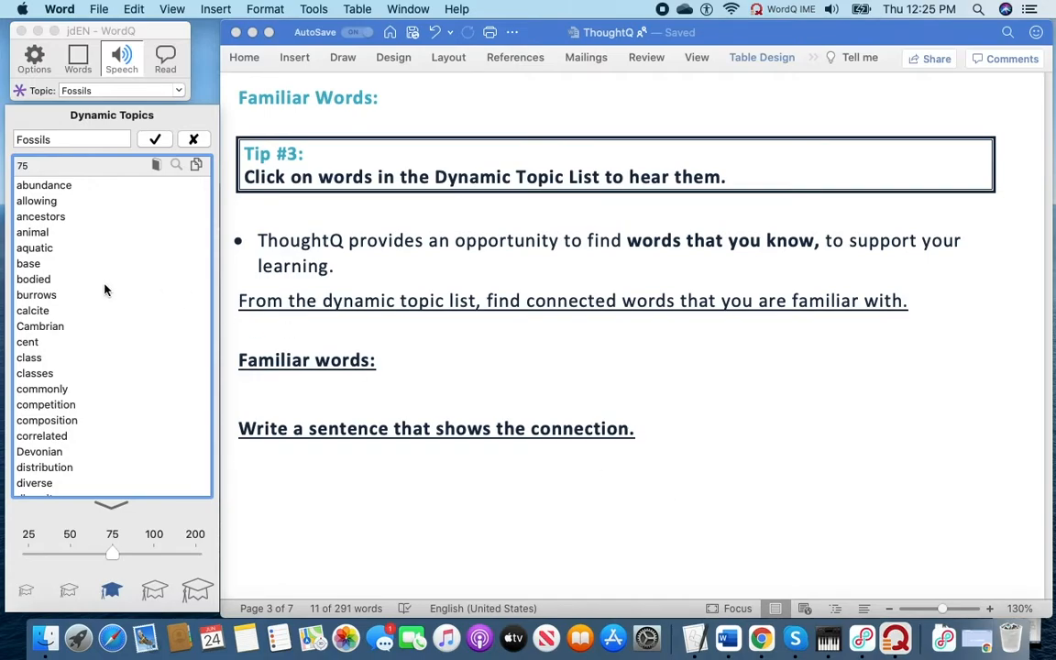
Step: Listen to the words "abundance" and "aquatic" in the Fossils topic list
scroll(105, 290, "up", 2)
left_click(54, 188)
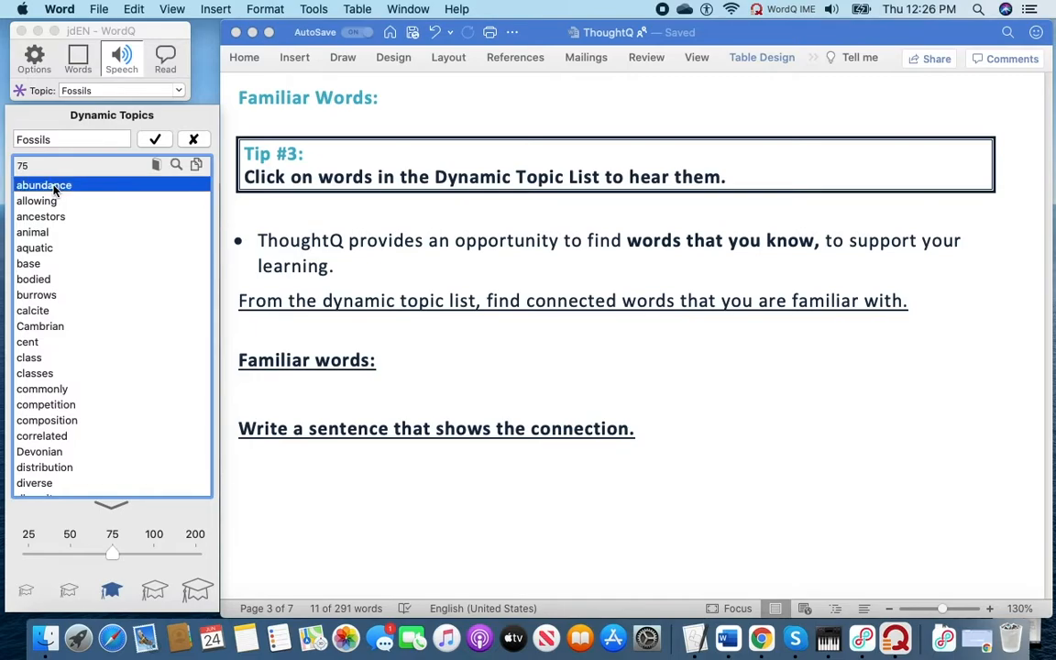
left_click(39, 255)
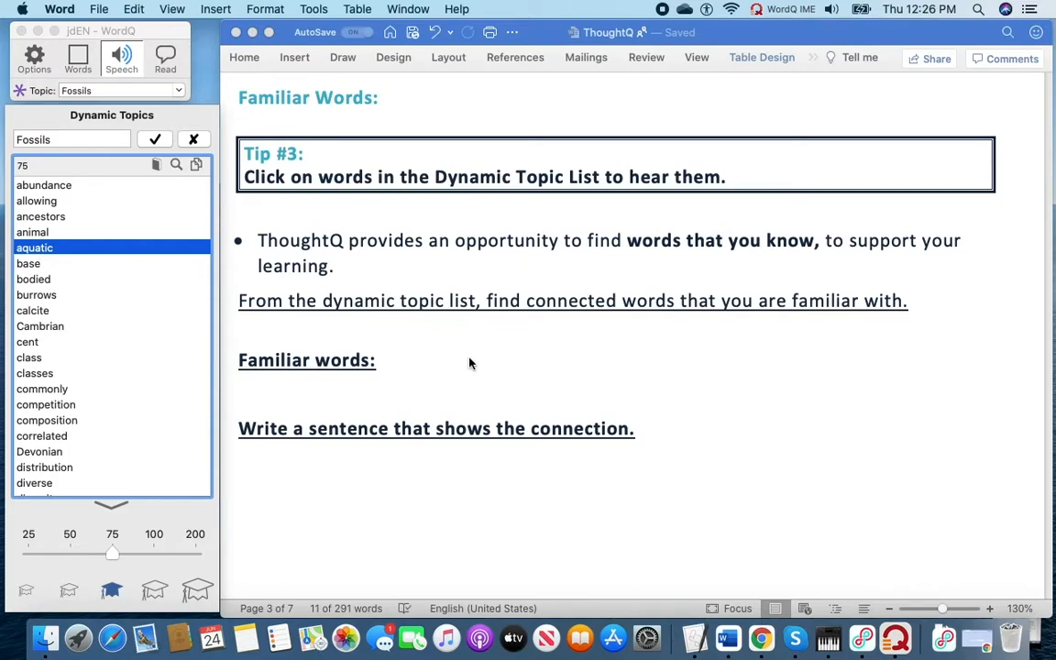
Step: Turn on word prediction for the Familiar words line and move the suggestion box clear of the worksheet text
left_click(417, 365)
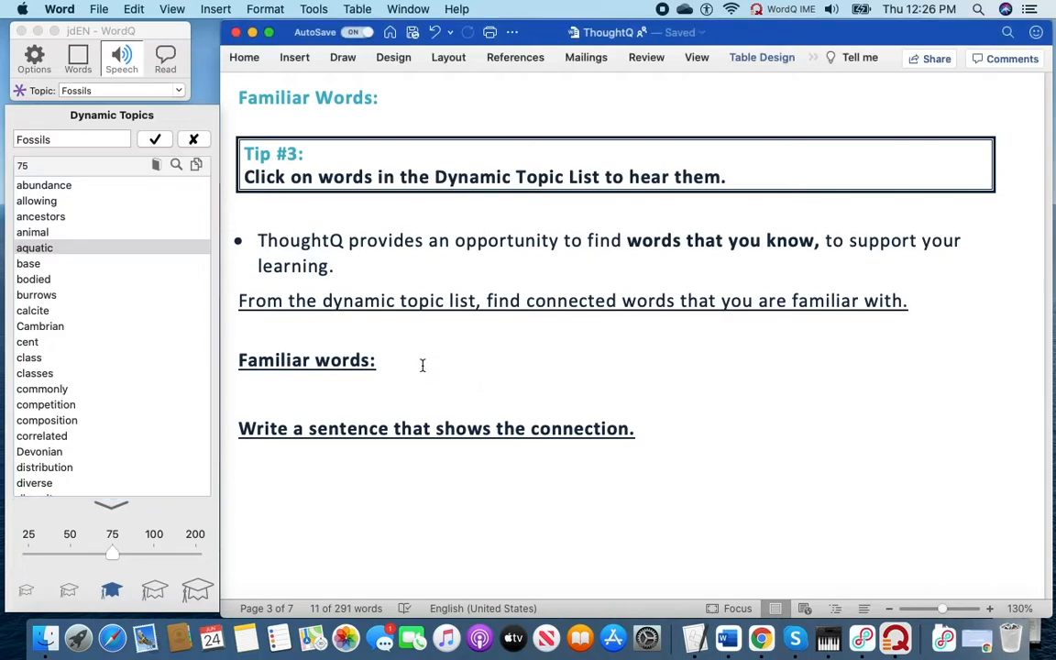
left_click(78, 57)
left_click_drag(142, 457, 797, 386)
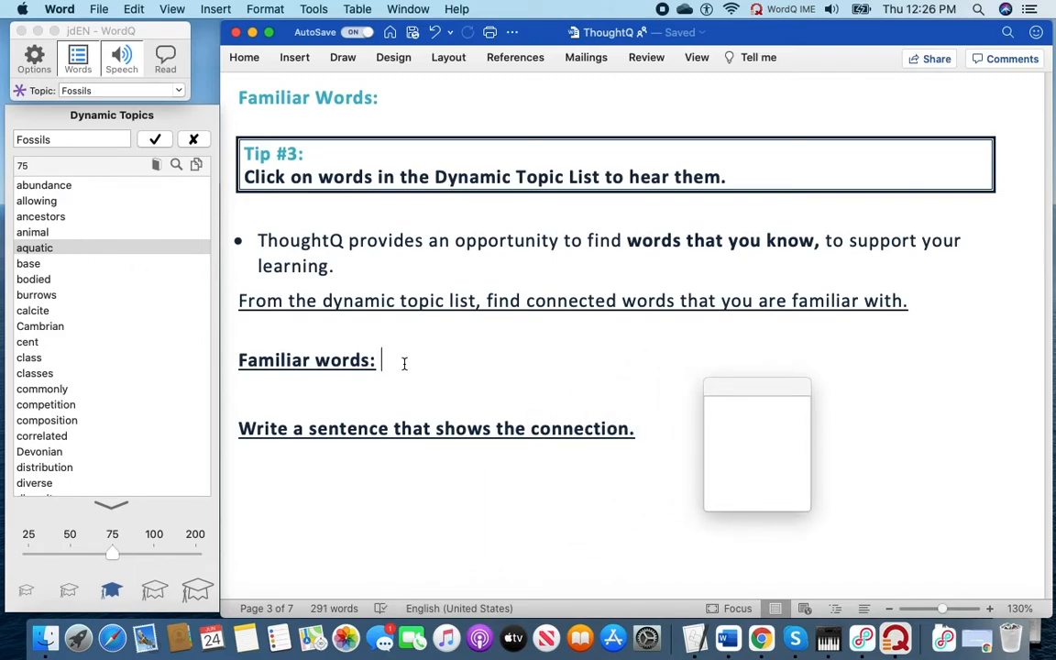
Step: Enter "aquatic, extinct" after the Familiar words heading, listening to "extinct" in the topic list and completing it from the predictions
type("aquatic")
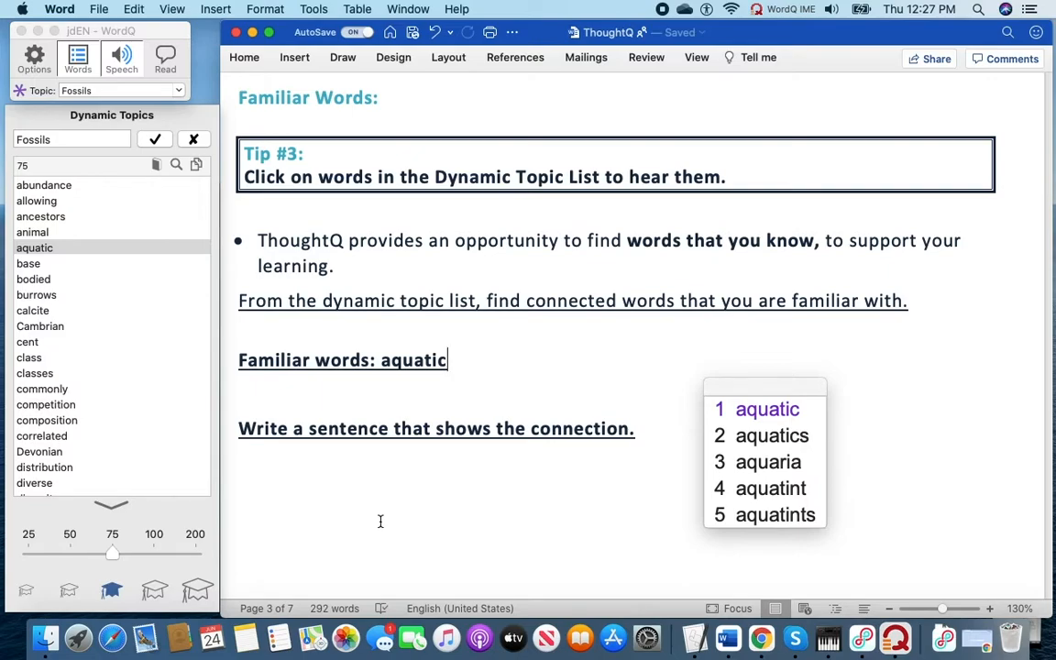
type(",")
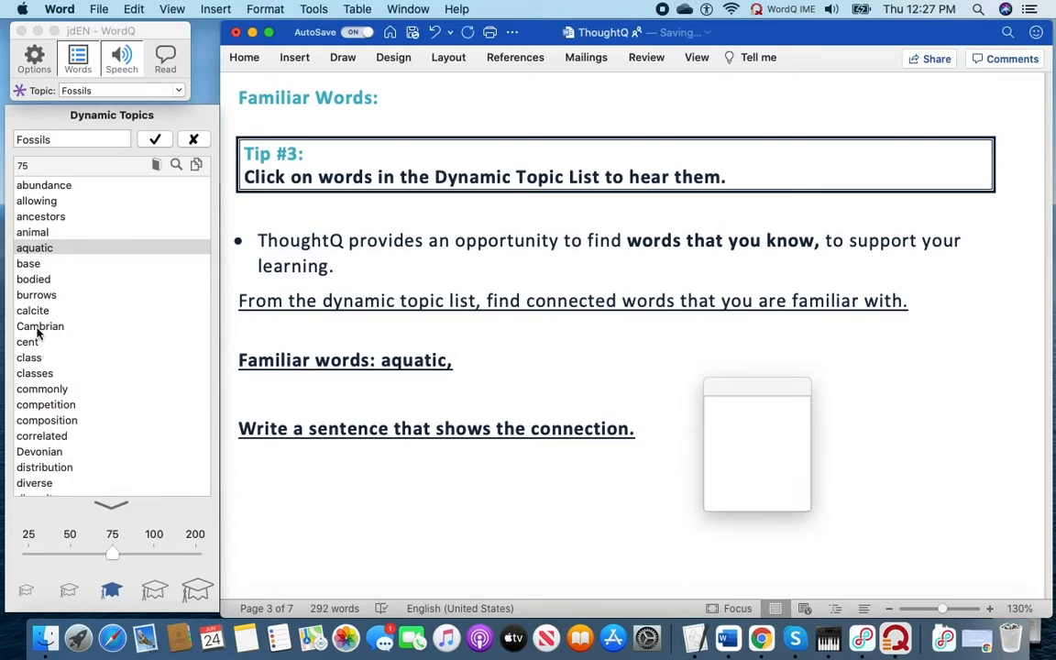
scroll(39, 339, "down", 3)
scroll(39, 339, "down", 6)
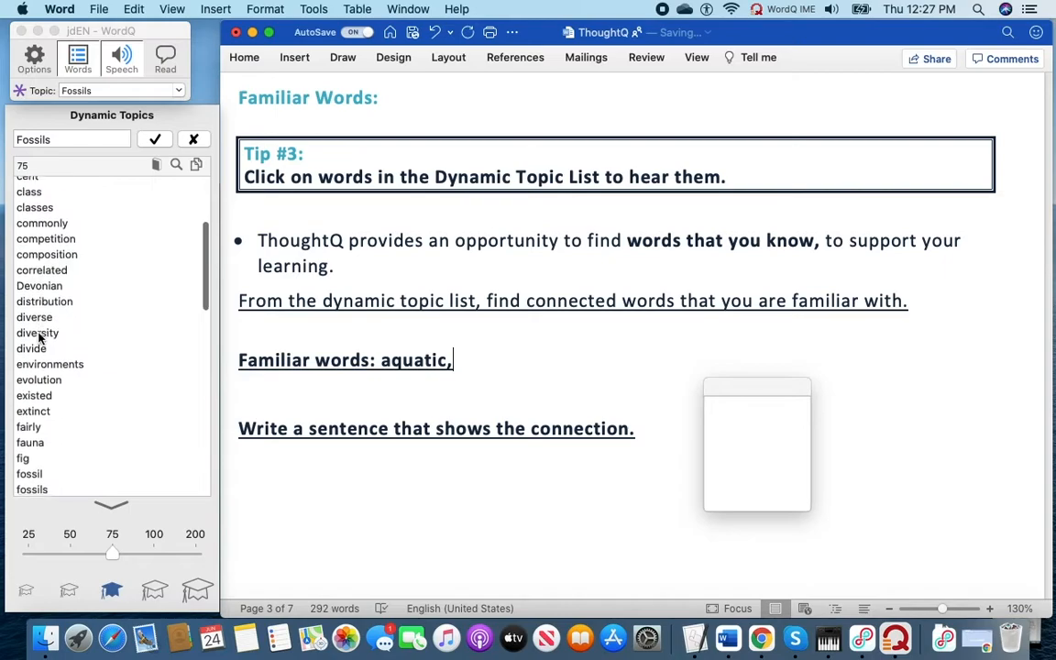
scroll(37, 337, "down", 1)
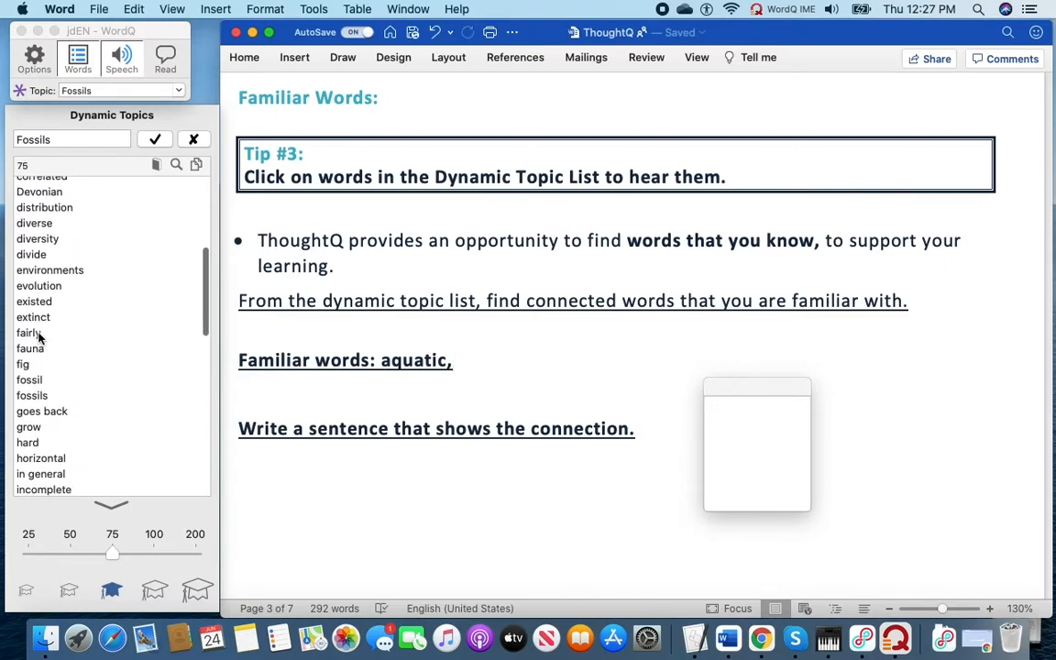
left_click(40, 318)
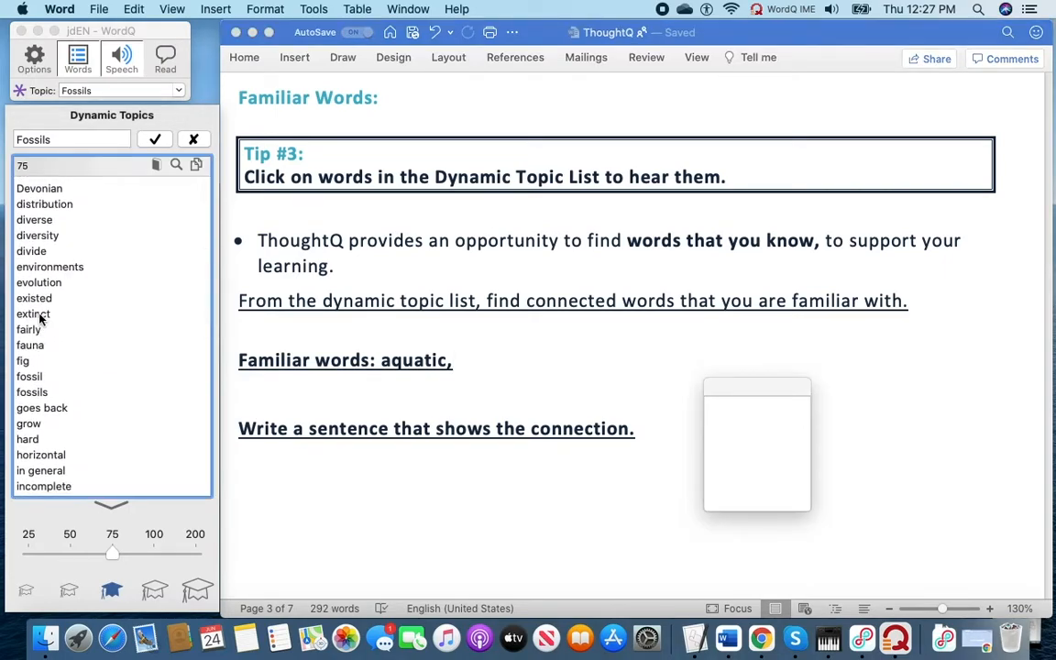
left_click(36, 314)
left_click(468, 363)
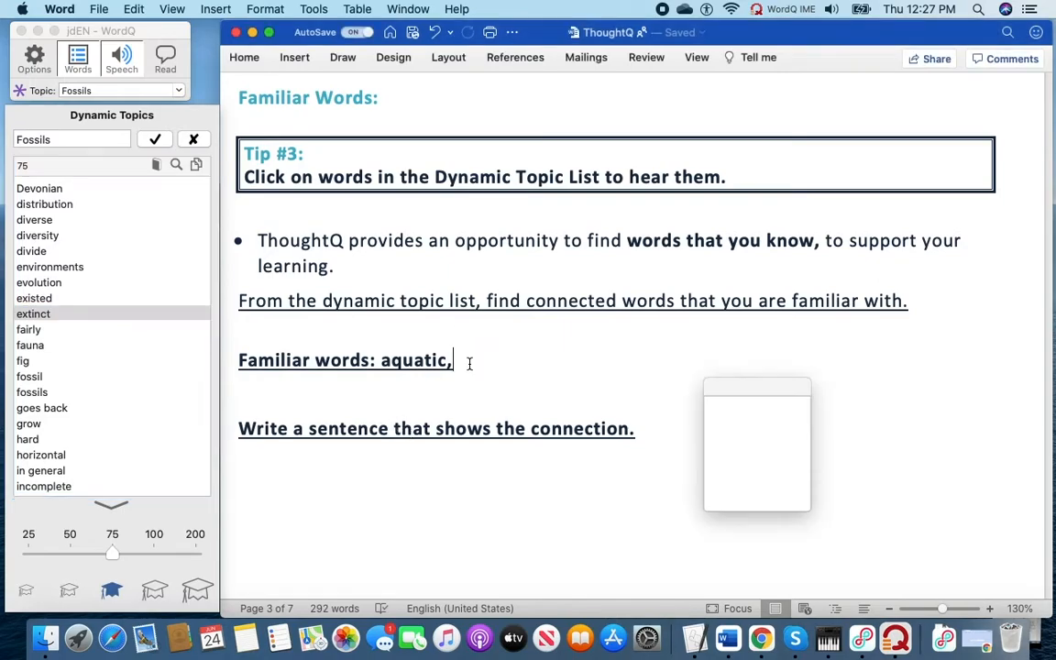
type("ex")
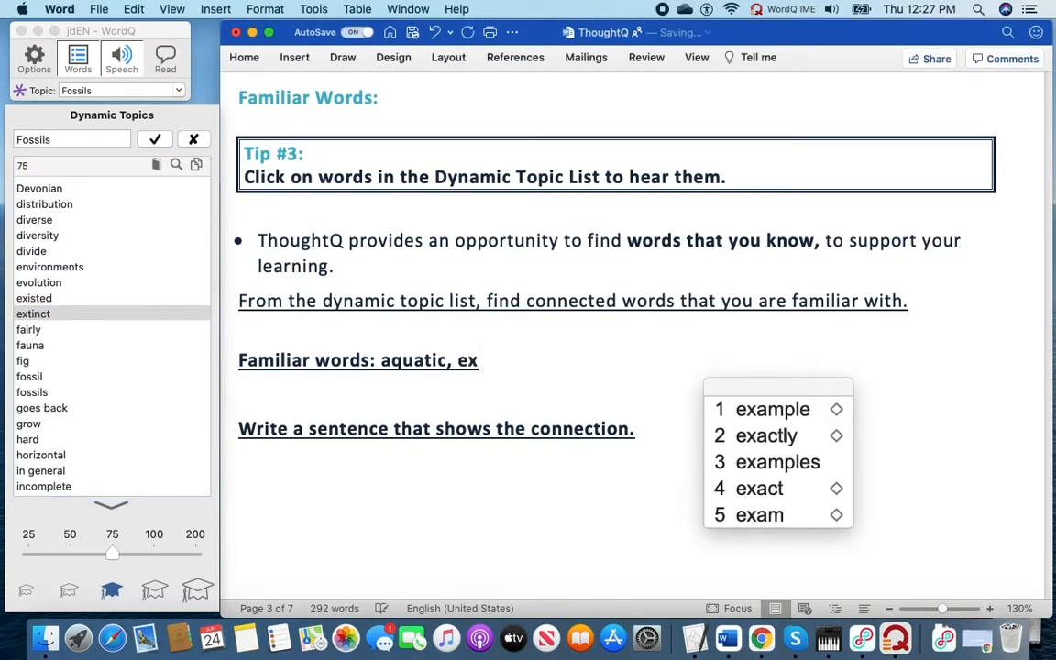
type("ti")
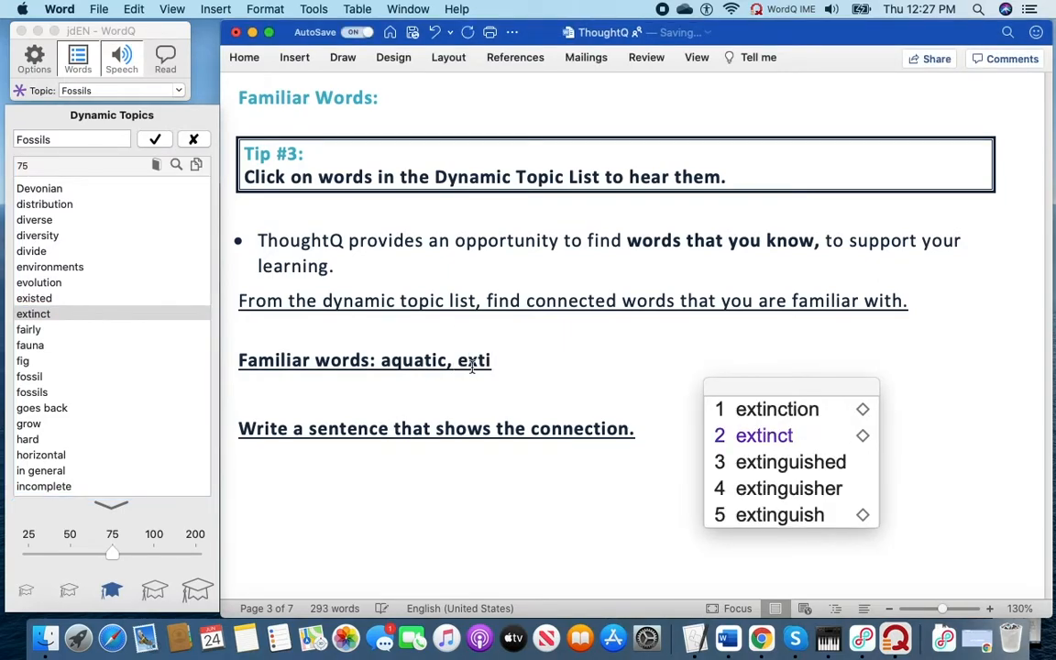
left_click(748, 445)
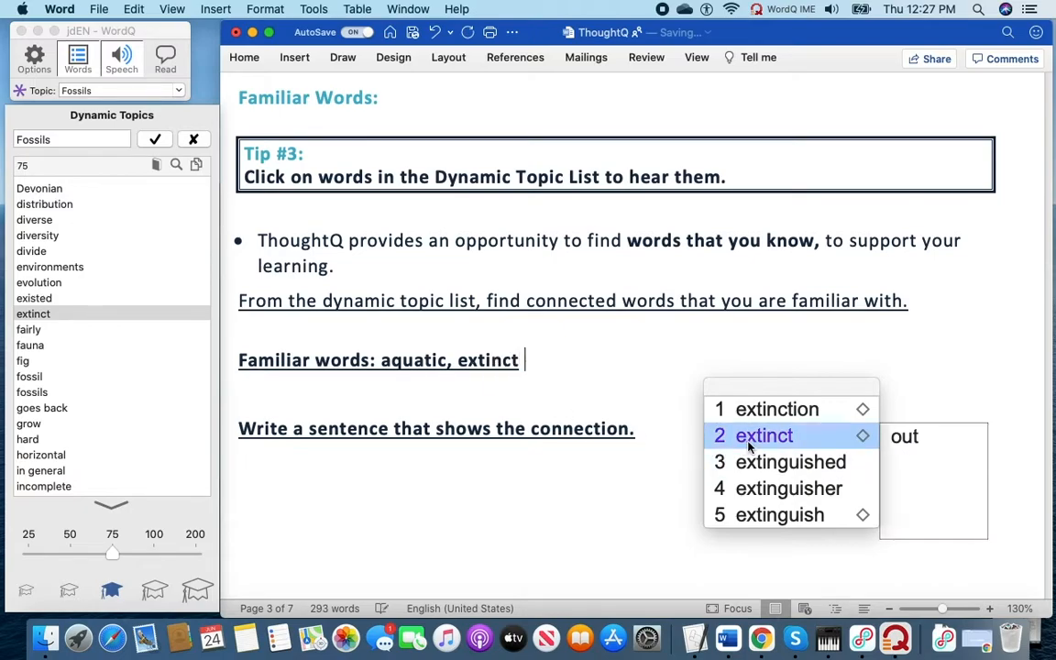
key("BackSpace")
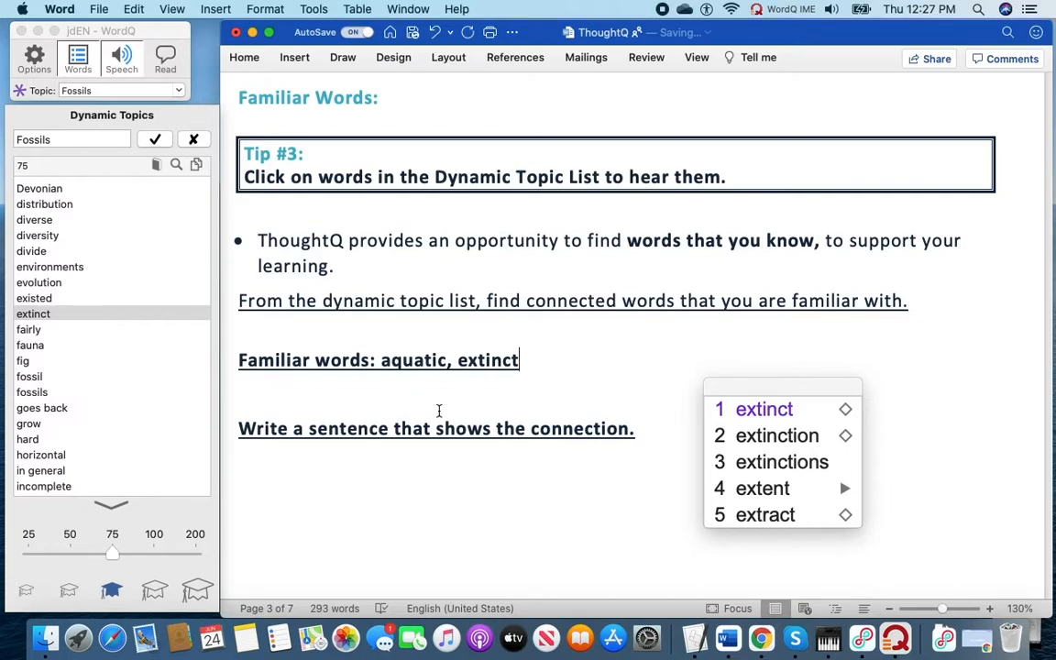
Step: Begin the connection sentence below its prompt with "I find", erasing the mistaken words "water in" after it
left_click(252, 474)
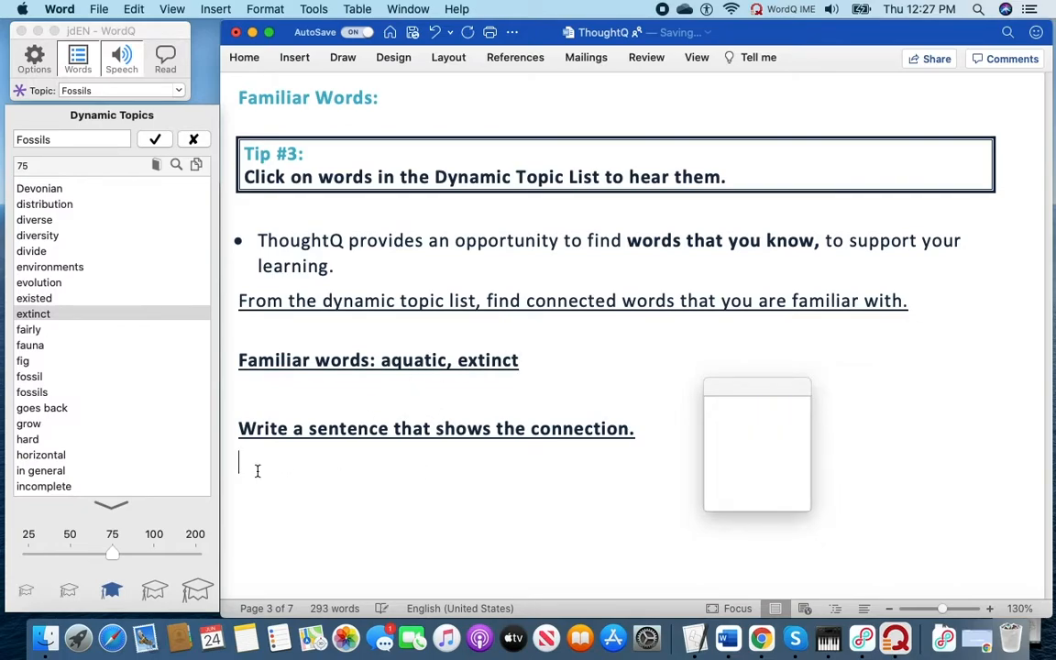
scroll(405, 405, "down", 3)
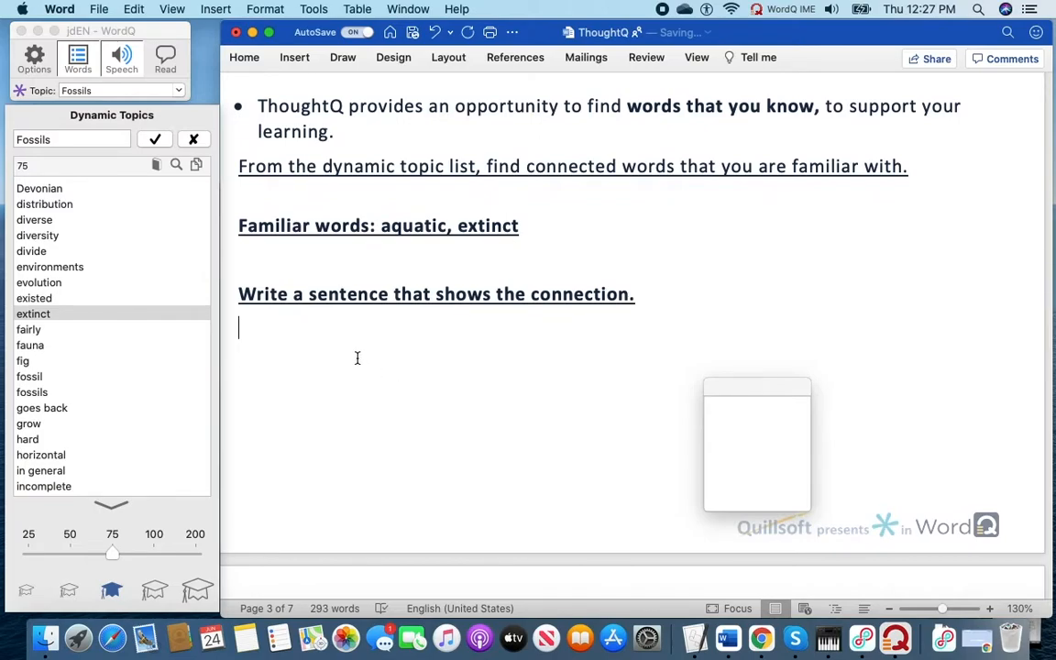
type("I ")
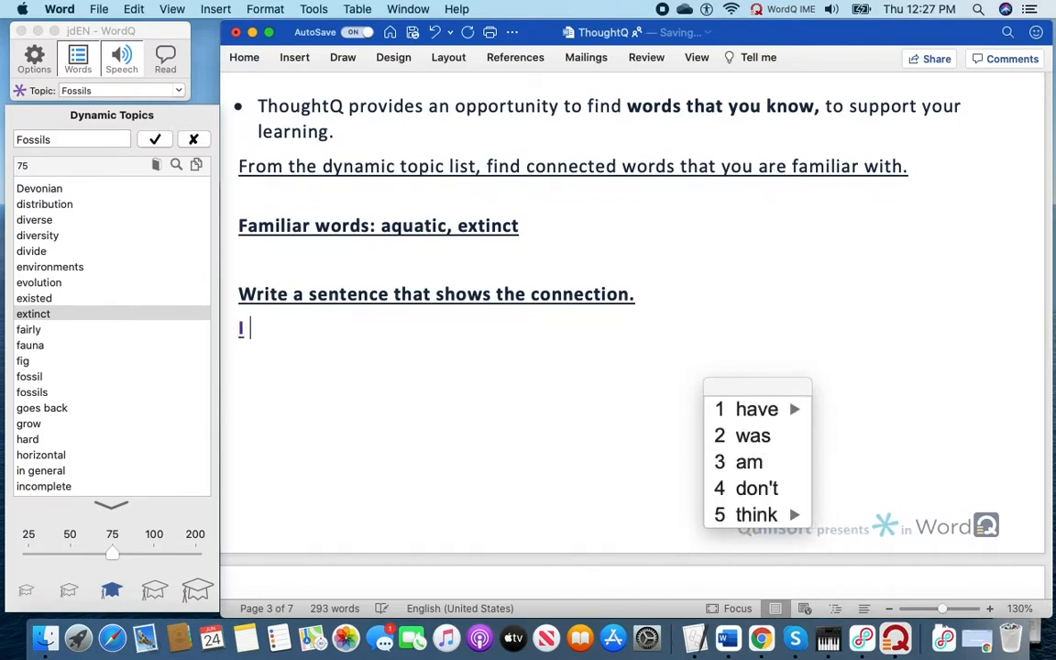
type("find w")
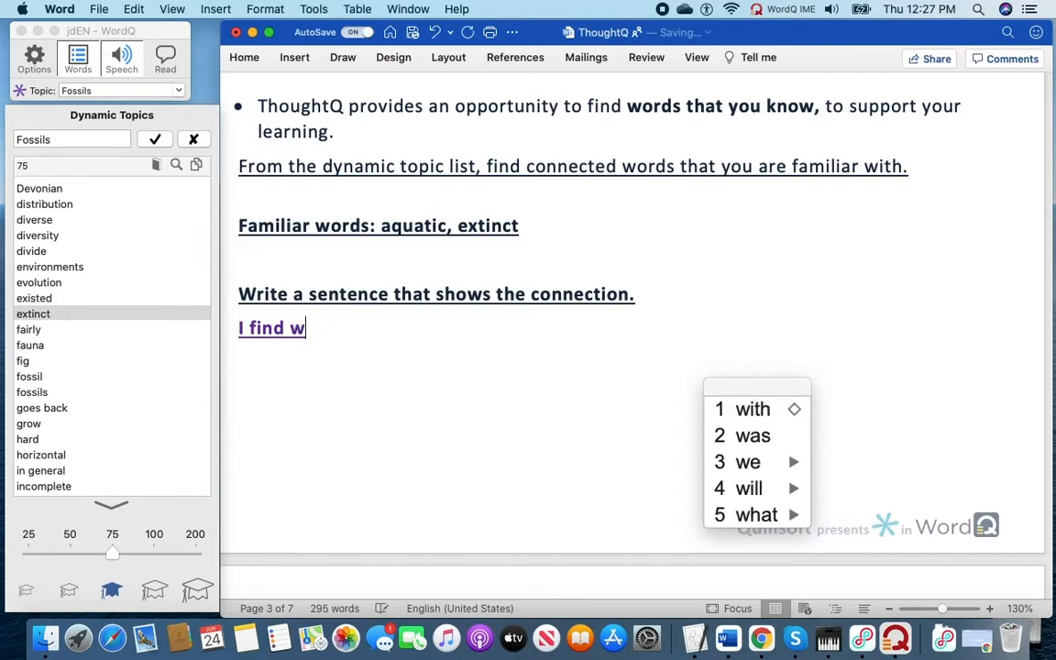
type("ater in")
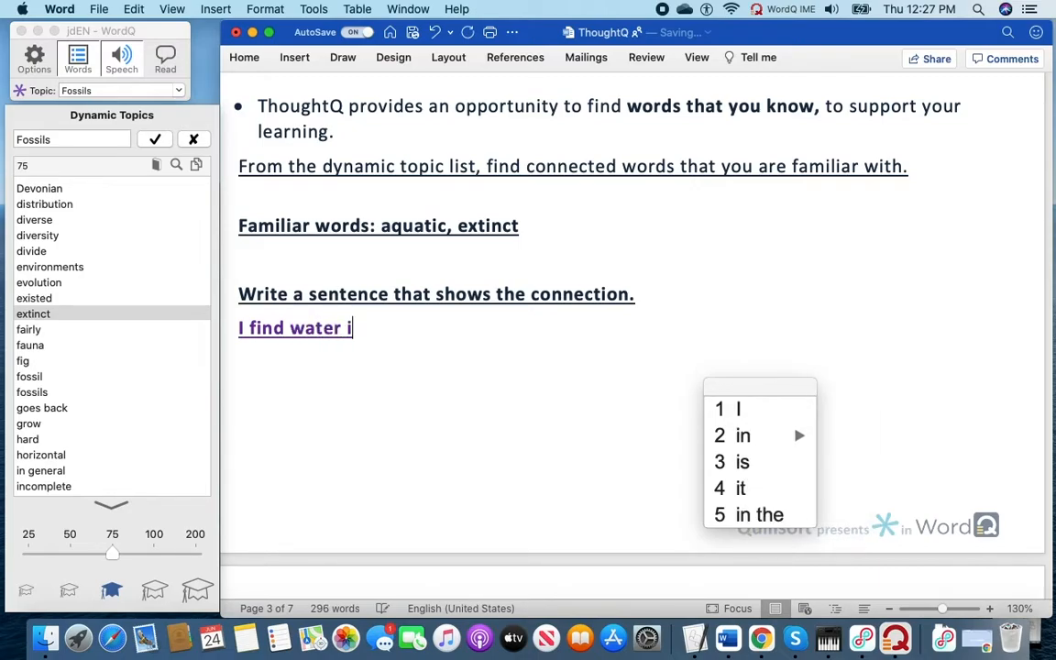
key("BackSpace")
key("BackSpace")
key("BackSpace")
key("BackSpace")
key("BackSpace")
key("BackSpace")
key("BackSpace")
key("BackSpace")
key("BackSpace")
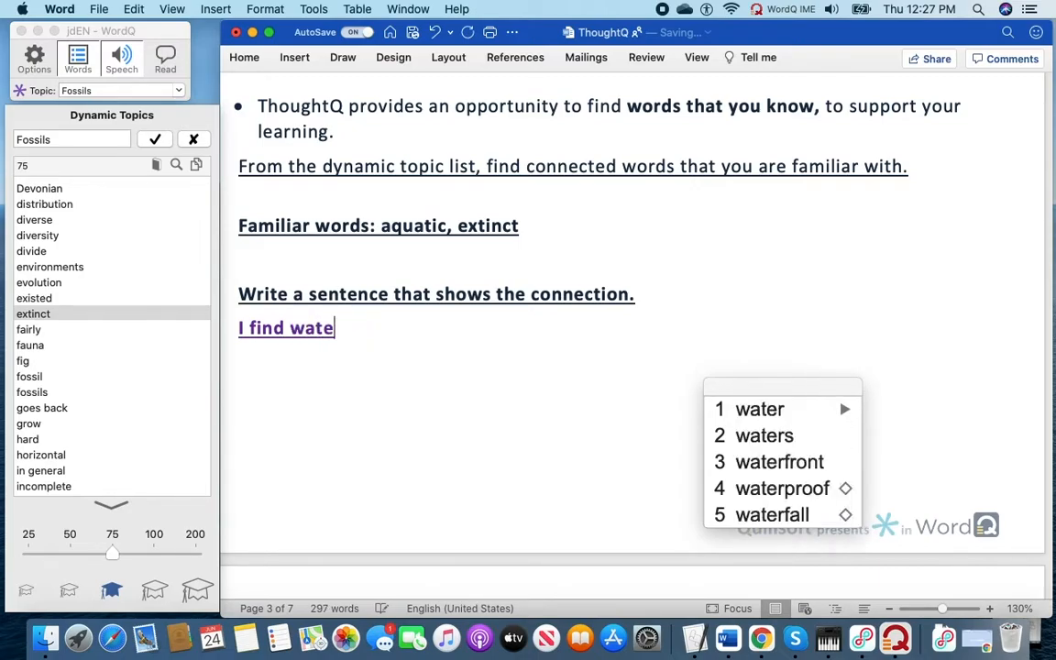
Step: Complete the sentence to read "I find fossils in aquatic environments.", taking "environments" from the word predictions
type("fo")
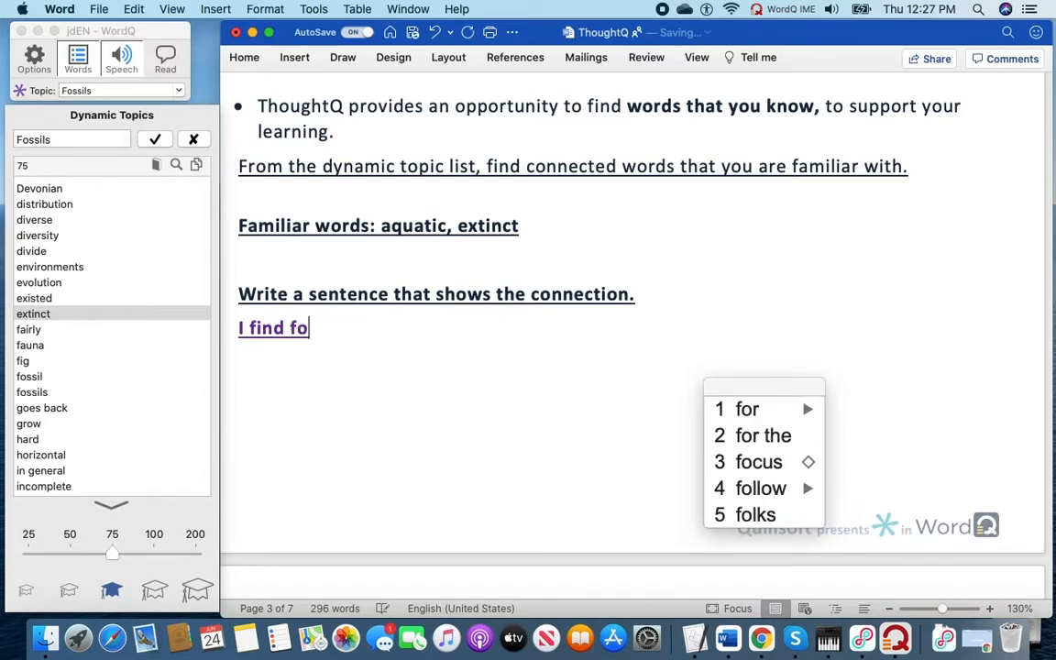
type("ssils ")
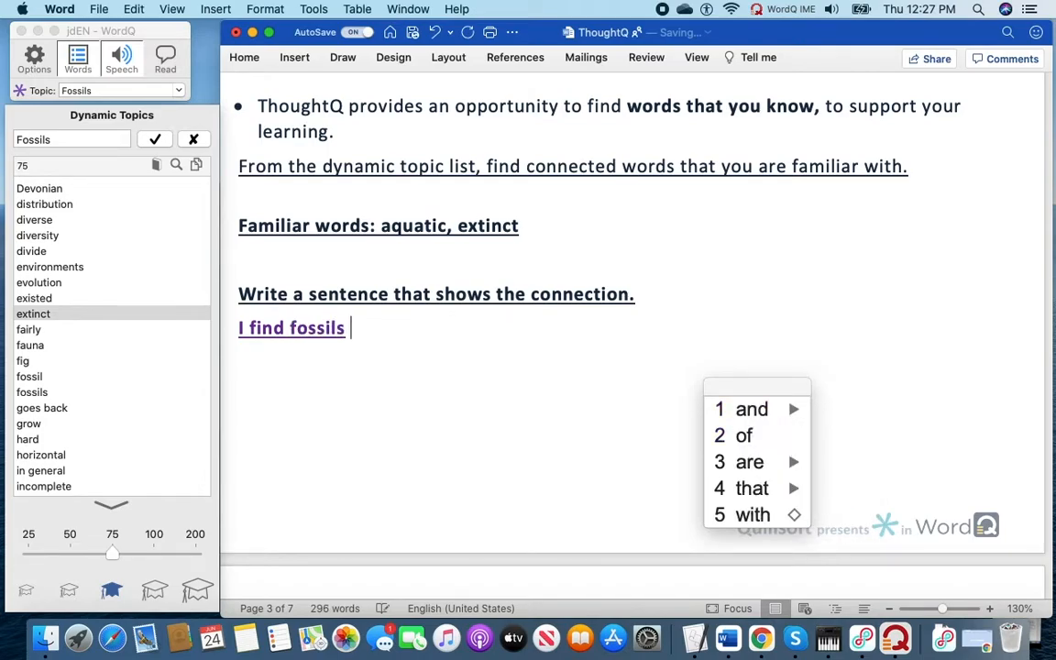
type("in aqua")
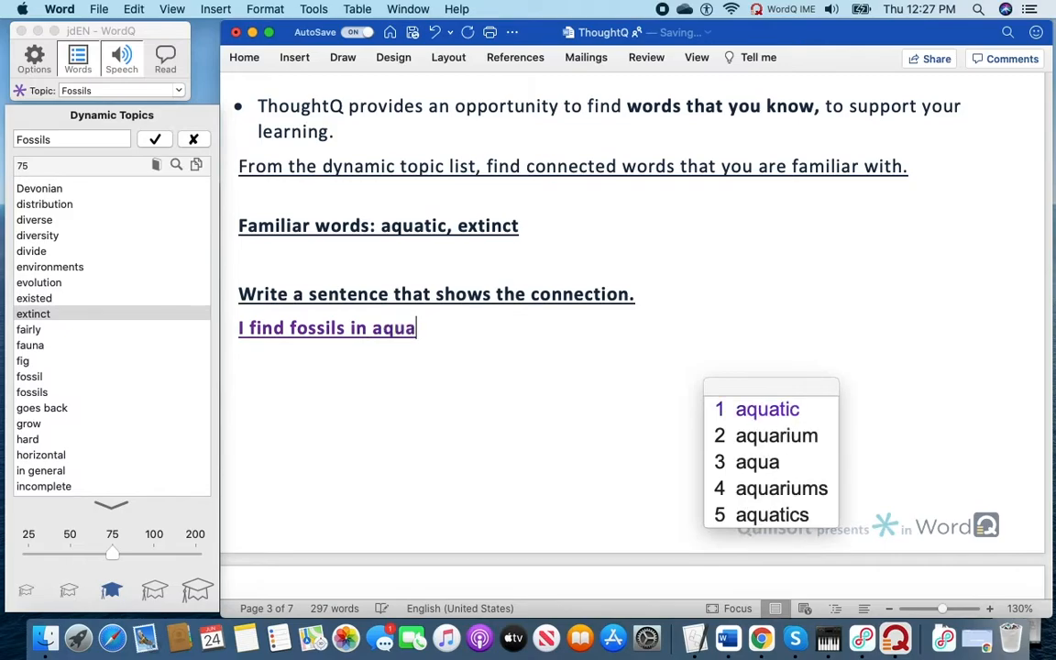
type("tic ")
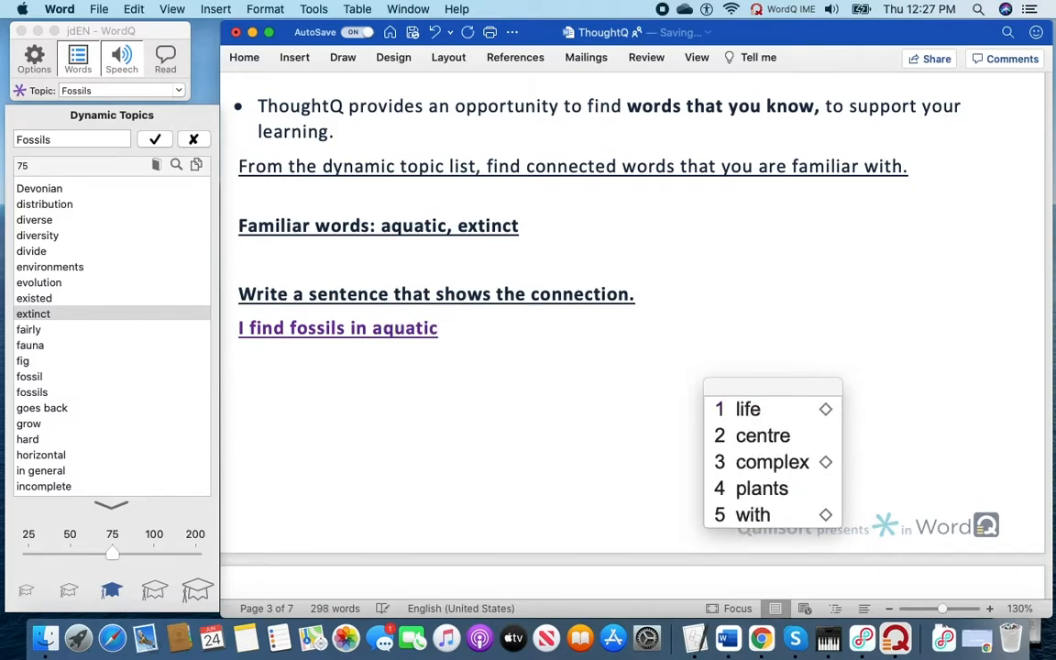
type("envir")
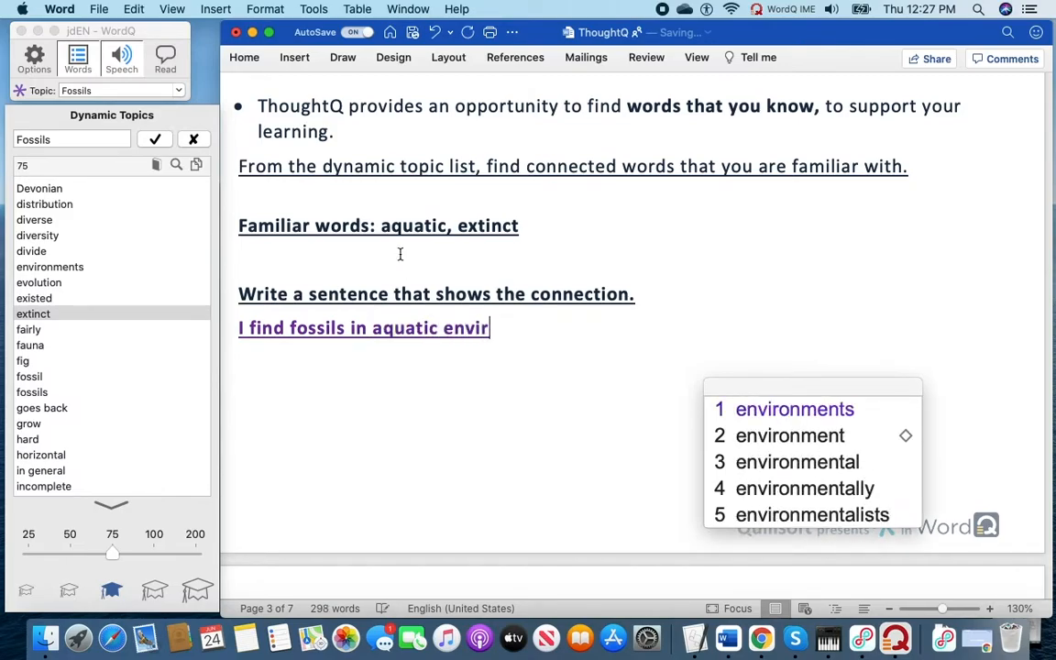
left_click(774, 410)
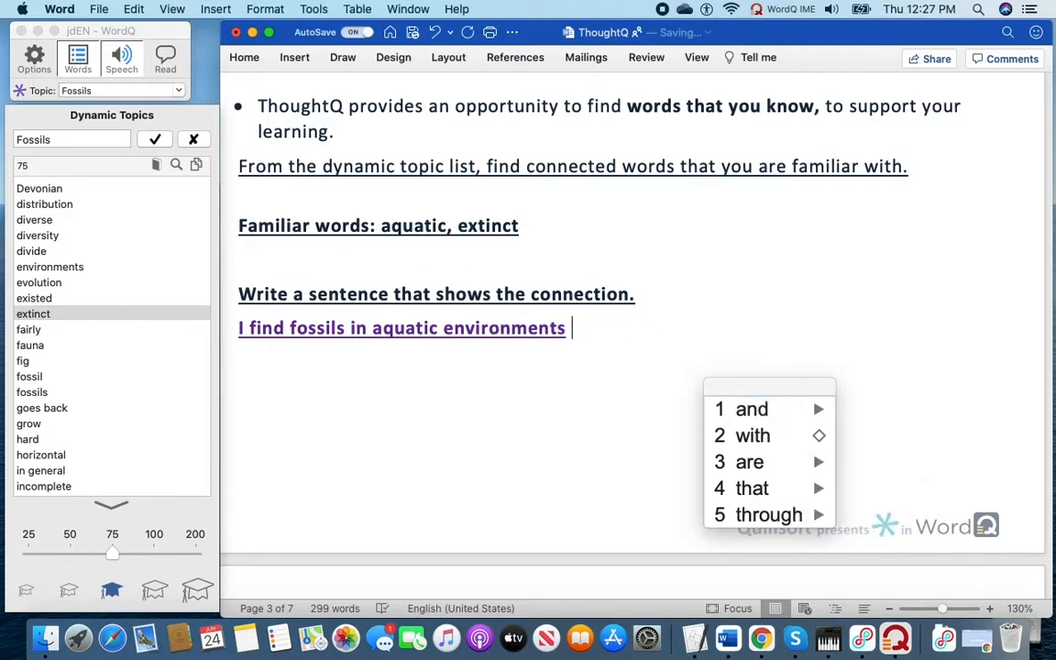
type(".")
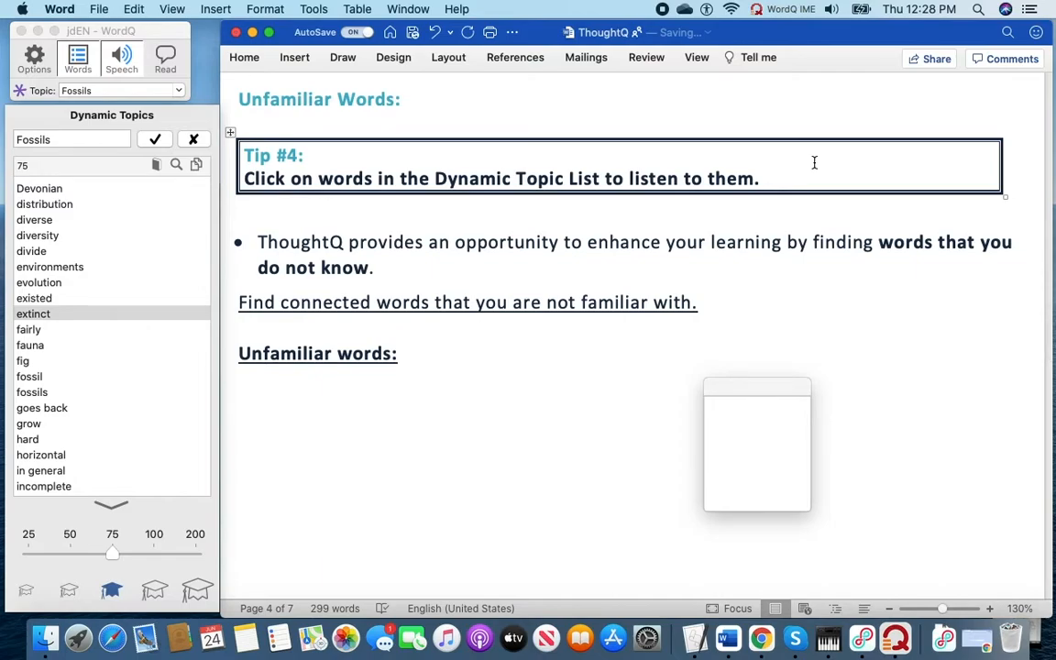
Step: Have the Tip #4 sentence on the Unfamiliar Words page read aloud
left_click_drag(789, 180, 241, 183)
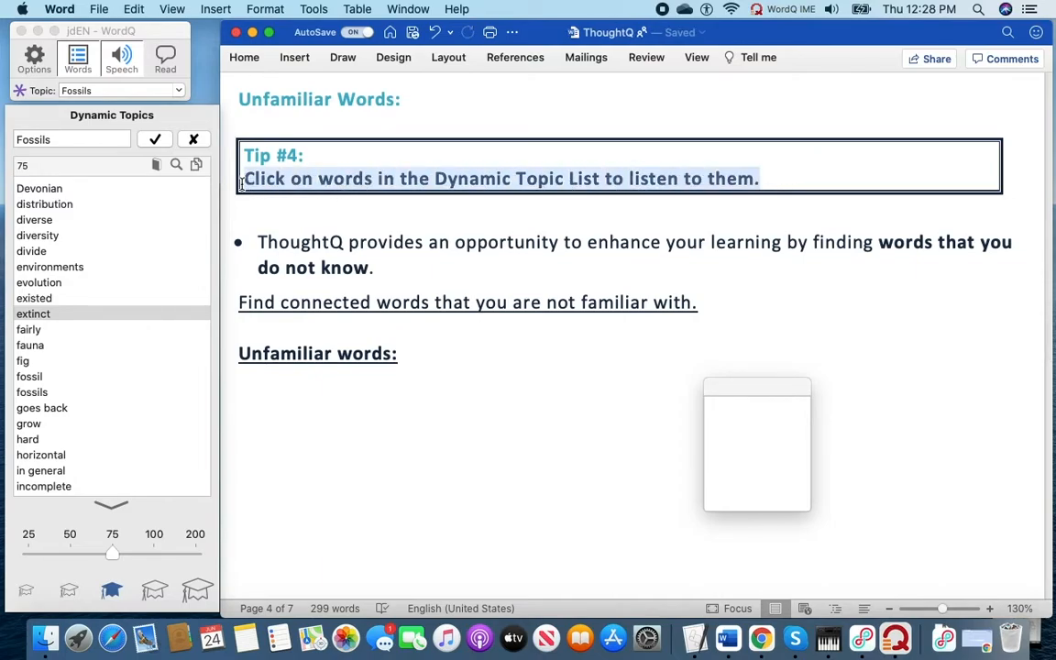
left_click(165, 60)
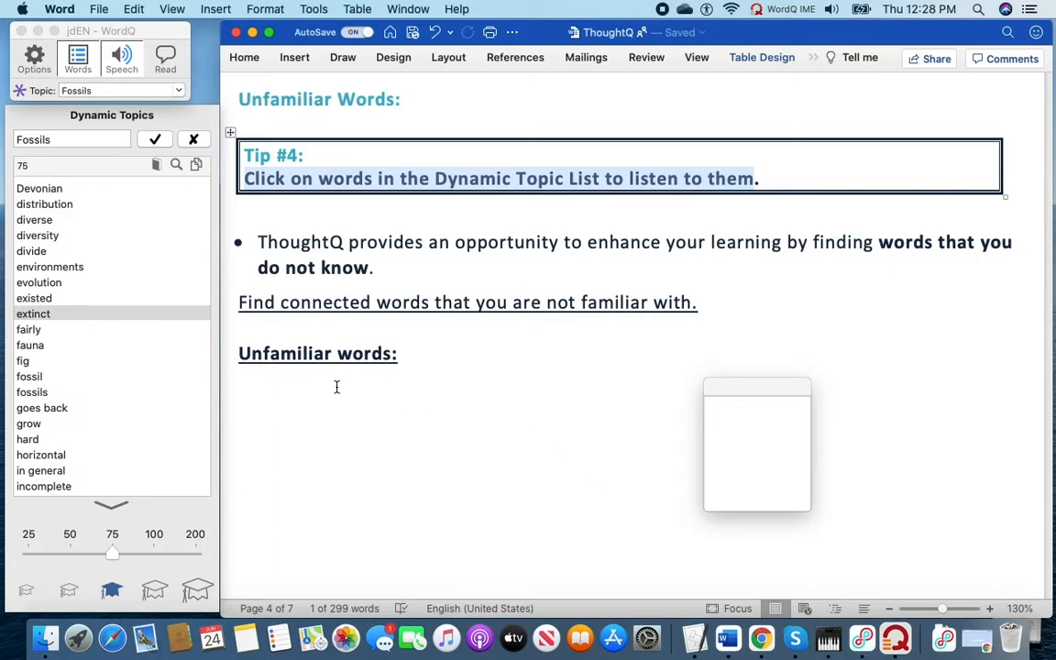
left_click(250, 392)
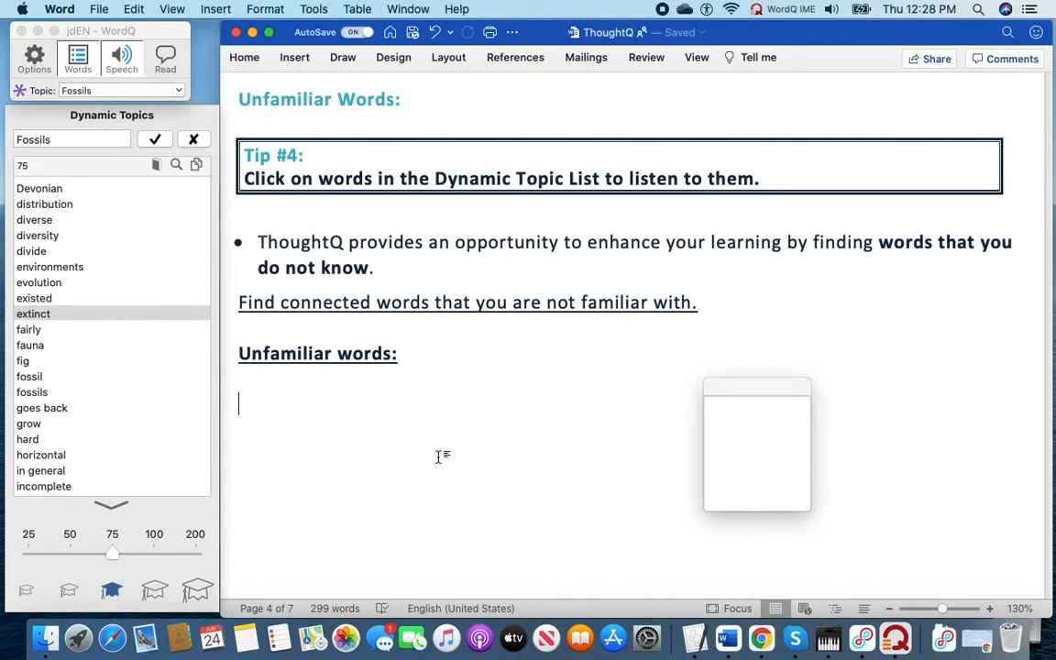
Step: Listen to "Devonian" in the Fossils topic list and enter it below the Unfamiliar words heading, completing it from the word predictions
scroll(119, 349, "up", 6)
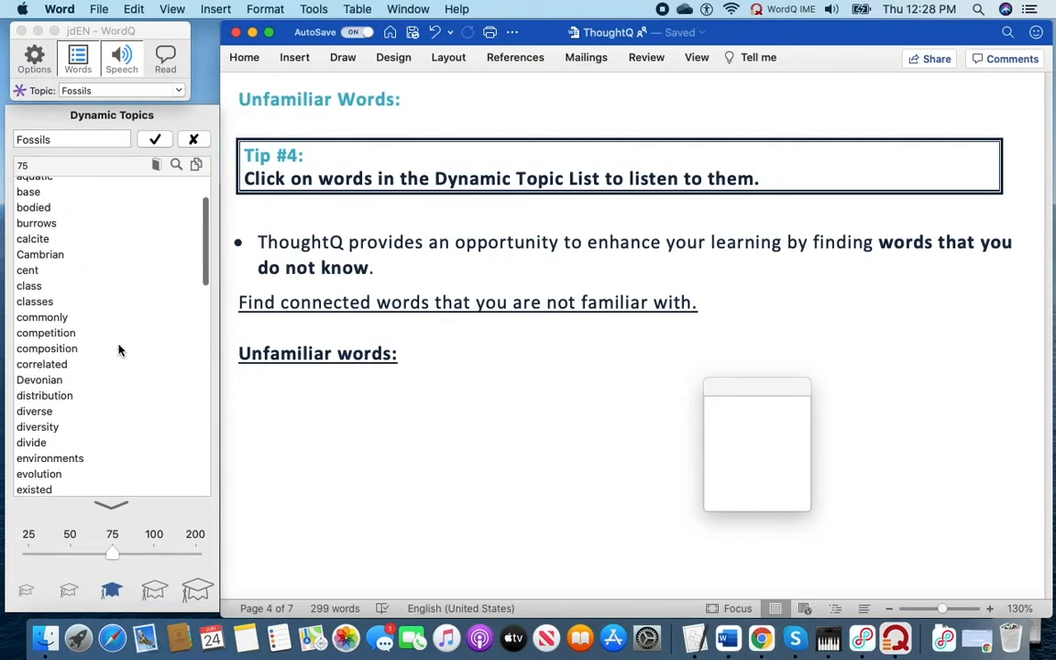
scroll(98, 351, "down", 6)
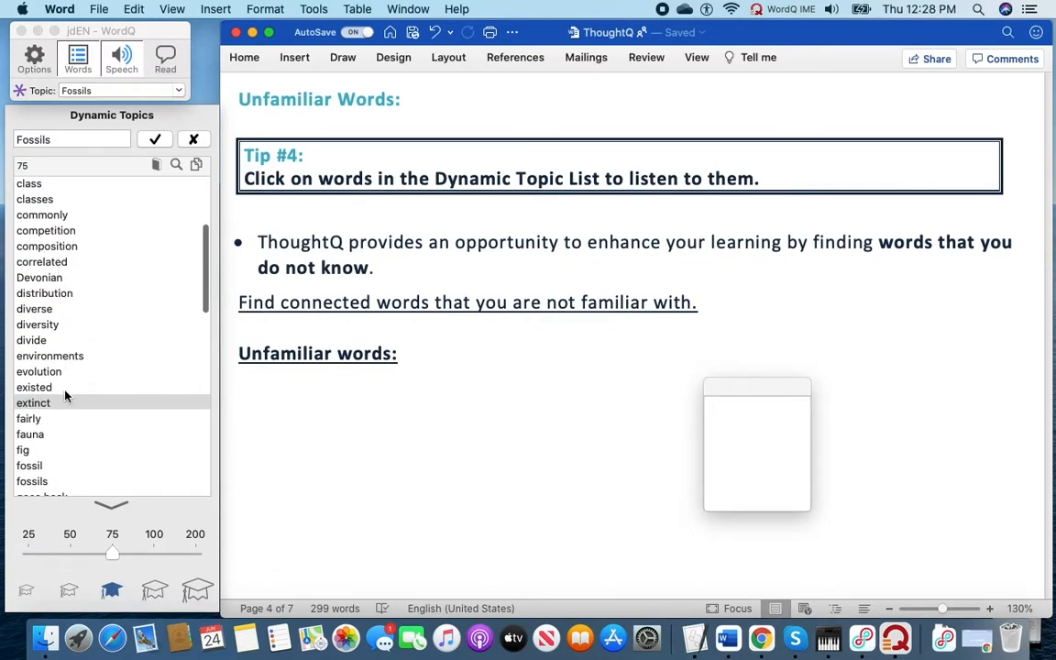
left_click(41, 288)
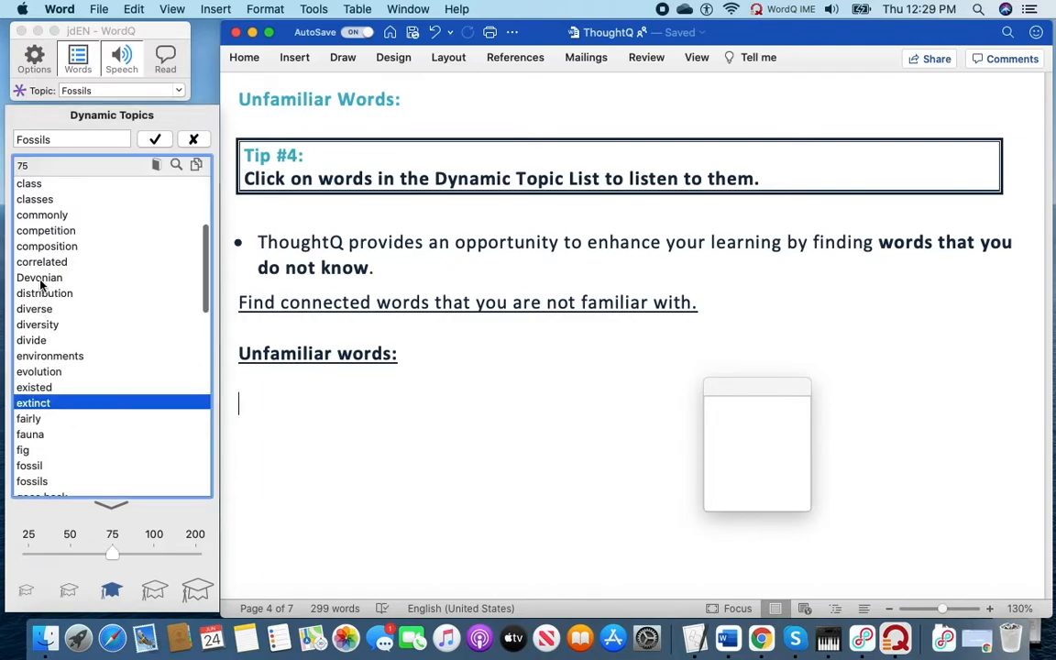
left_click(48, 279)
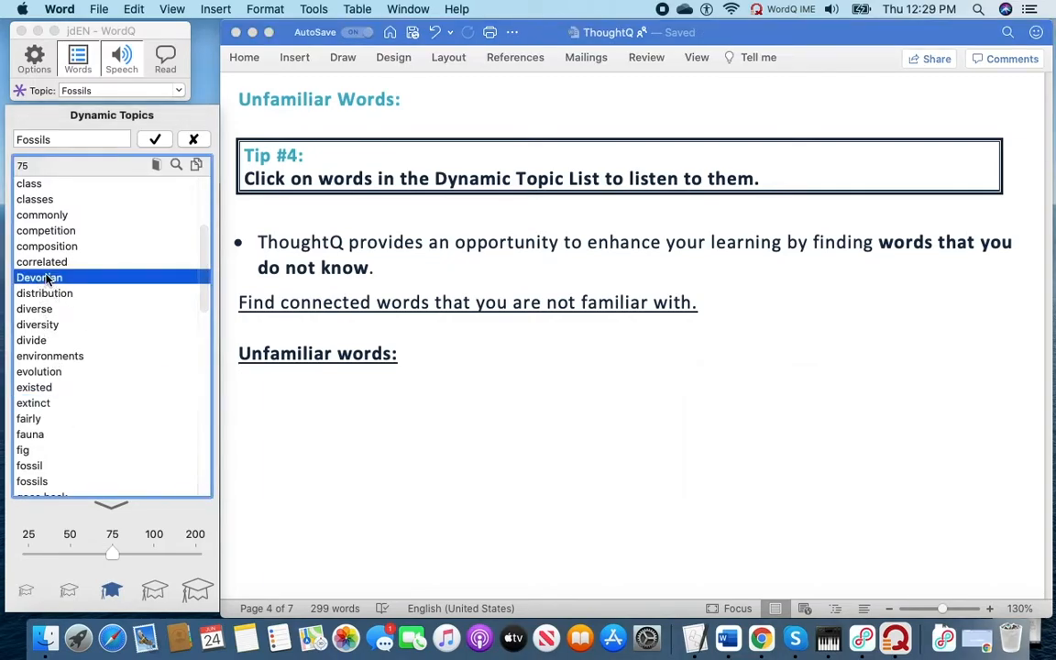
left_click(253, 408)
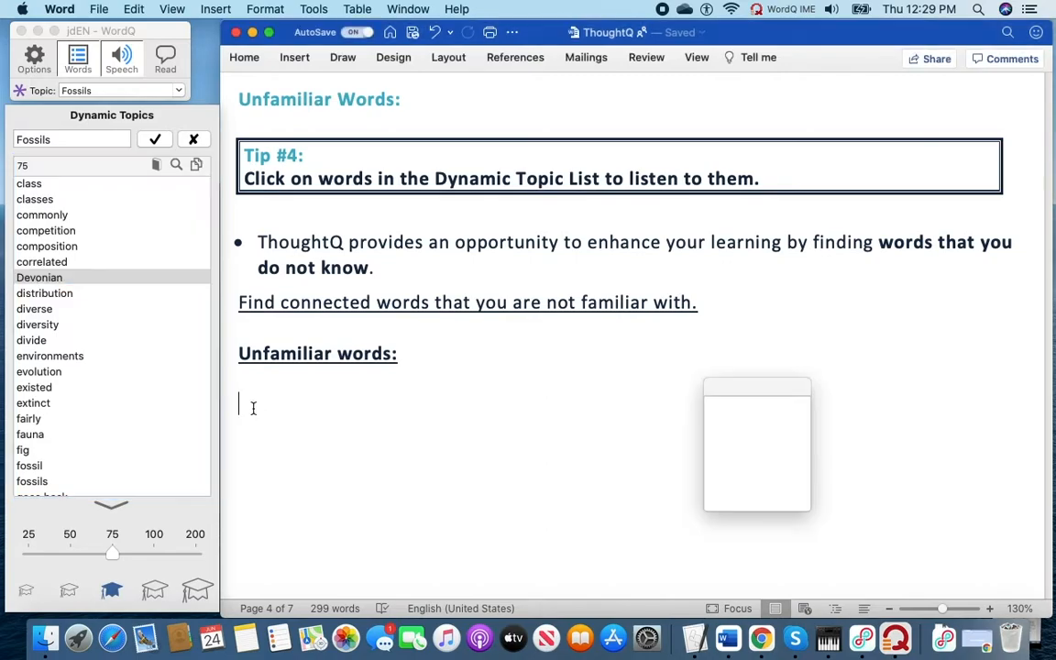
type("De")
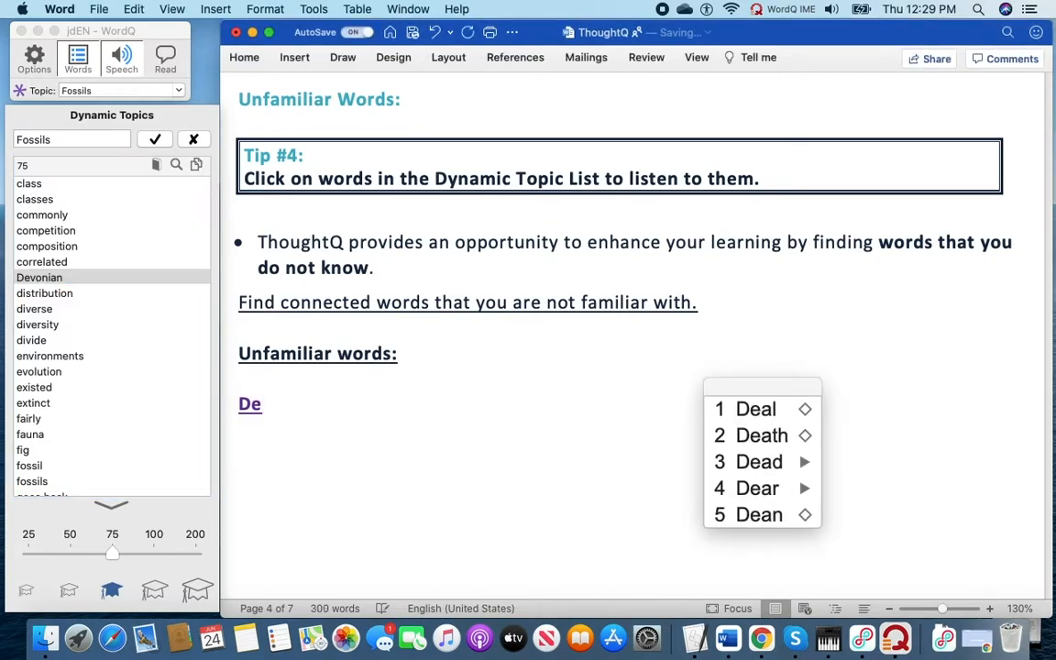
type("vonian")
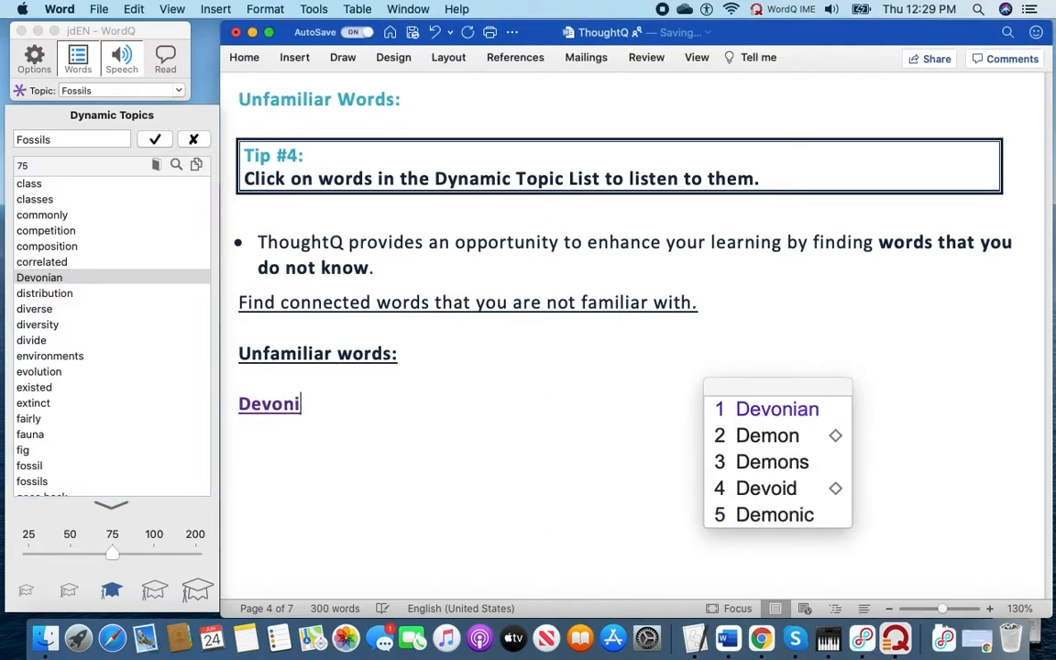
left_click(810, 420)
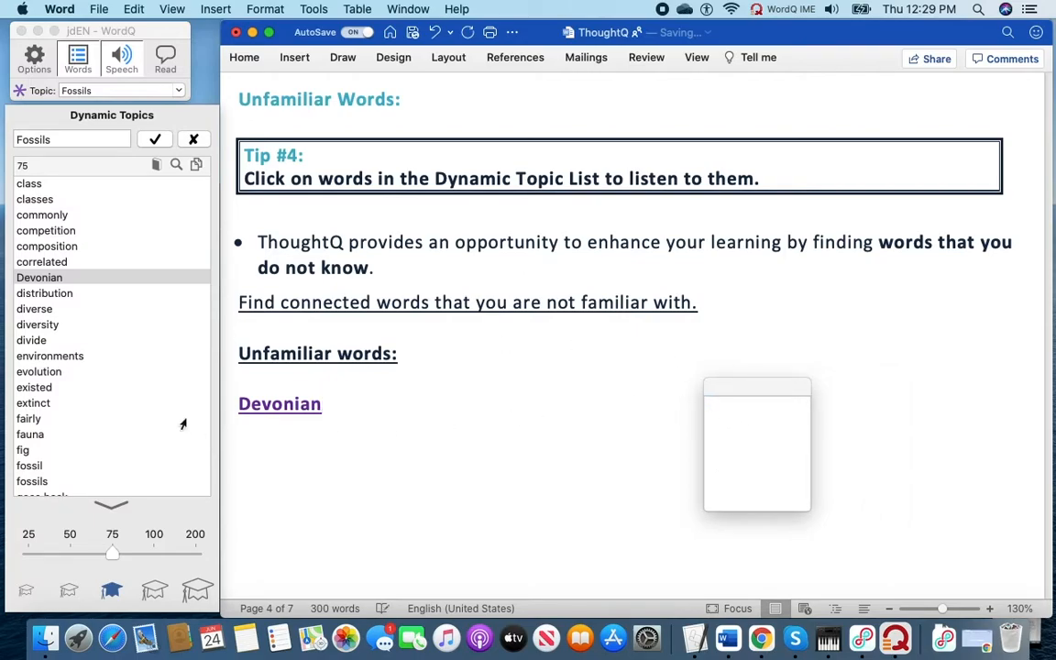
Step: Listen to "invertebrate" in the topic list and add it after "Devonian", separated by a comma and completed from the predictions
scroll(133, 394, "down", 5)
scroll(133, 393, "down", 2)
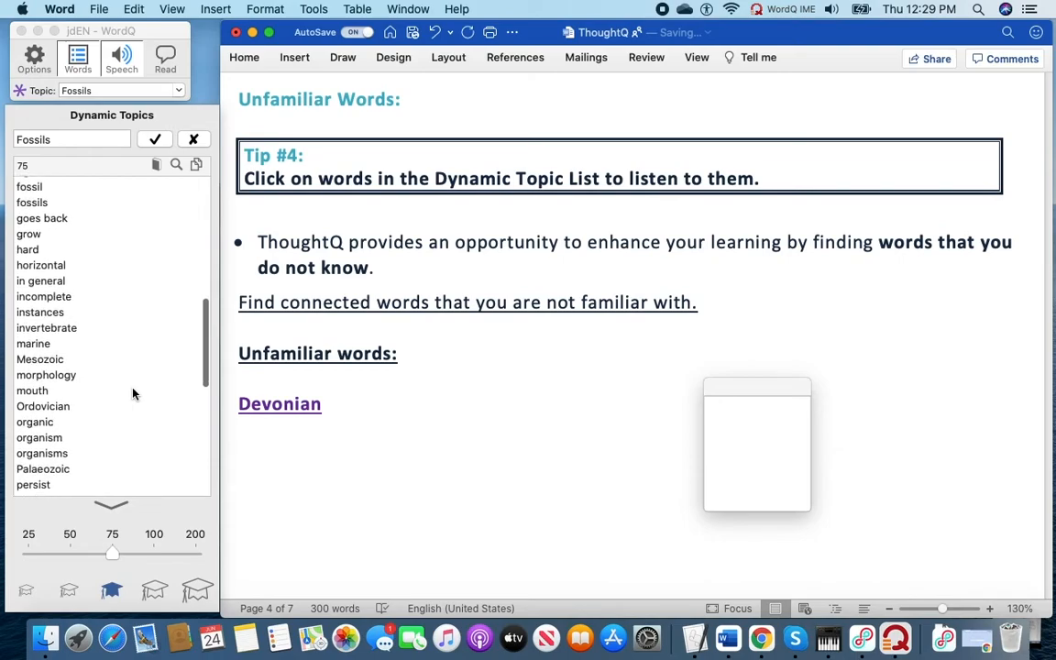
left_click(61, 333)
left_click(60, 333)
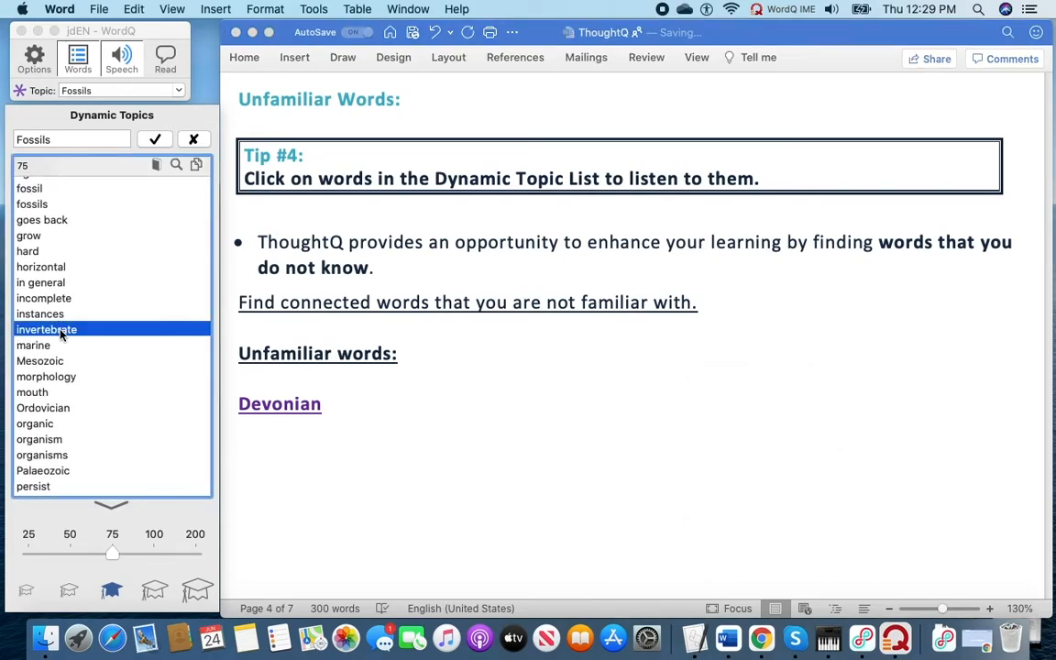
left_click(336, 414)
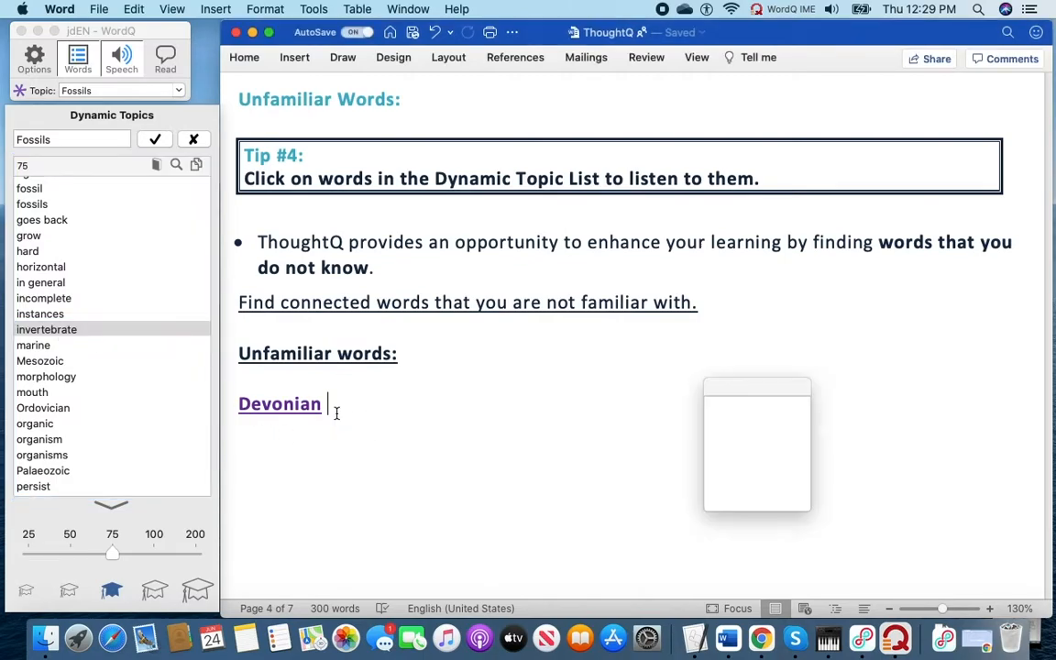
type(", i")
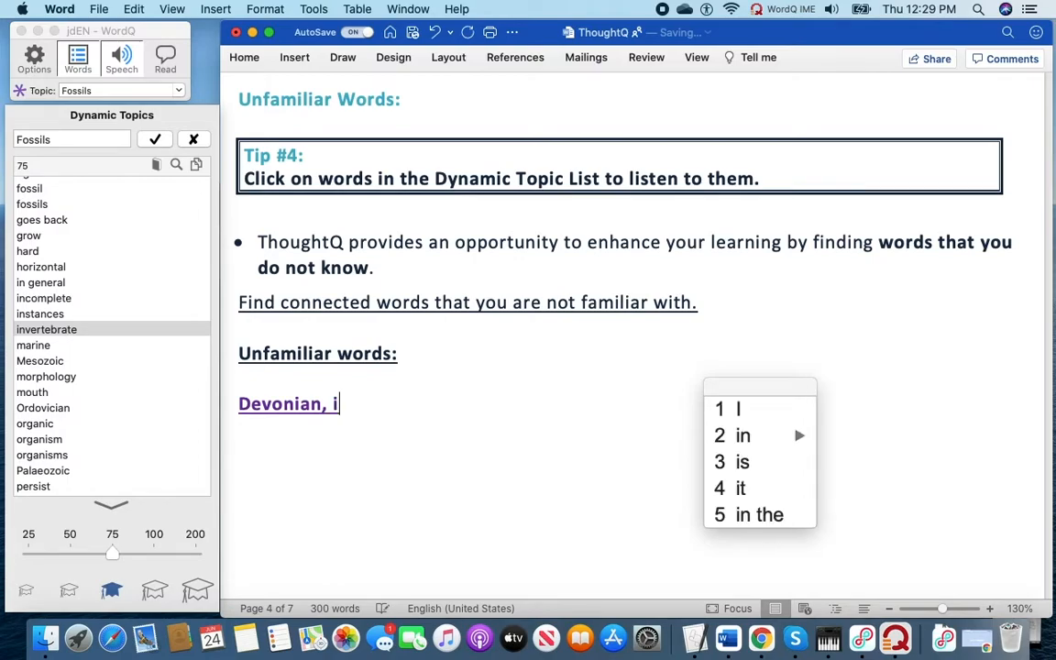
type("nver")
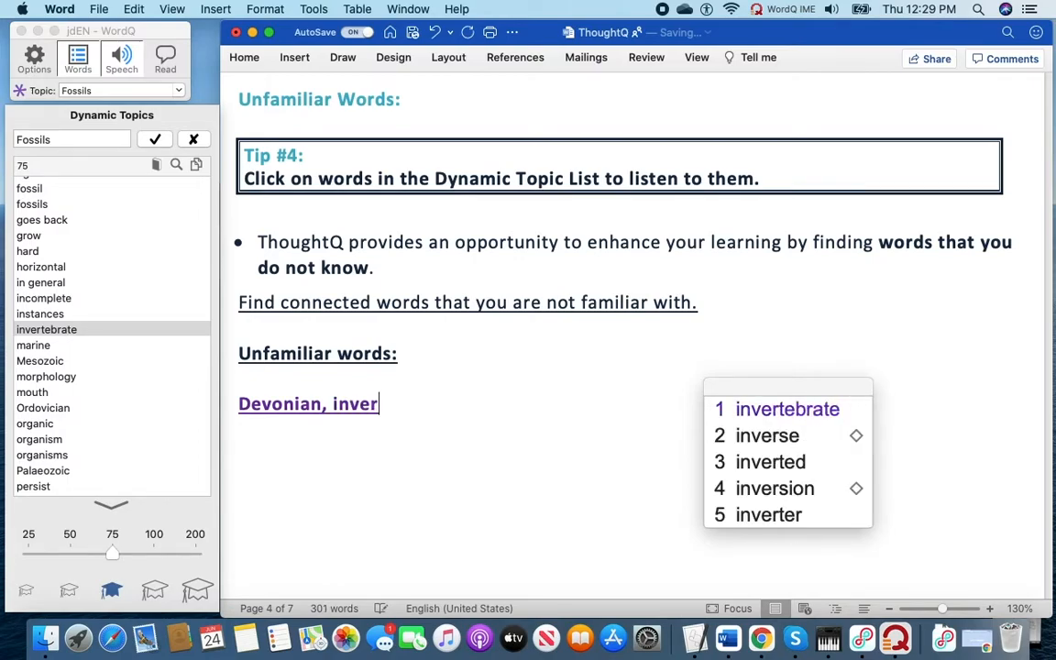
left_click(754, 414)
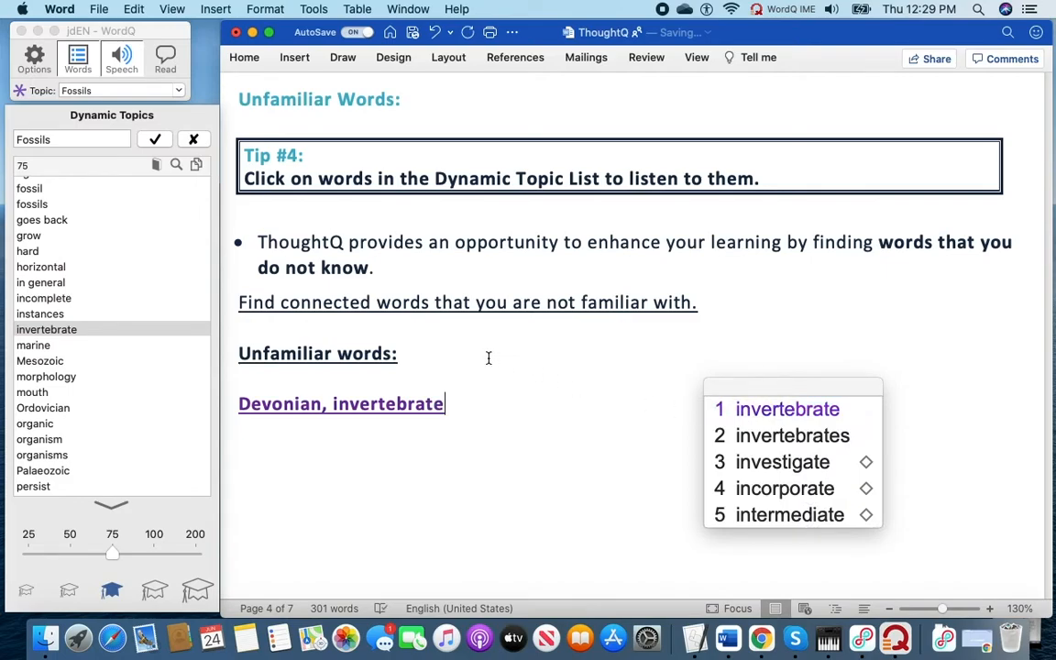
Step: Listen to "calcite" in the topic list and add it after "invertebrate", separated by a comma
scroll(54, 247, "up", 6)
scroll(56, 247, "up", 4)
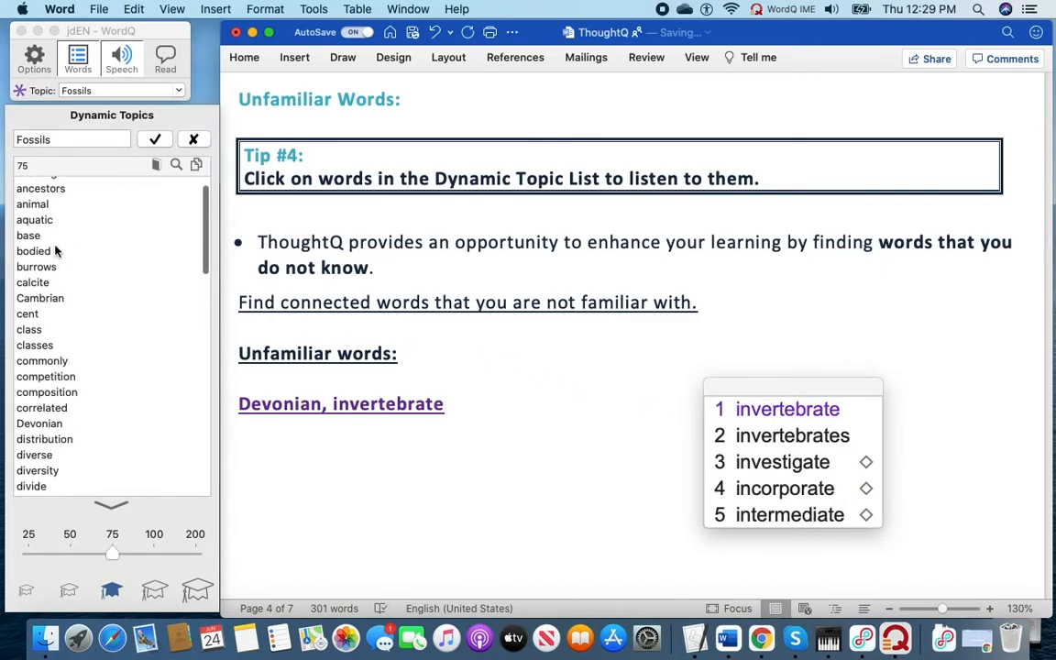
left_click(41, 312)
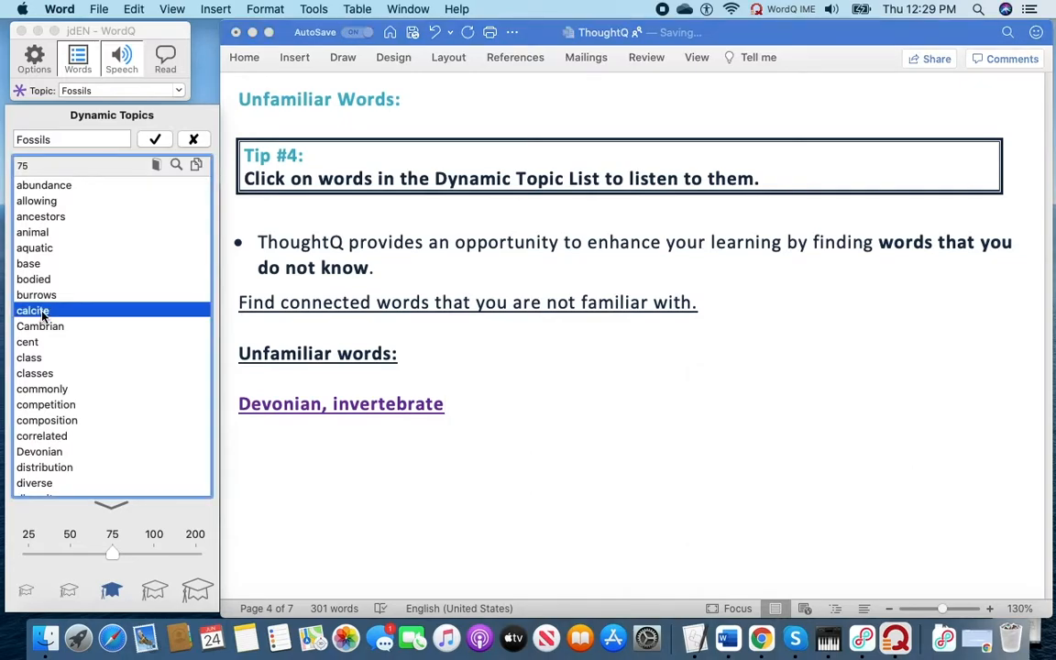
left_click(458, 407)
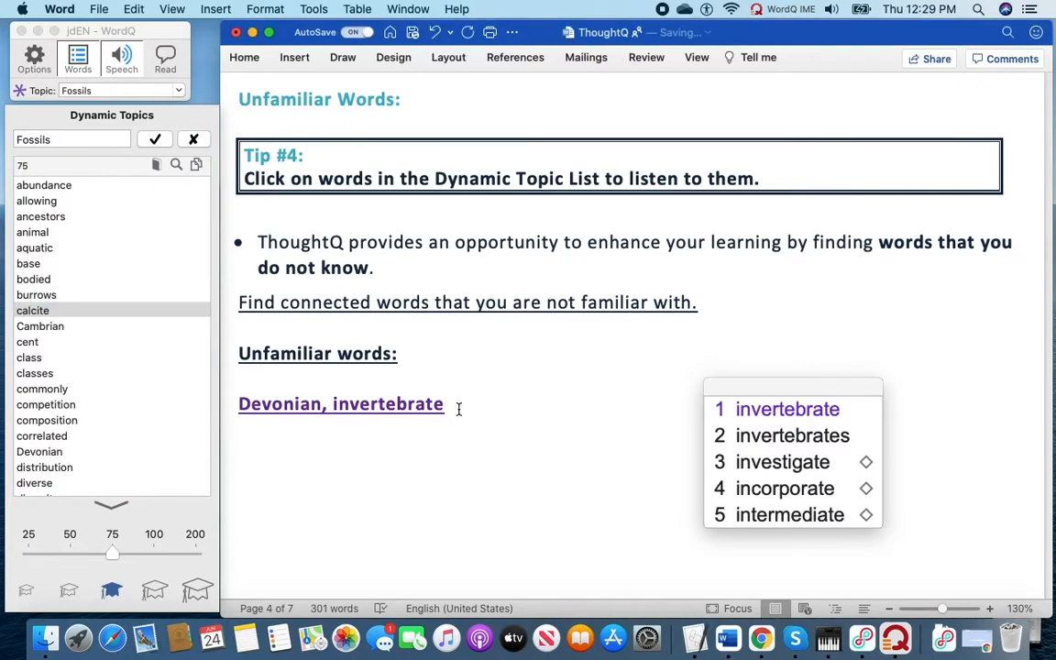
type(", ")
type("calcit")
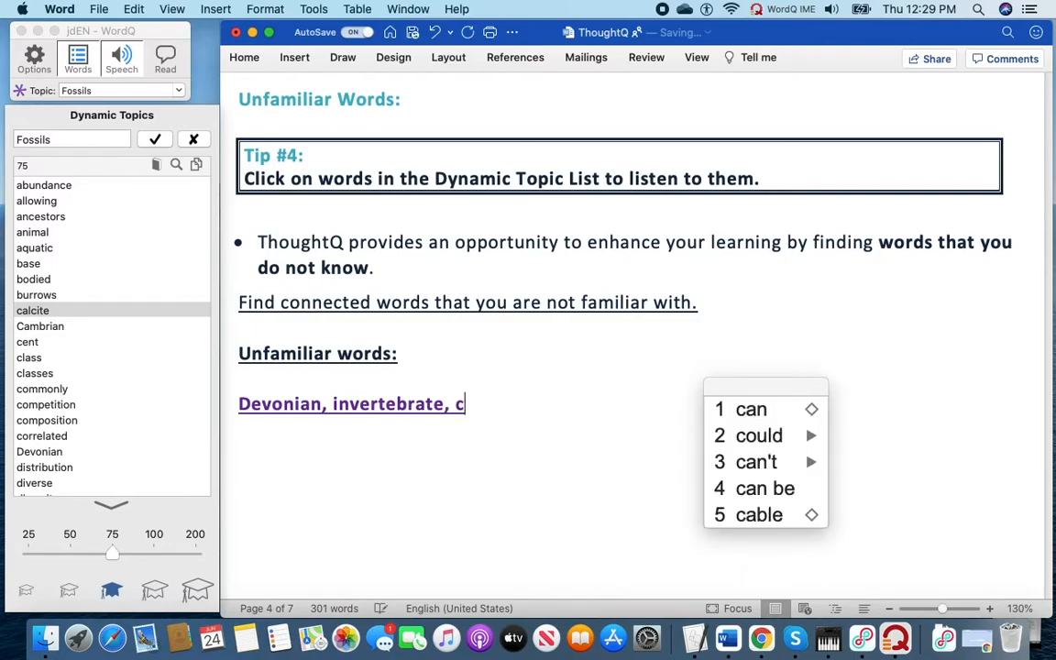
type("e")
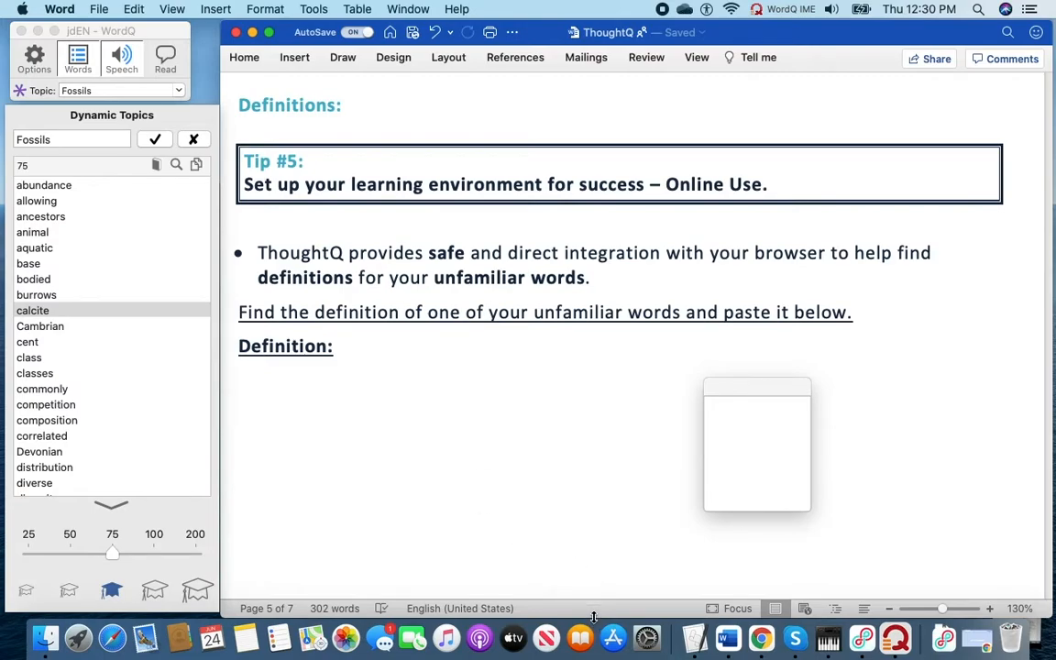
Step: Shrink the Word window to the upper half of the screen, keeping the Definition heading in view
left_click_drag(594, 615, 596, 328)
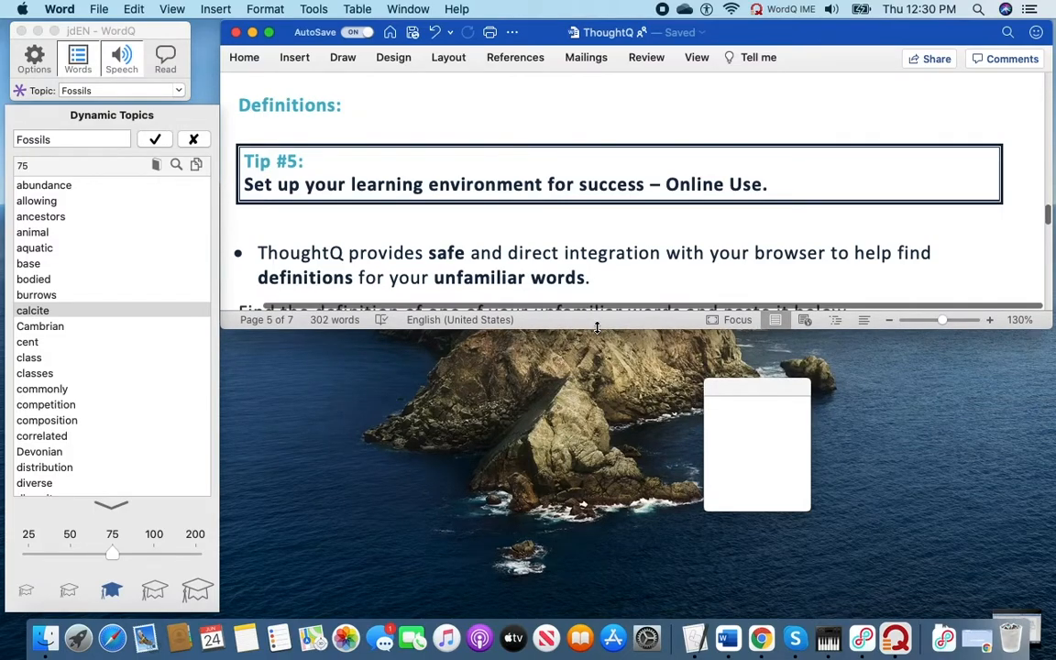
scroll(608, 245, "down", 3)
scroll(608, 251, "down", 1)
scroll(609, 251, "up", 1)
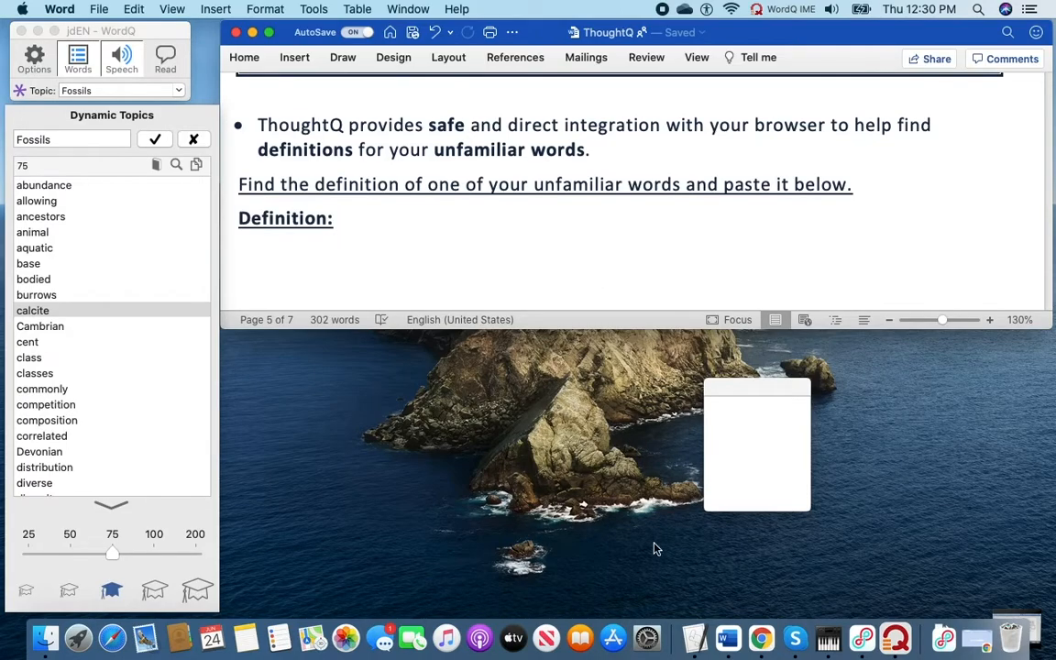
Step: Switch to Chrome and fit its window below the Word document, beside the Dynamic Topics list
left_click(762, 639)
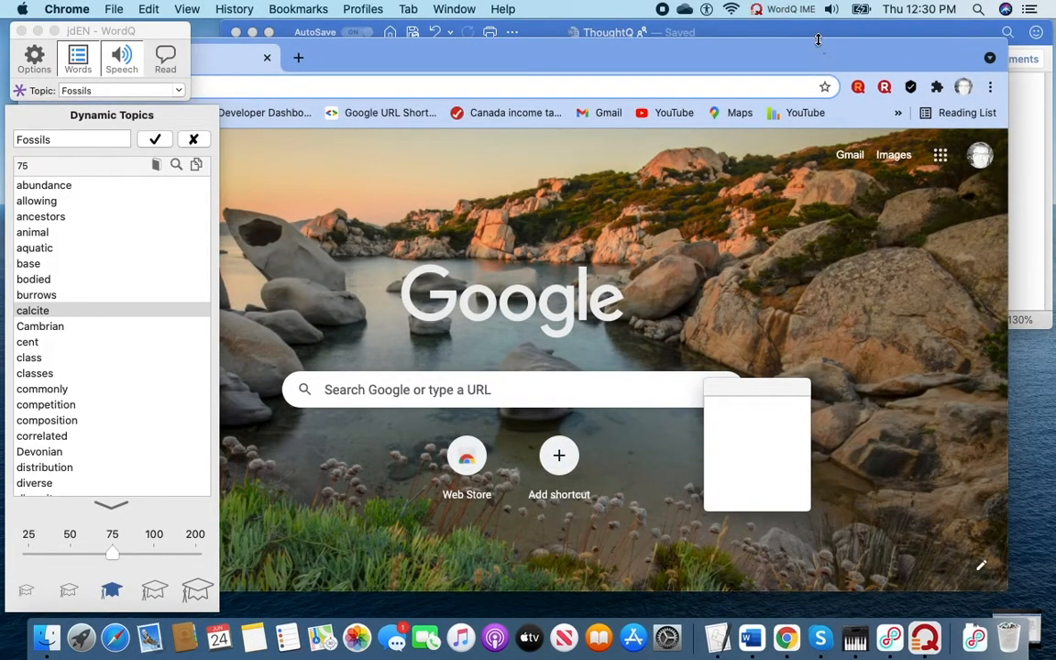
left_click_drag(735, 41, 887, 313)
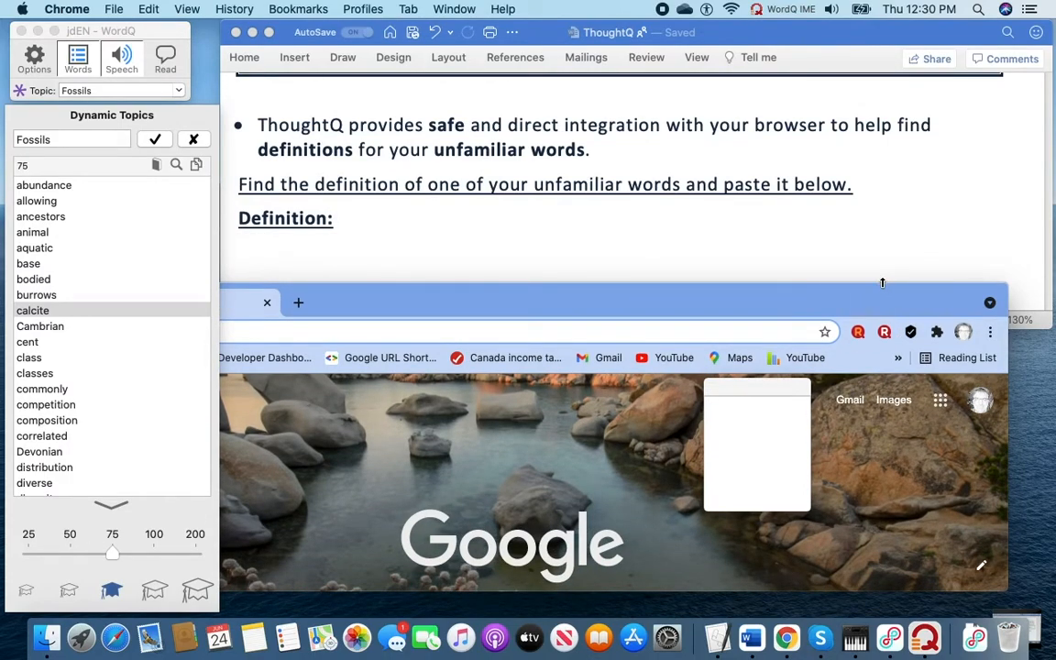
left_click_drag(782, 314, 830, 325)
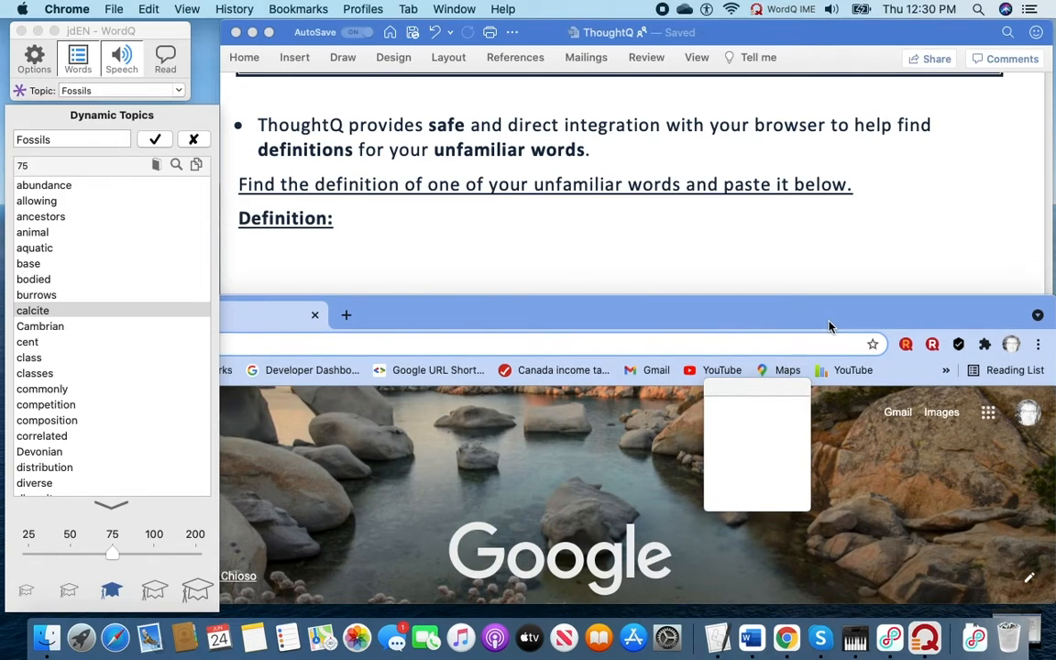
left_click(20, 91)
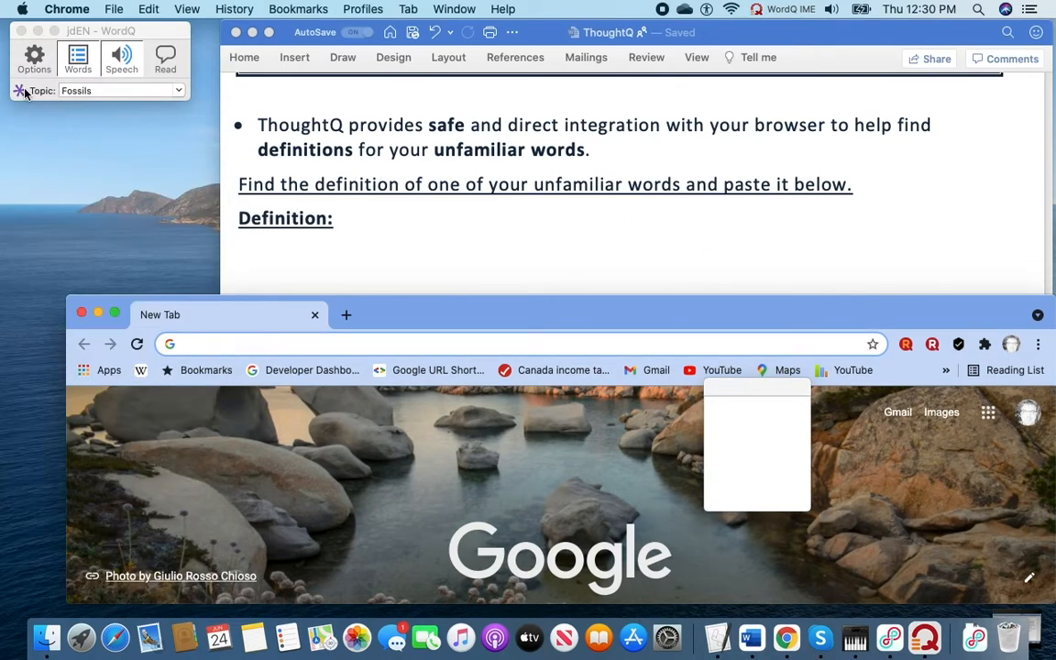
left_click_drag(66, 304, 221, 304)
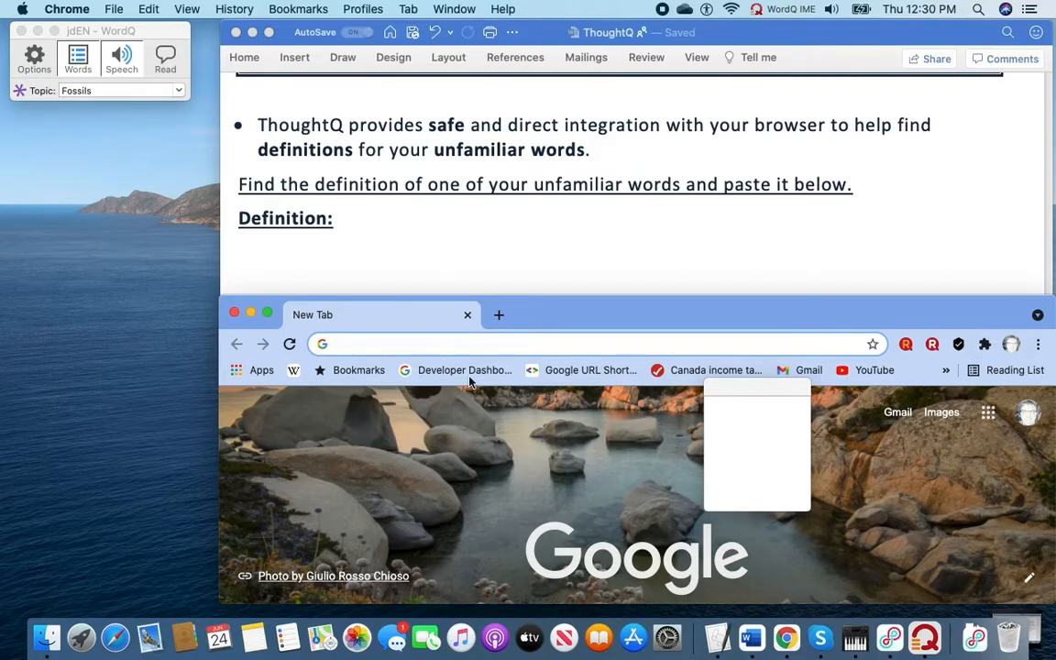
left_click(21, 92)
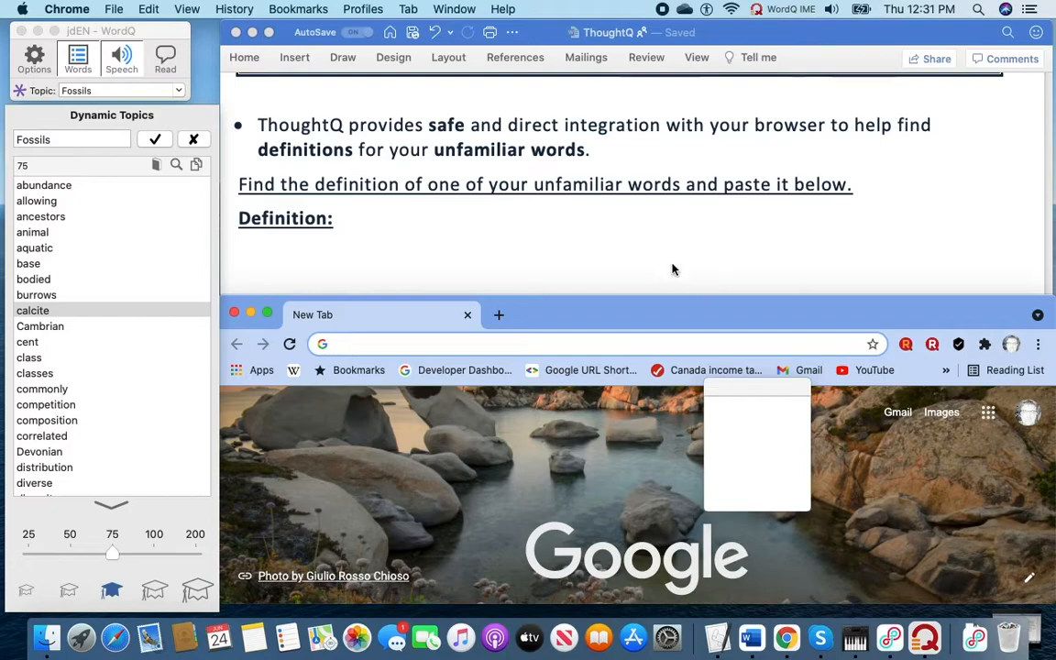
Step: Turn off WordQ's word prediction and keep the definition instructions in the document in view
left_click(78, 61)
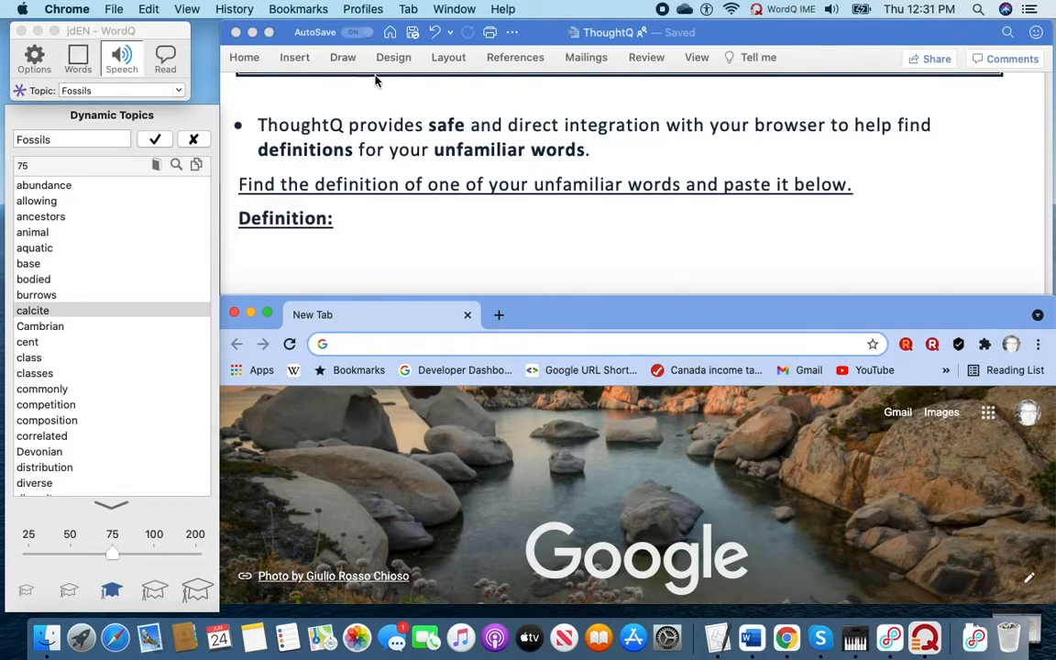
scroll(422, 179, "up", 3)
scroll(424, 181, "down", 2)
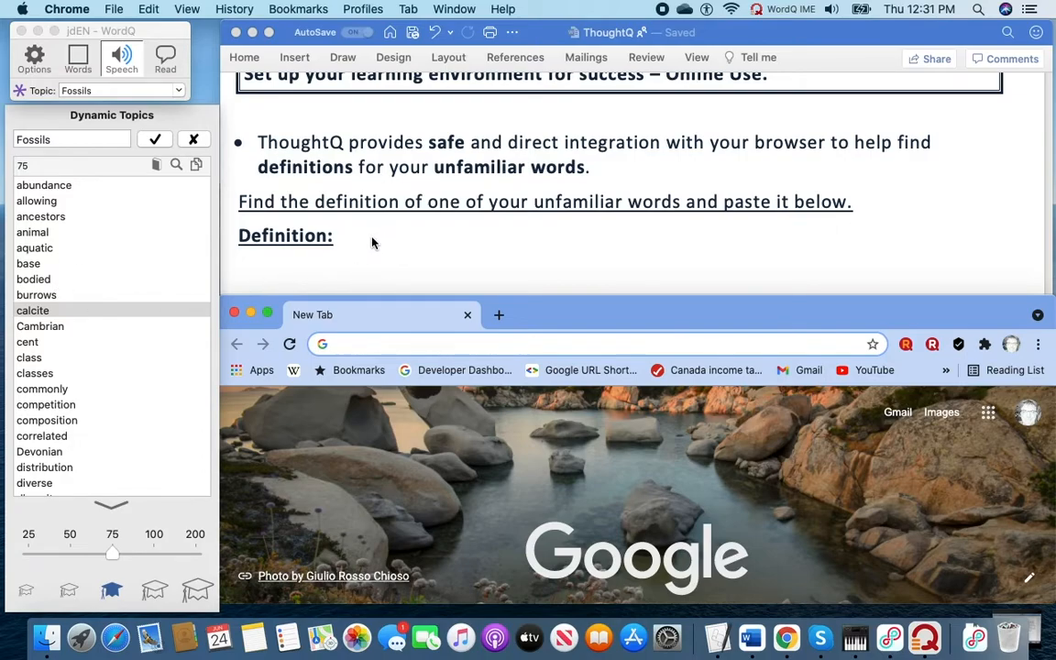
Step: Look up the definition of "calcite" in the browser from the Fossils topic list and view the search results
left_click(49, 311)
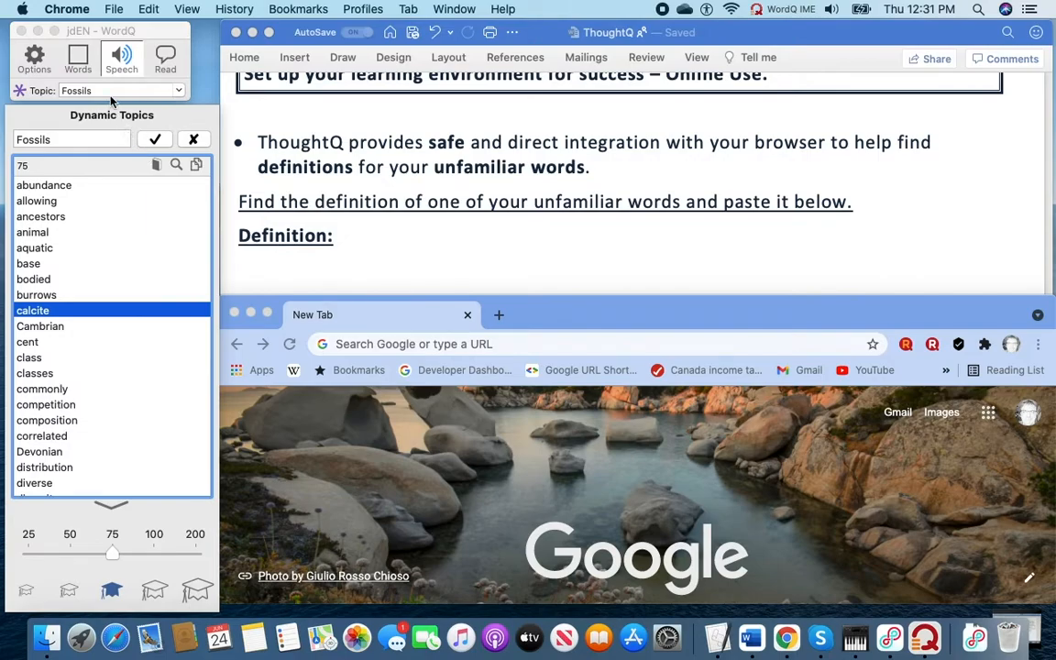
left_click(158, 168)
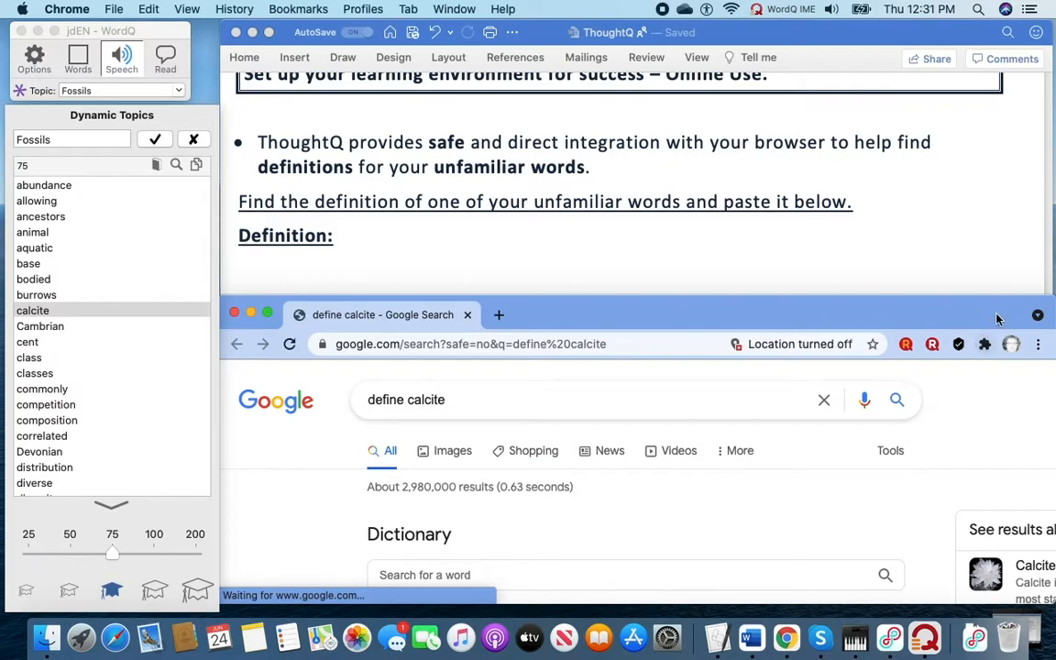
scroll(983, 450, "down", 2)
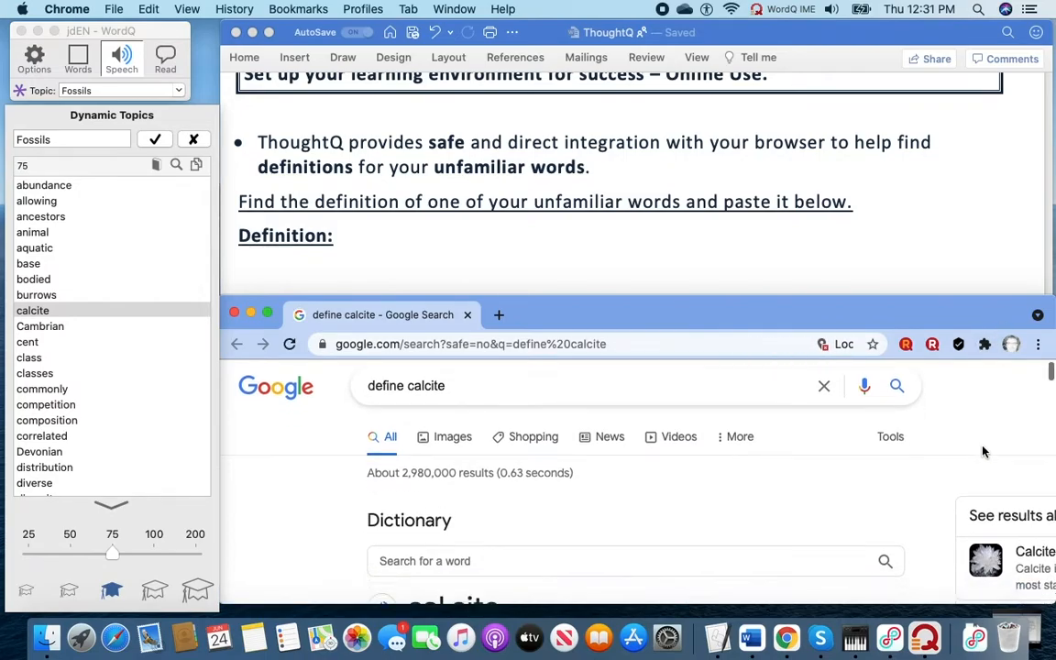
scroll(982, 449, "up", 2)
scroll(983, 449, "right", 5)
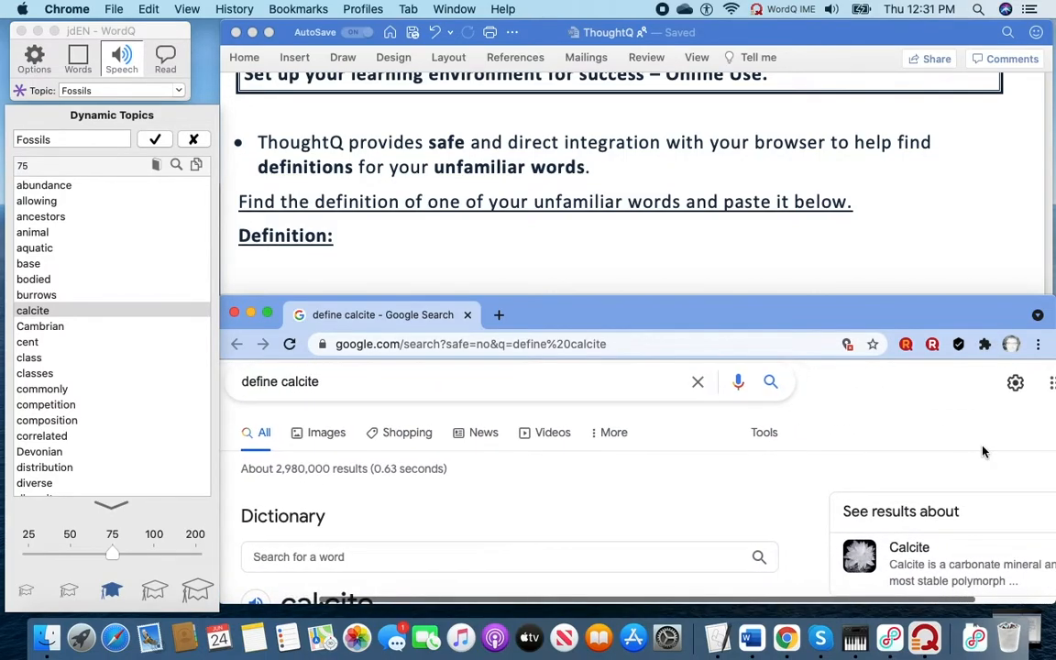
scroll(982, 450, "left", 2)
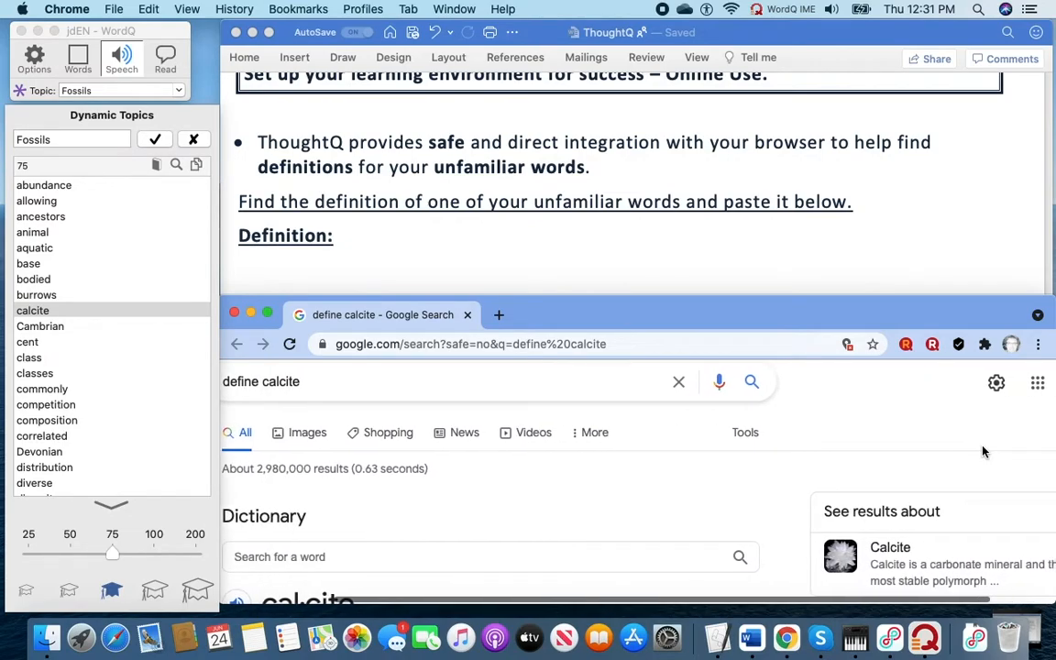
scroll(1038, 384, "right", 3)
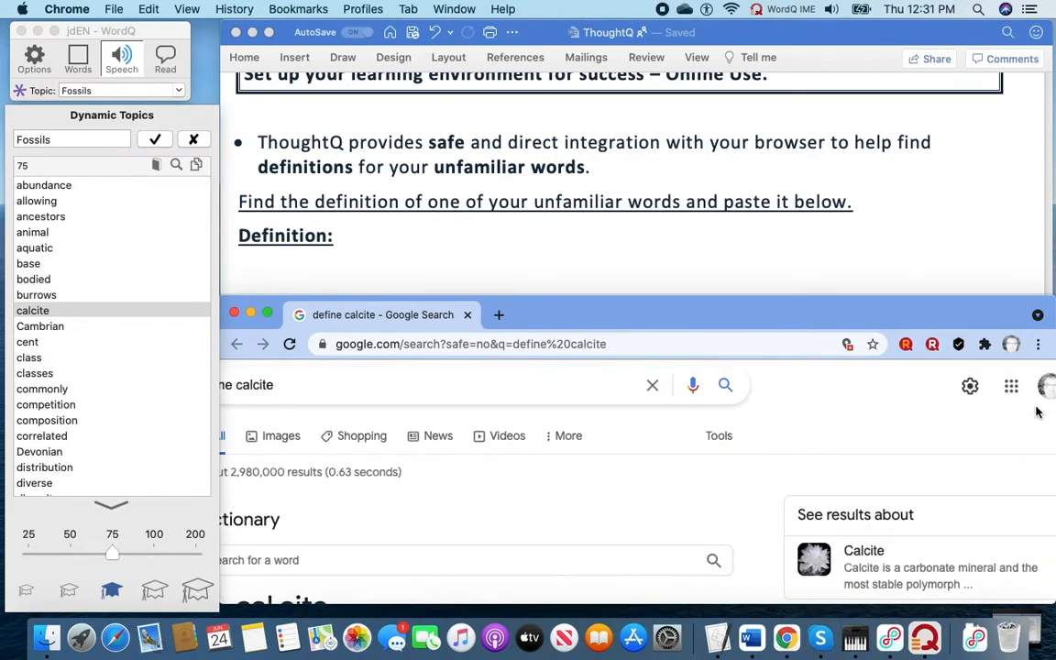
Step: Bring the full dictionary definition of calcite into view and extend the Chrome window upward over the Word document
scroll(1036, 411, "up", 1)
scroll(1035, 412, "down", 4)
scroll(1035, 412, "left", 3)
scroll(1035, 411, "up", 3)
scroll(1035, 412, "right", 3)
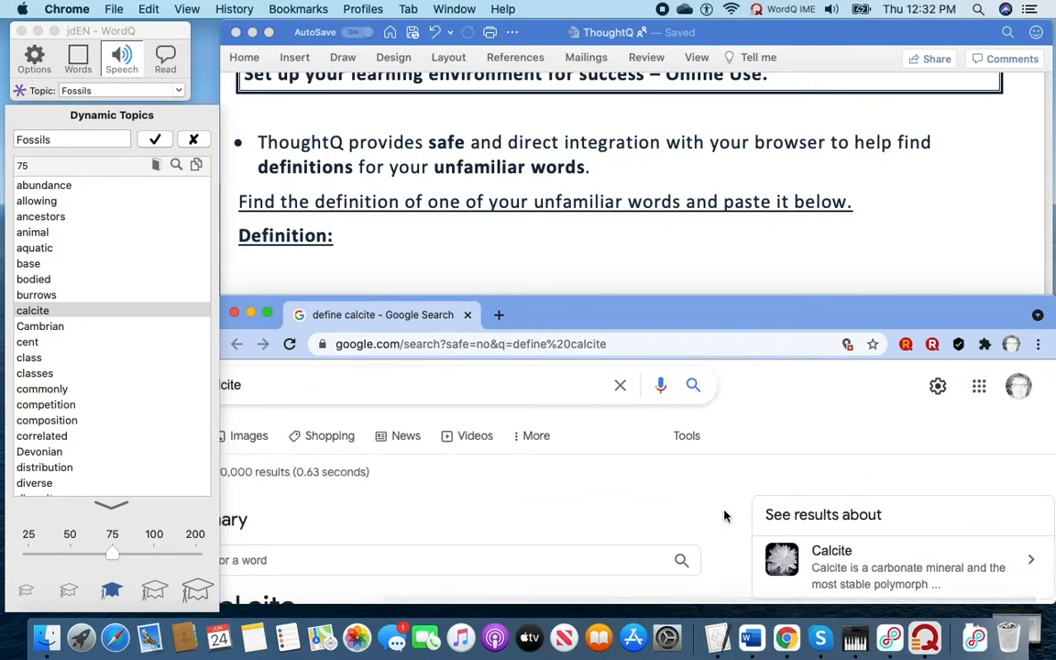
scroll(724, 514, "left", 4)
scroll(724, 515, "down", 5)
scroll(724, 513, "left", 1)
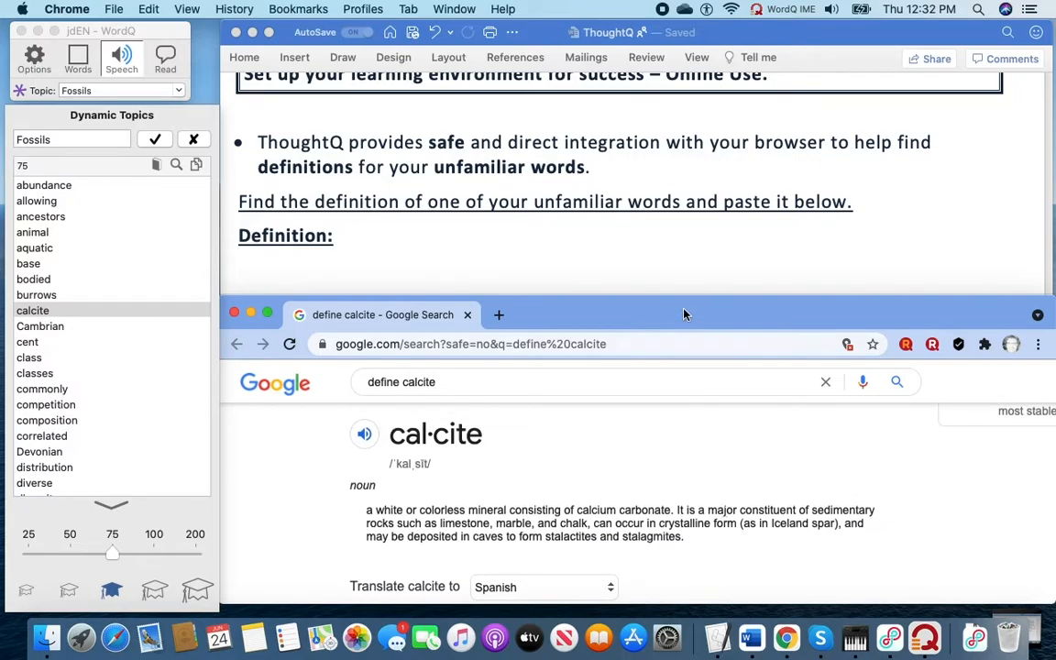
left_click_drag(681, 296, 673, 214)
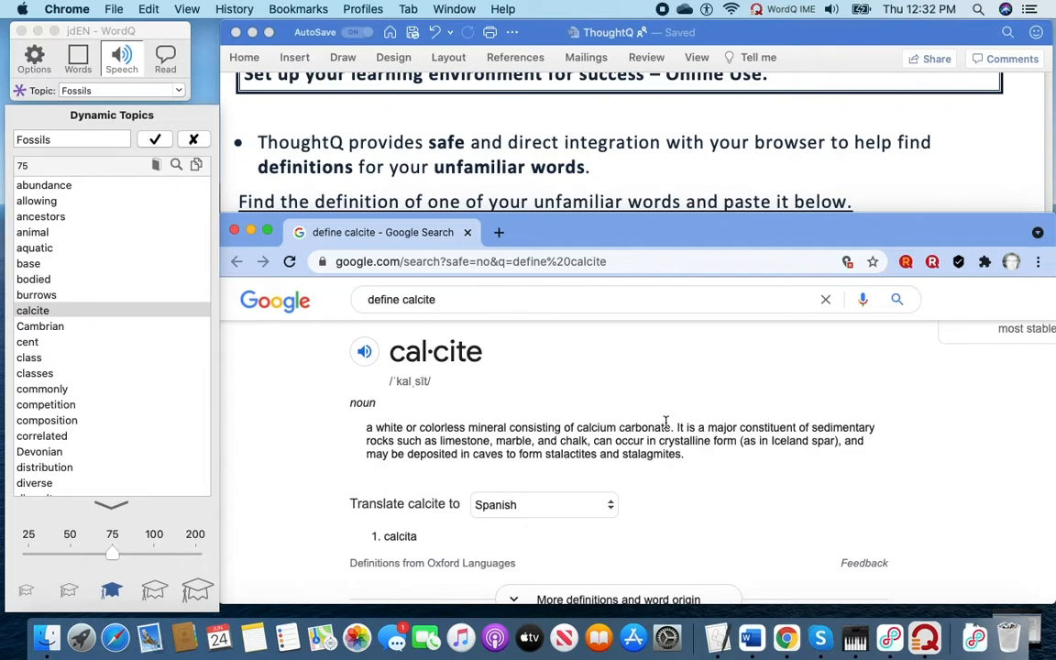
Step: Have WordQ read aloud the first sentence of the calcite definition, and separately the remainder of the definition
mouse_move(679, 428)
left_mouse_down()
mouse_move(369, 431)
mouse_move(365, 440)
mouse_move(367, 428)
mouse_move(677, 429)
left_mouse_up()
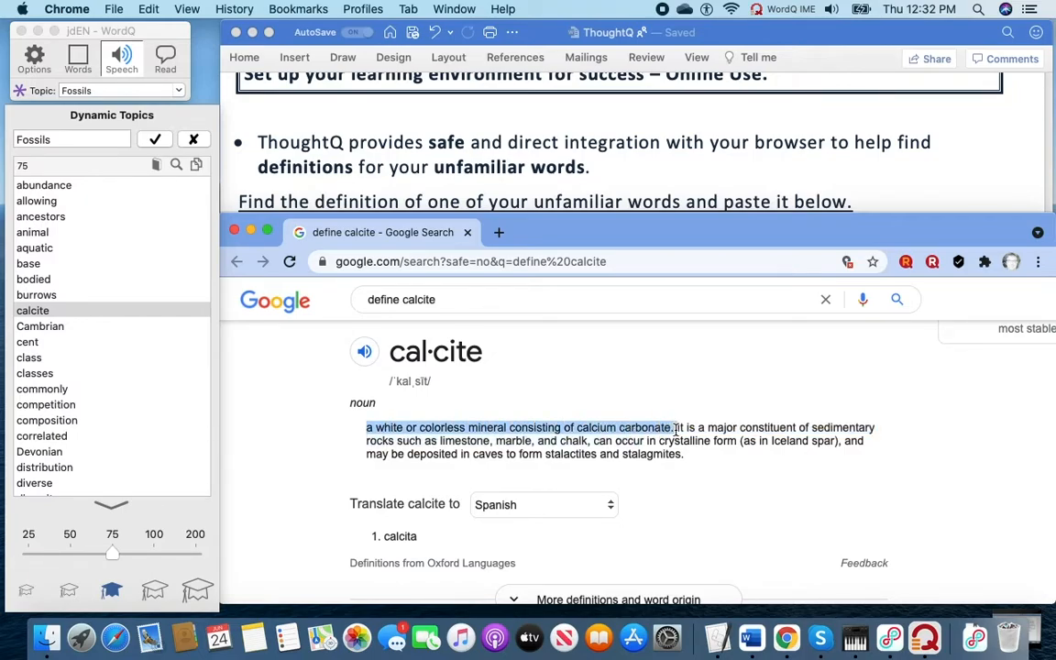
left_click(167, 64)
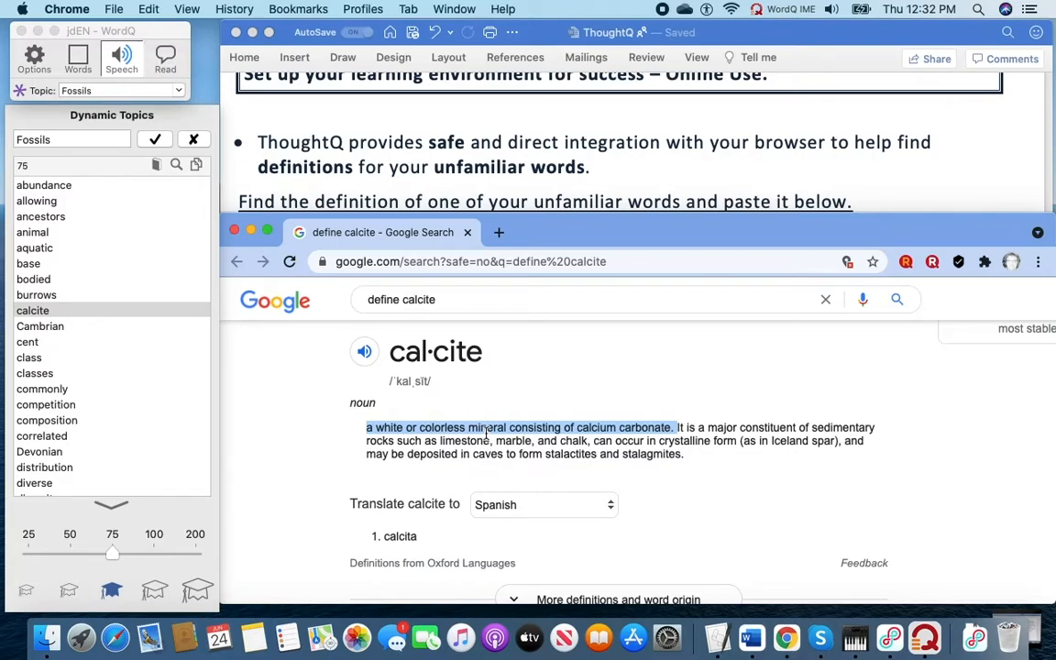
left_click_drag(688, 460, 676, 429)
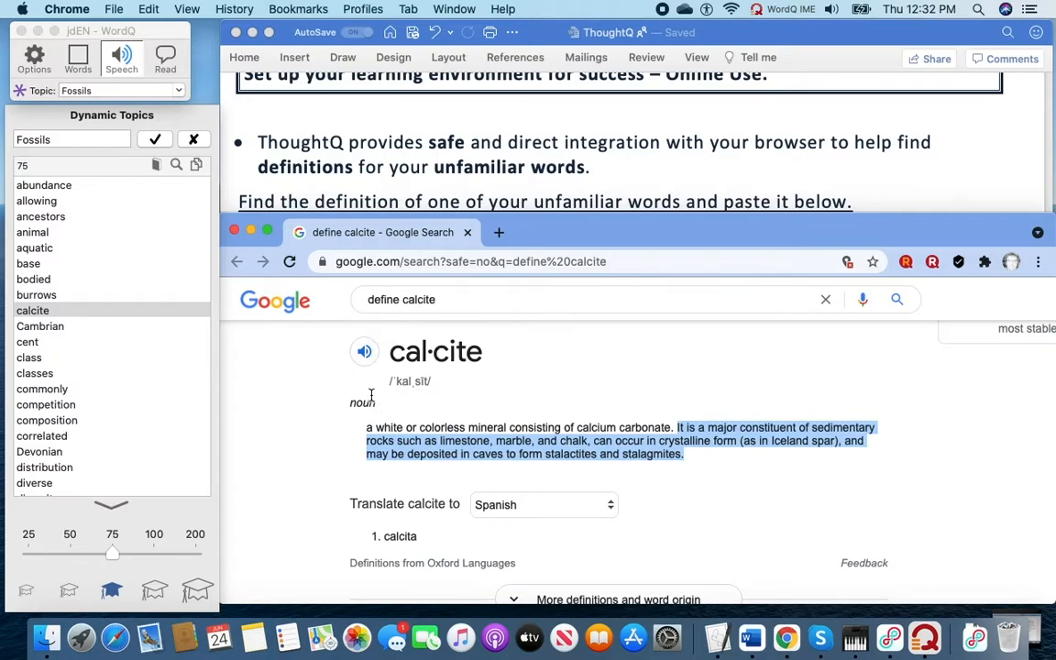
left_click(163, 62)
scroll(312, 481, "down", 3)
scroll(312, 481, "up", 1)
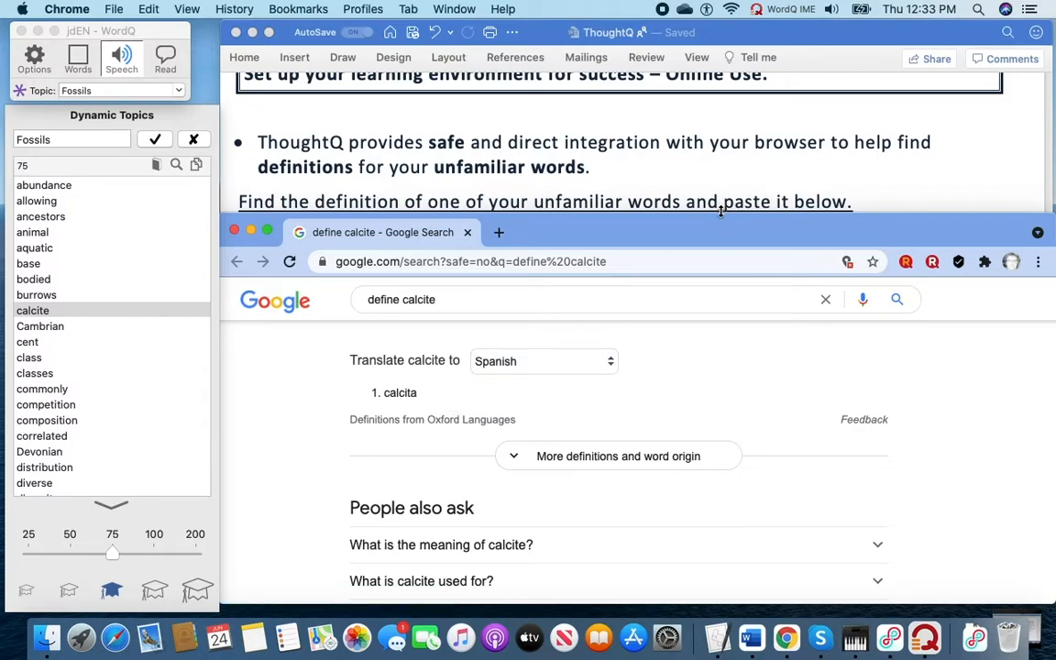
Step: Lower the Chrome window's upper edge, and copy the first sentence of the calcite definition into the Word document after "Definition:"
left_click_drag(647, 213, 645, 295)
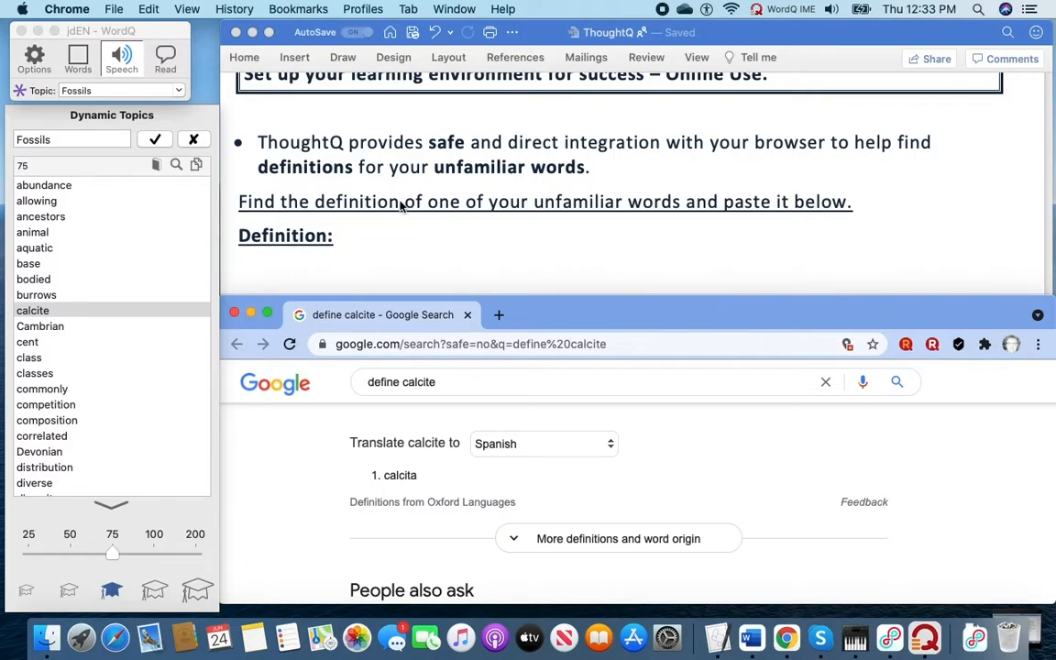
scroll(533, 493, "up", 3)
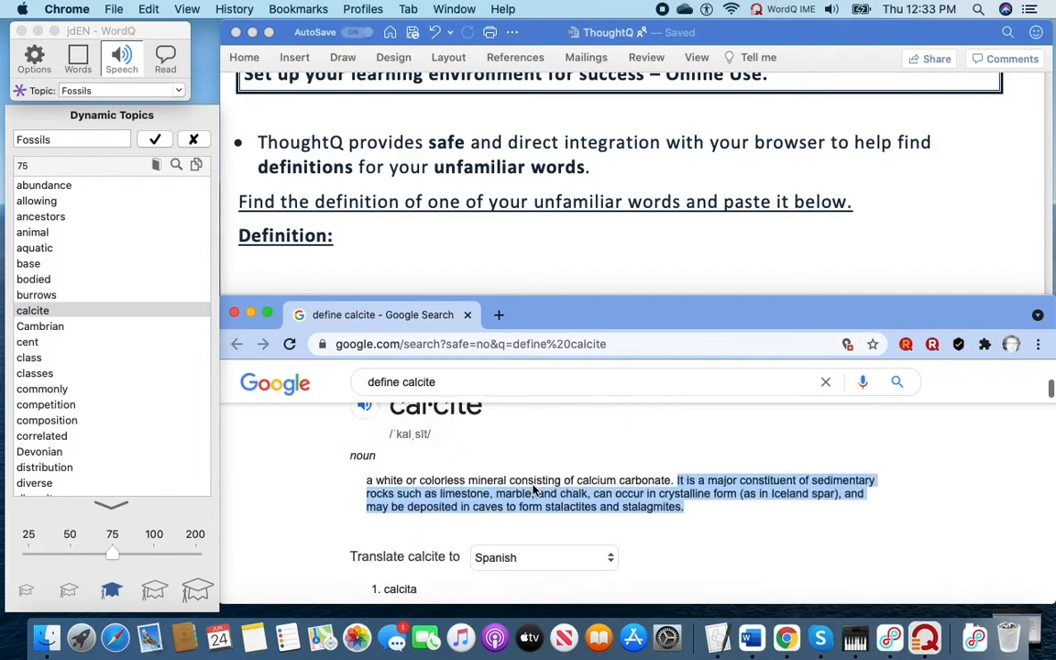
left_click(531, 498)
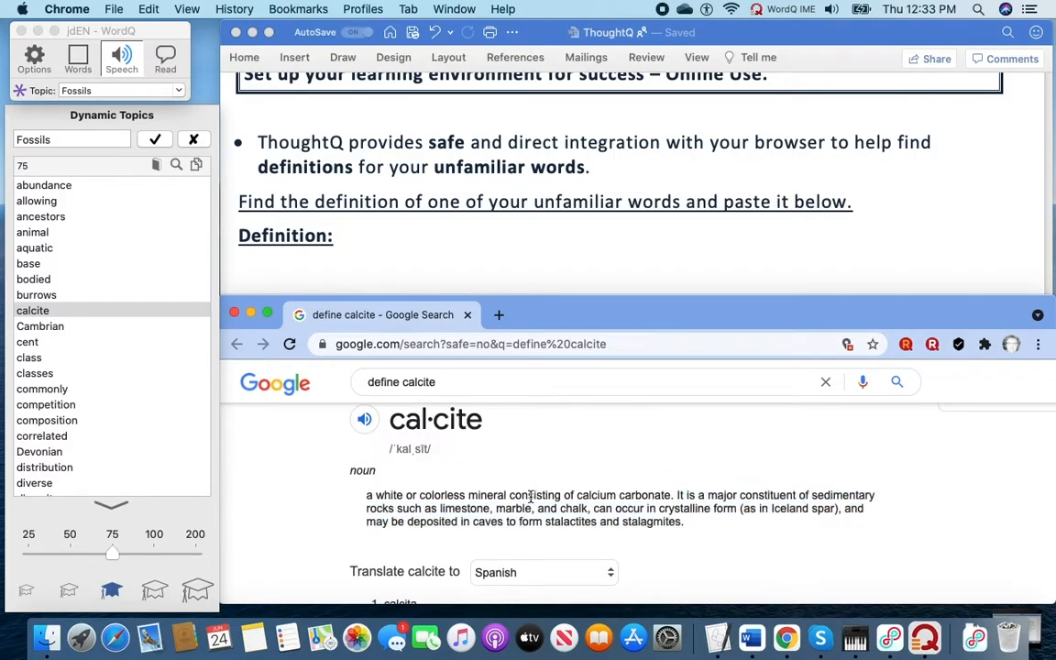
left_click_drag(367, 495, 672, 495)
right_click(381, 495)
left_click(424, 467)
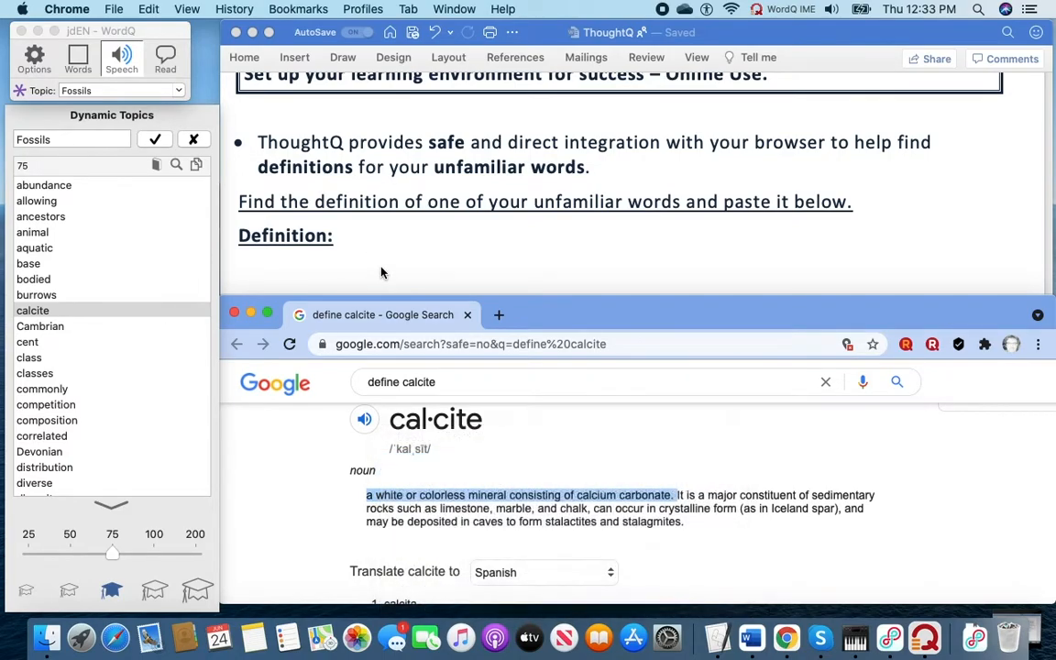
left_click(348, 241)
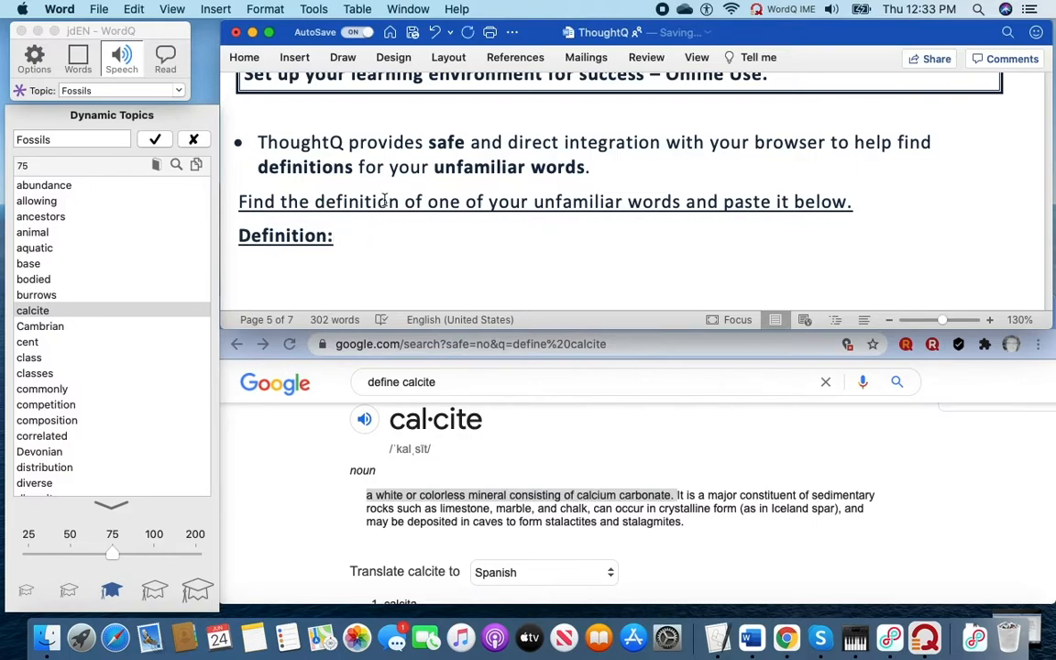
key("super+v")
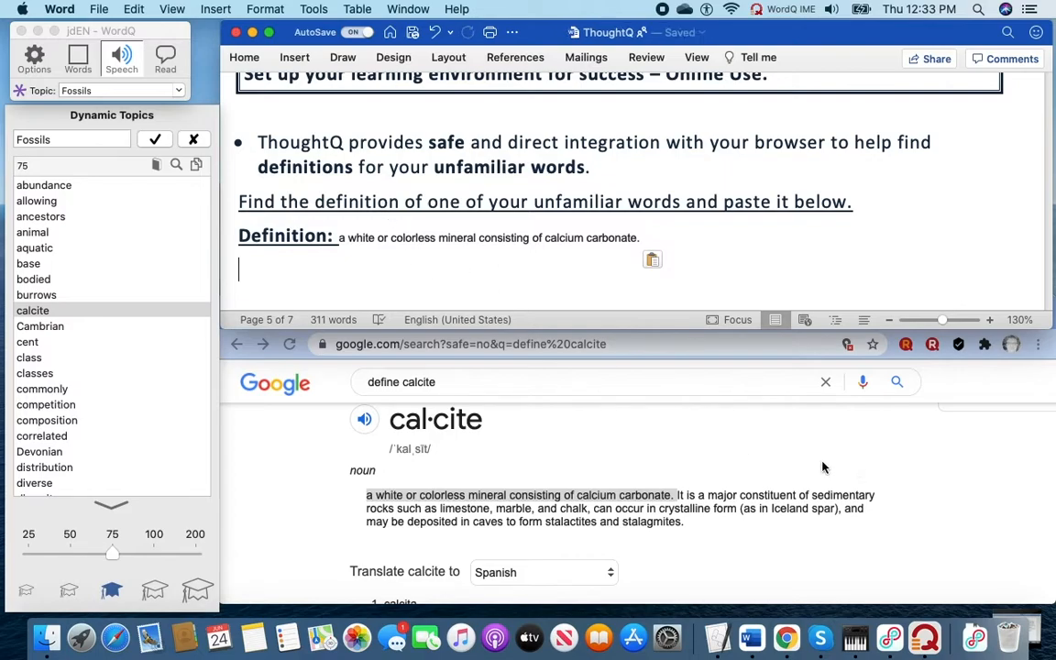
Step: Enlarge the Word window downward over the browser and go to the Article Search section with Tip #6
scroll(817, 470, "up", 2)
left_click(844, 214)
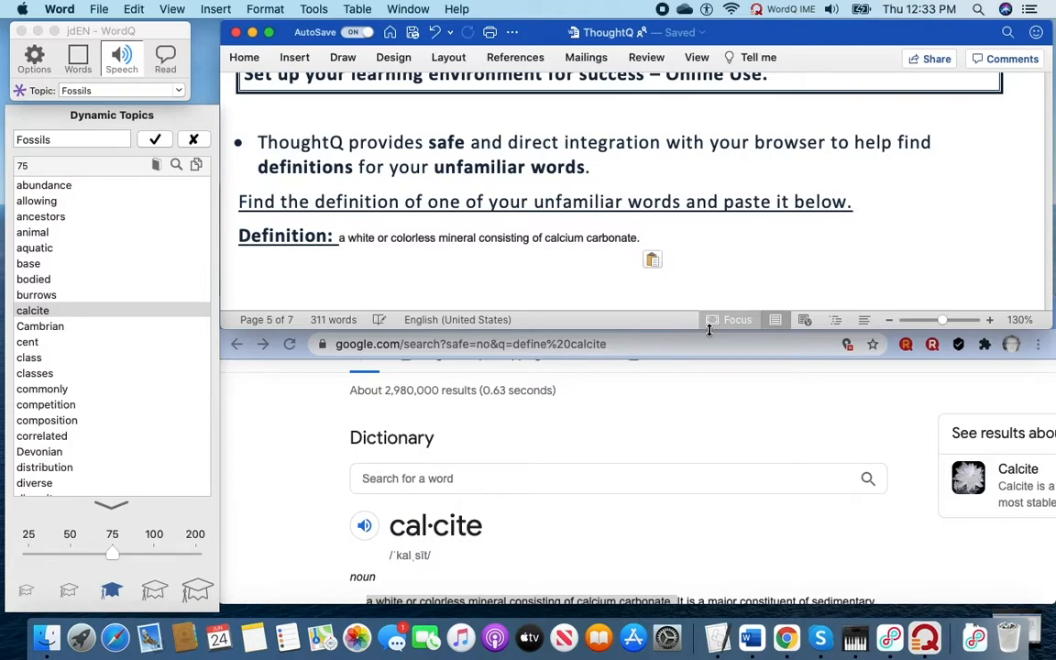
left_click_drag(691, 337, 726, 561)
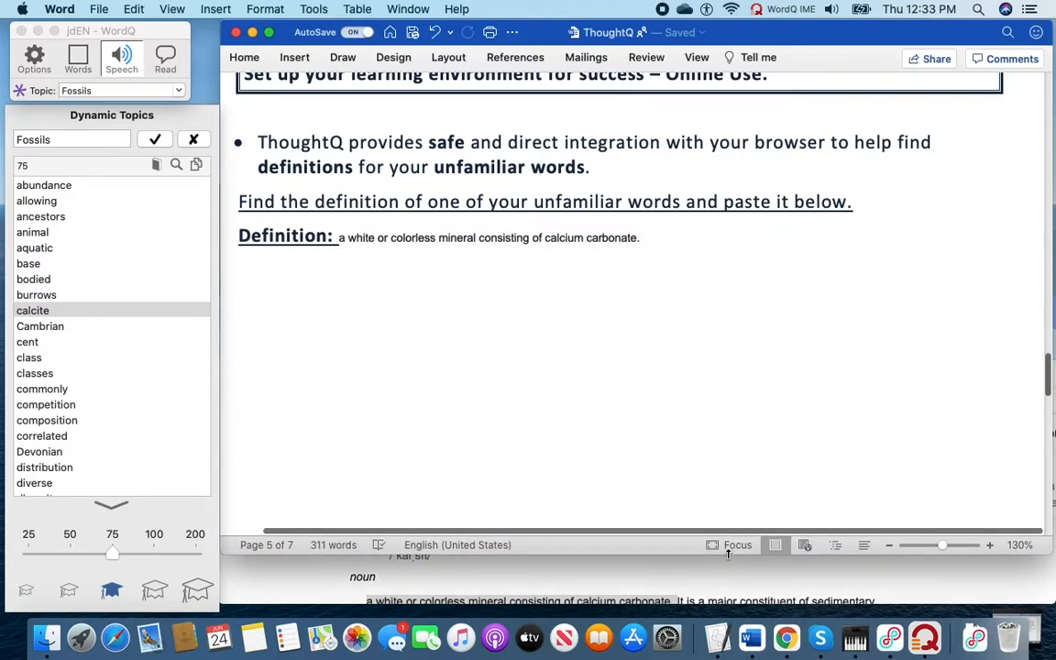
scroll(726, 419, "down", 10)
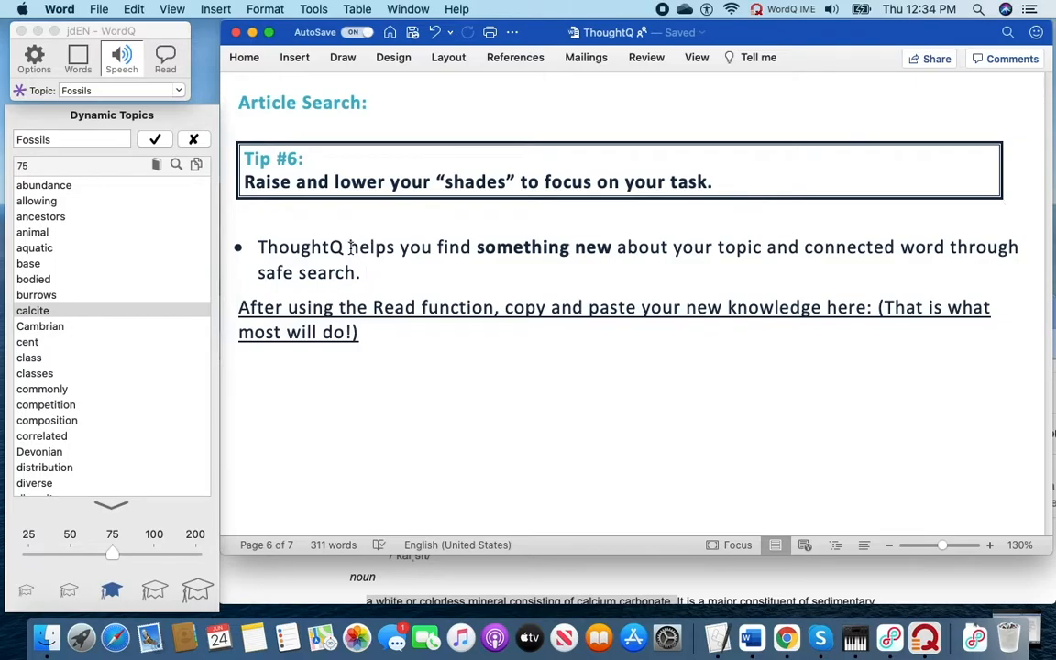
Step: Have WordQ read aloud the Article Search bullet about finding something new, and clear the text selection
left_click_drag(349, 247, 360, 272)
left_click(165, 57)
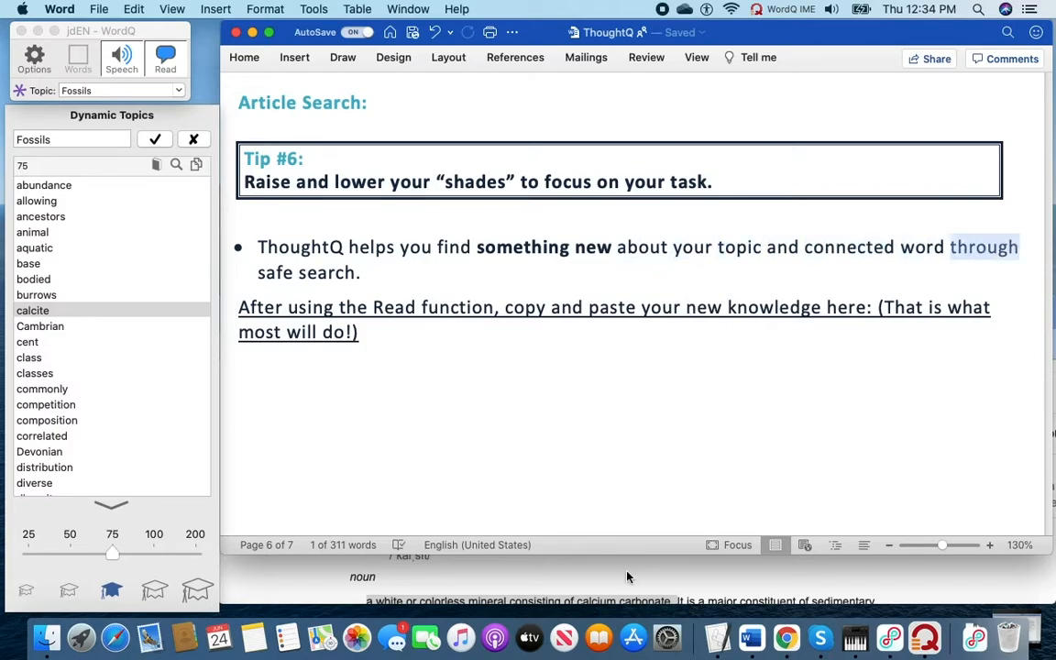
left_click(564, 449)
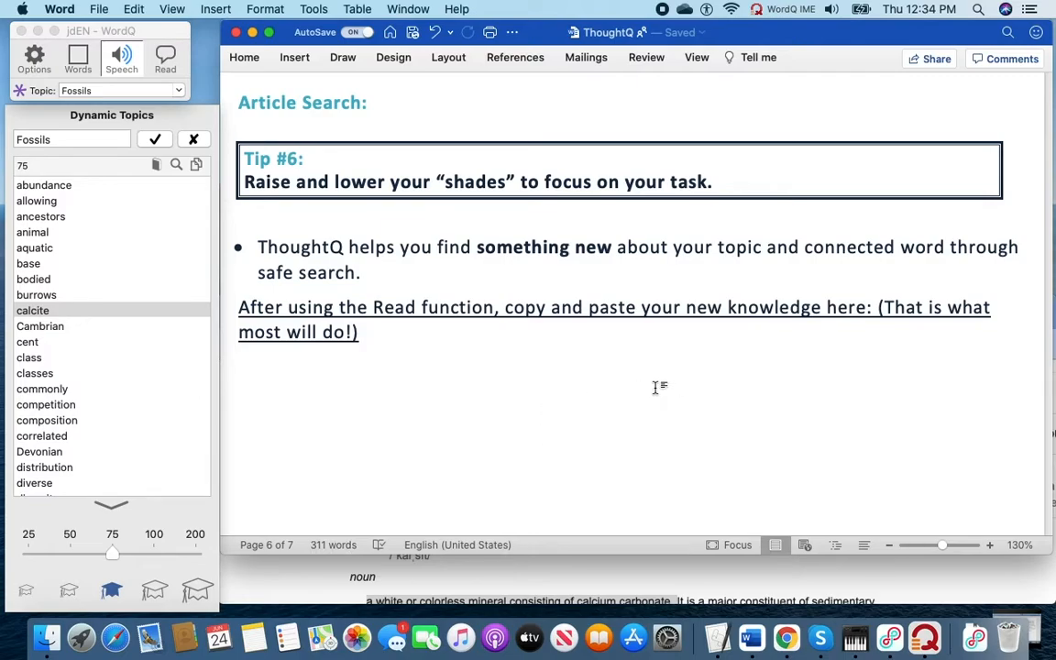
Step: Shrink the Word window to the upper half, switch to Chrome, and raise its upper edge to just below the Tip #6 box
left_click_drag(634, 557, 620, 335)
left_click(610, 471)
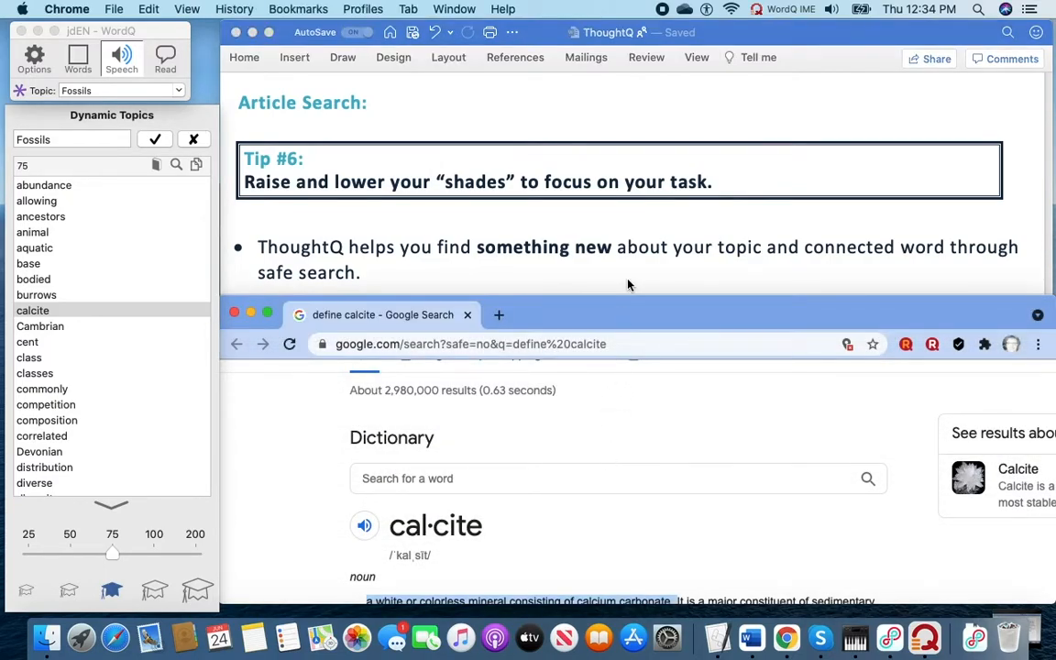
left_click_drag(619, 293, 613, 207)
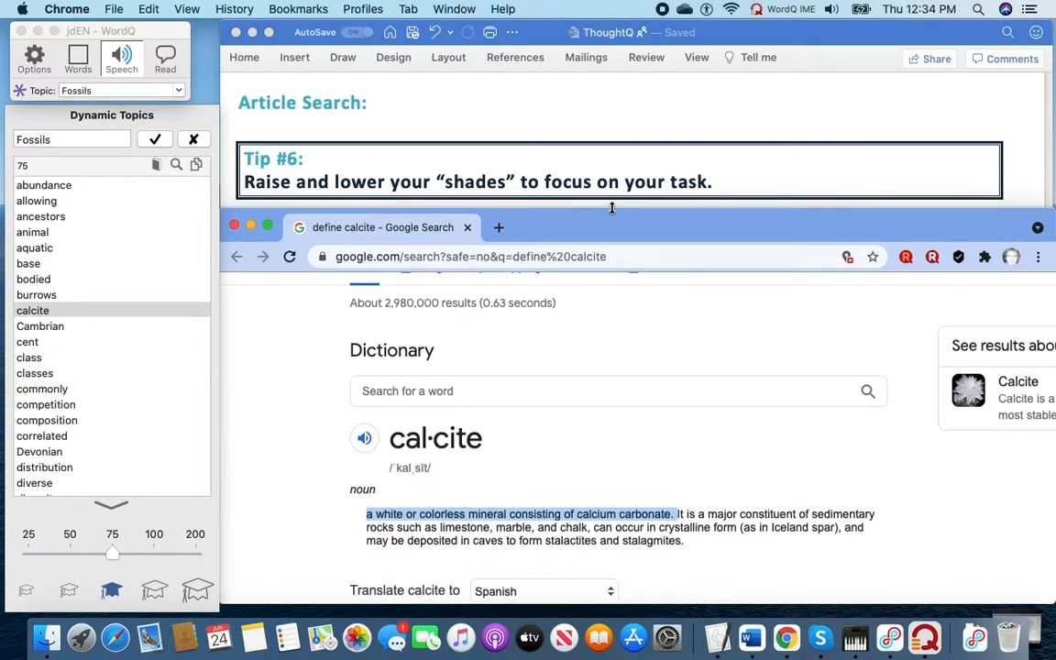
Step: Run an article search for "calcite" from the Fossils topic list and look over the first results
left_click(40, 312)
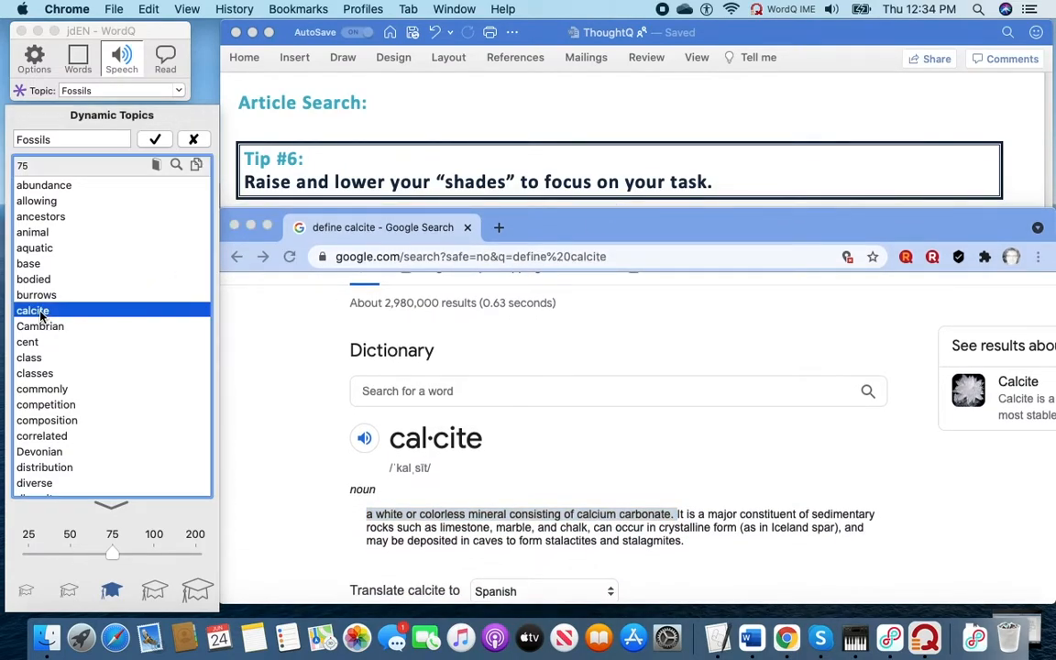
left_click(177, 166)
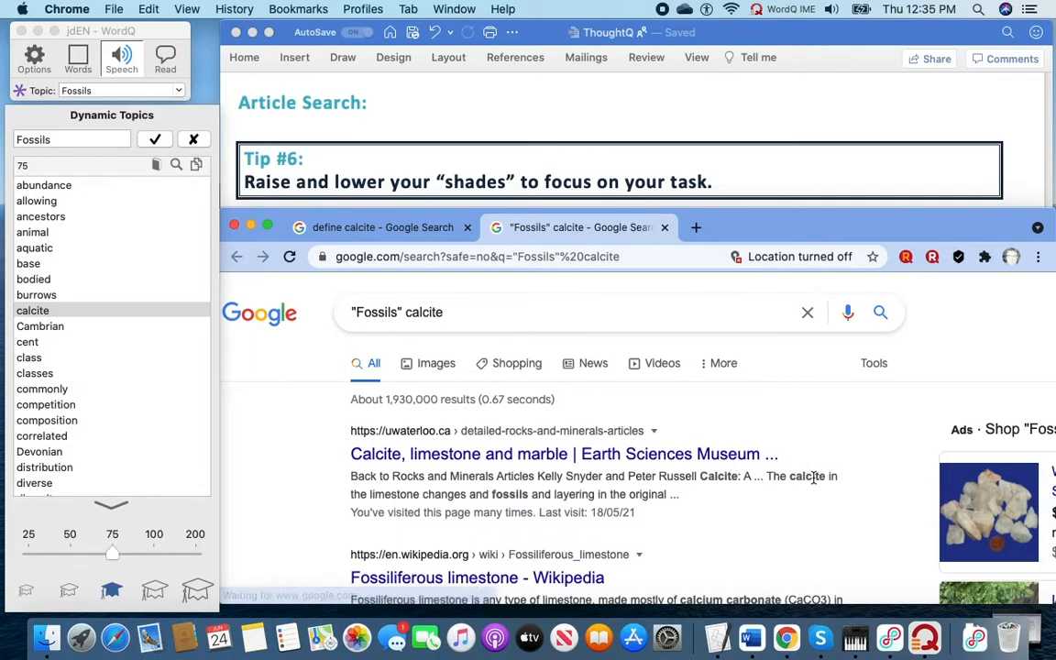
scroll(812, 481, "right", 5)
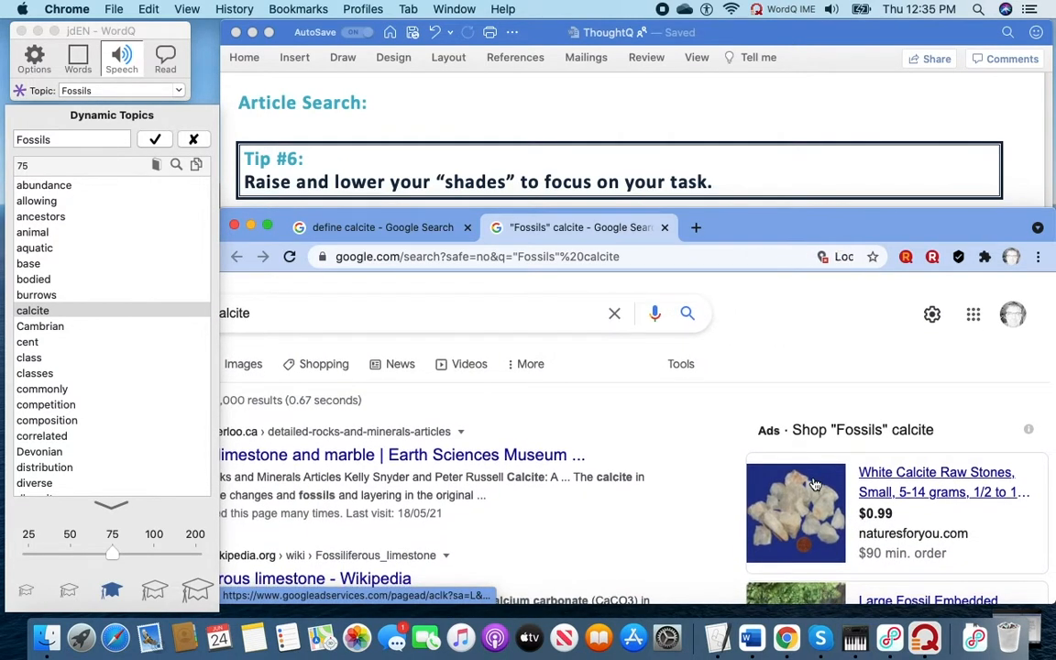
scroll(812, 480, "down", 3)
scroll(813, 476, "left", 4)
scroll(813, 478, "up", 3)
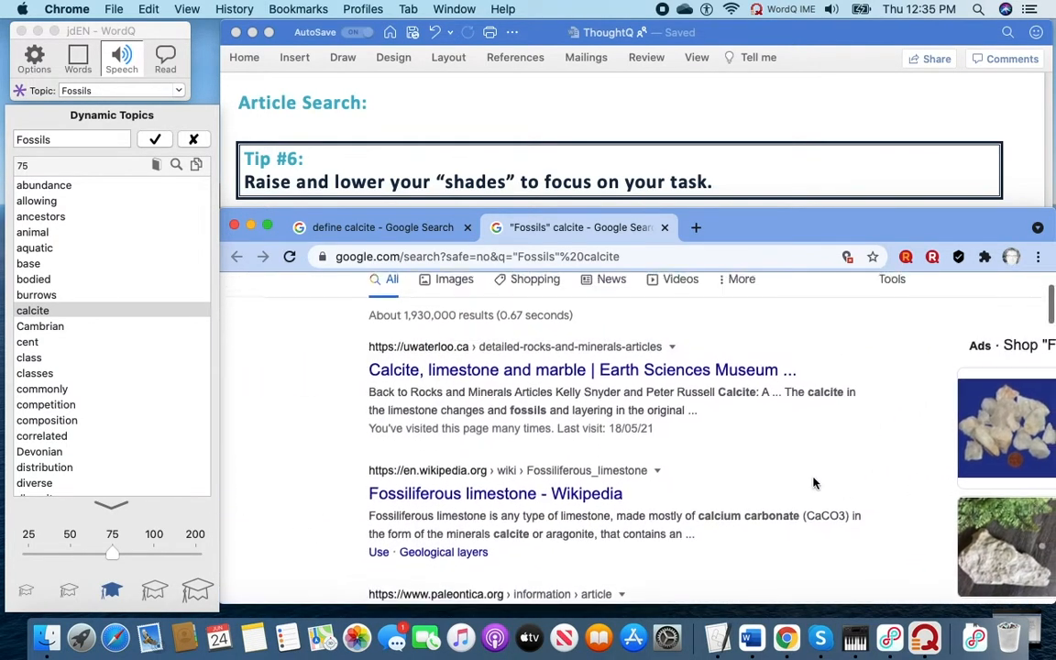
scroll(812, 482, "down", 1)
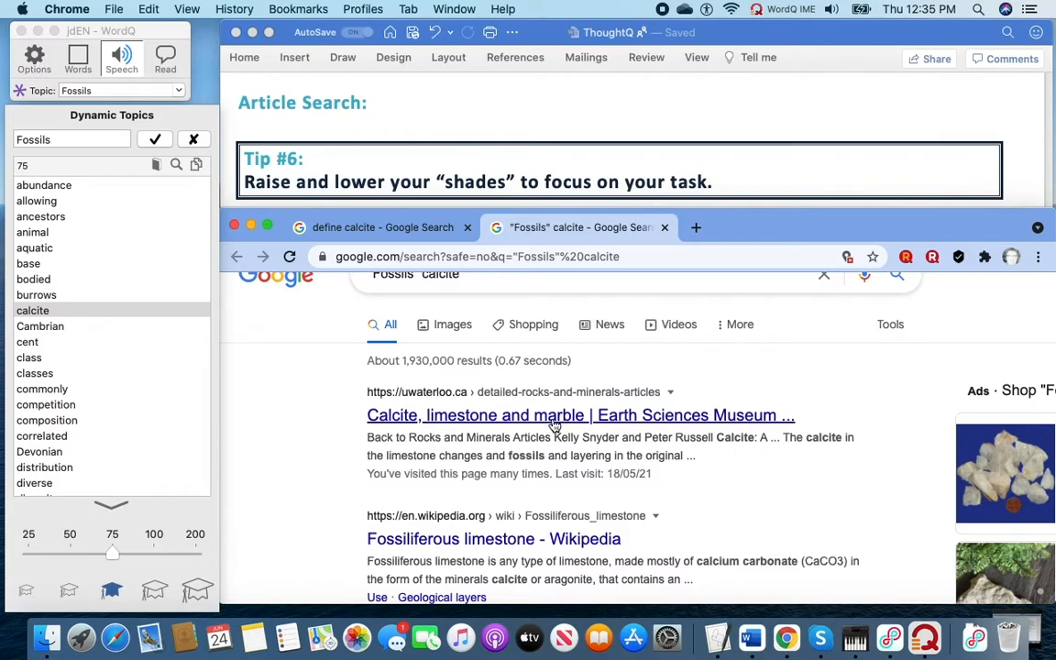
Step: Have WordQ read the first result's snippet aloud, open that Earth Sciences Museum article, accept its cookies, and find the calcite paragraph
left_click_drag(368, 437, 708, 456)
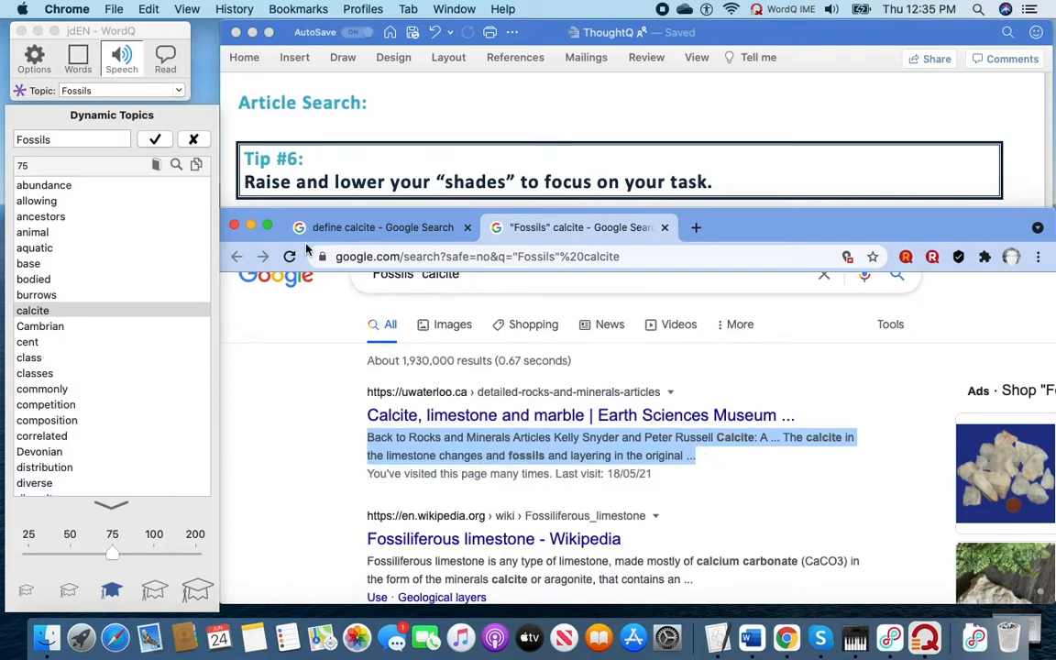
left_click(163, 59)
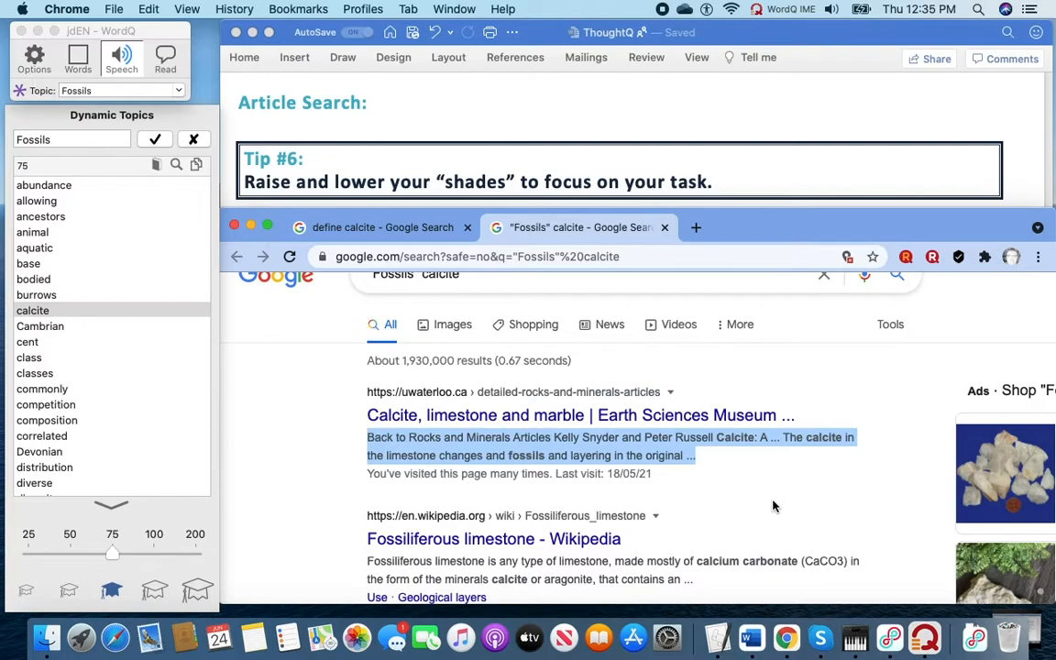
left_click(531, 419)
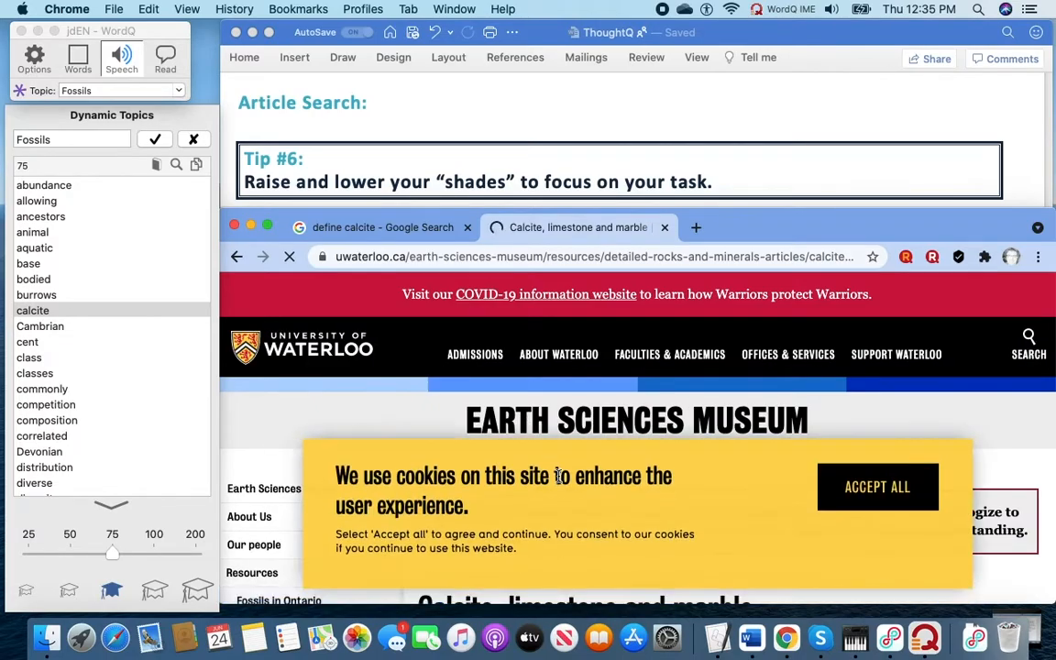
left_click(847, 488)
scroll(704, 428, "down", 8)
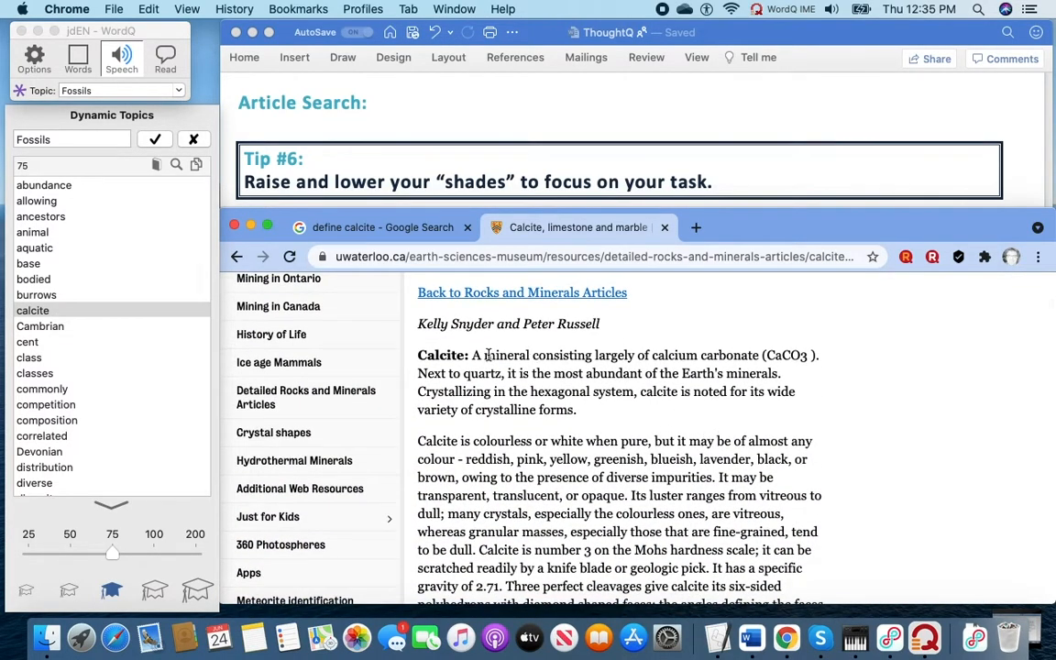
Step: Have WordQ read aloud the article's first two sentences about calcite, and copy them
left_click_drag(471, 355, 795, 388)
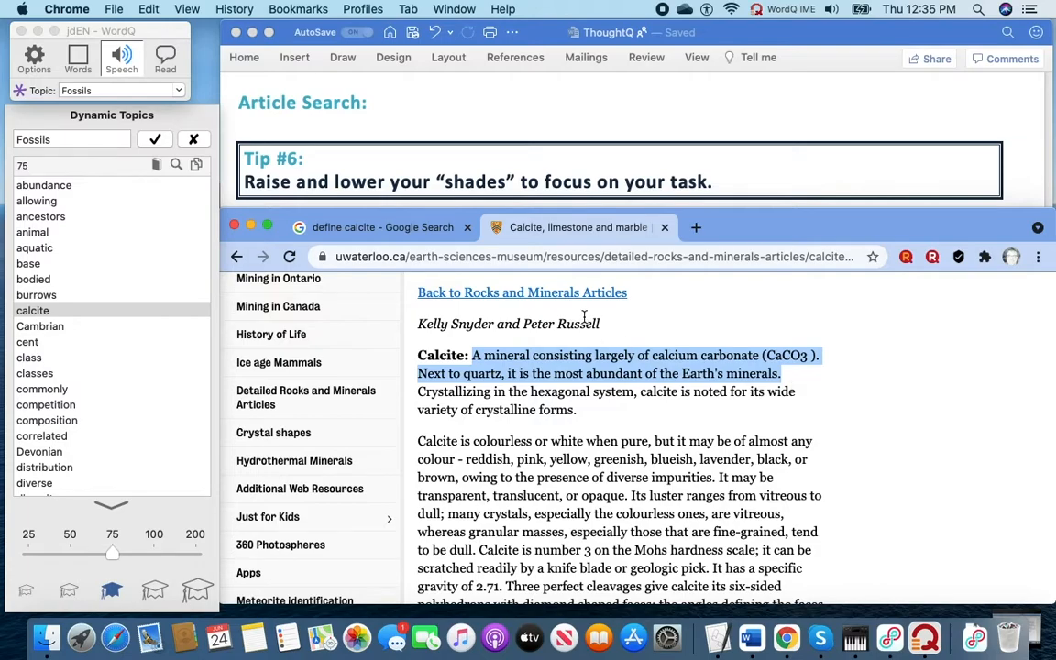
left_click(163, 69)
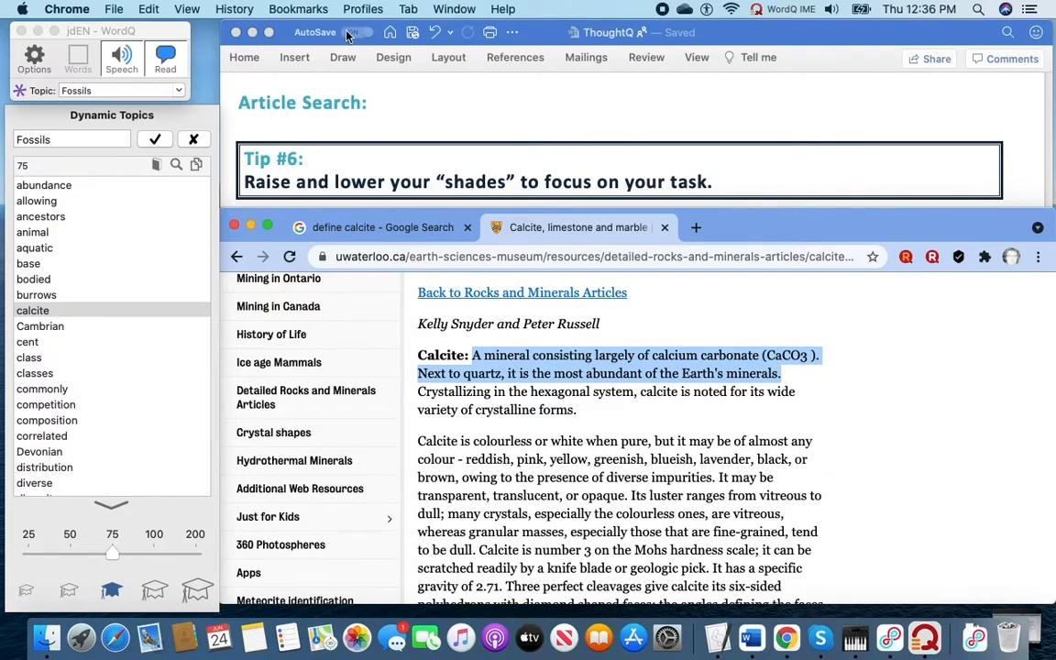
right_click(541, 368)
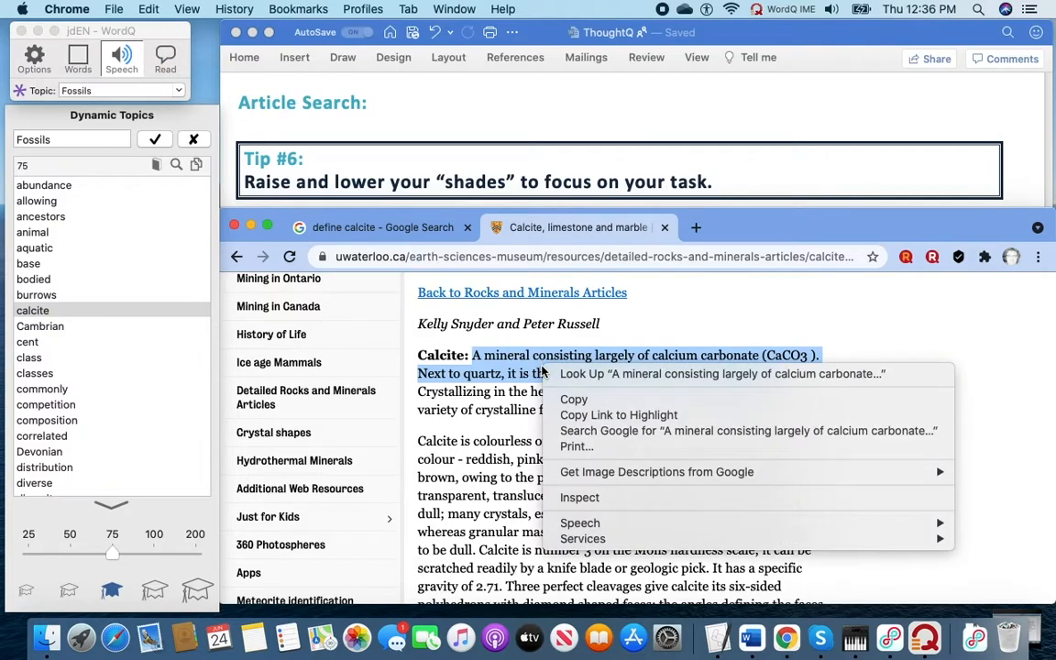
left_click(570, 400)
Step: Lower the Chrome window's upper edge, switch to Word, and enlarge its window to reveal the space below the new-knowledge instruction
left_click_drag(704, 210, 704, 298)
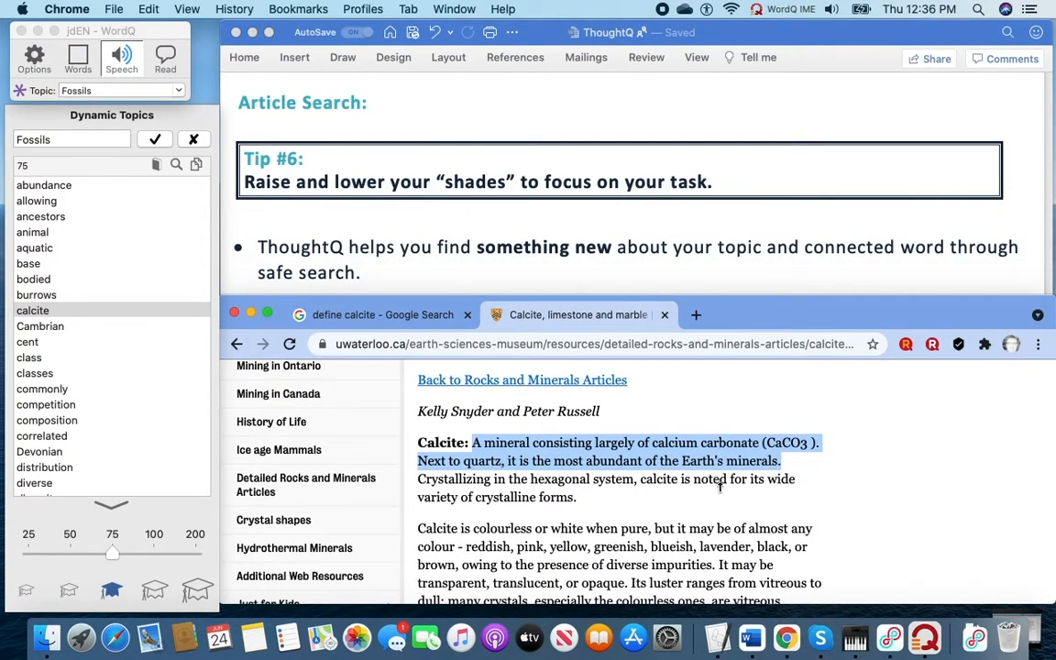
left_click(639, 261)
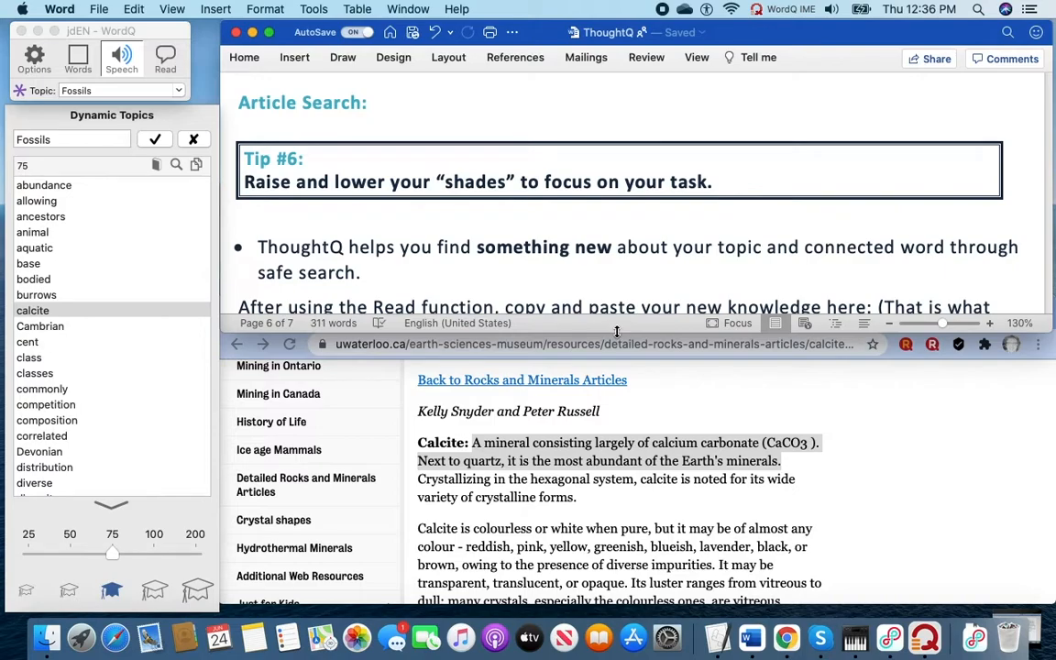
left_click_drag(616, 332, 563, 445)
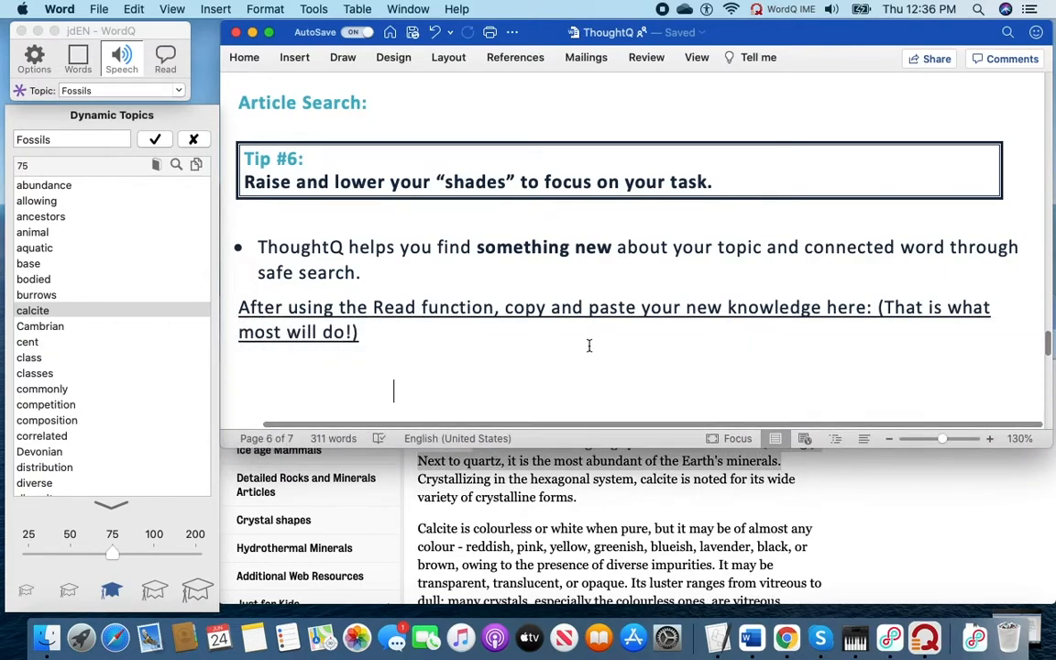
Step: Paste the two copied calcite sentences directly below the new-knowledge instruction in the Article Search section
scroll(590, 346, "down", 5)
left_click(241, 187)
key("super+v")
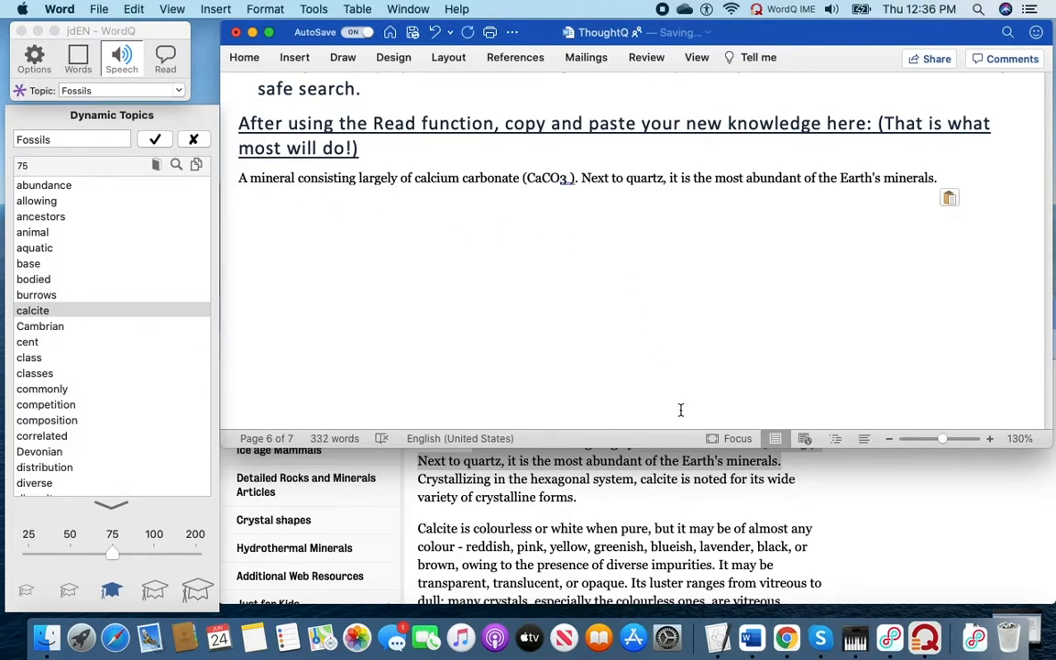
Step: Copy the calcite article's web address from Chrome and paste it in Word below the calcite sentences as their source, followed by line breaks
left_click(869, 516)
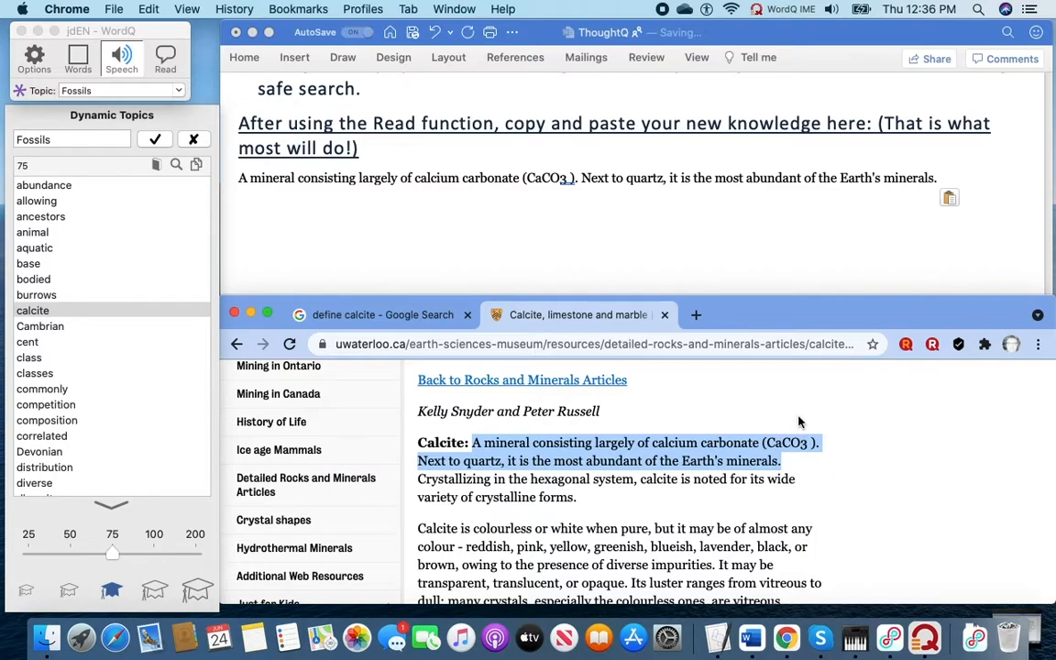
left_click(775, 345)
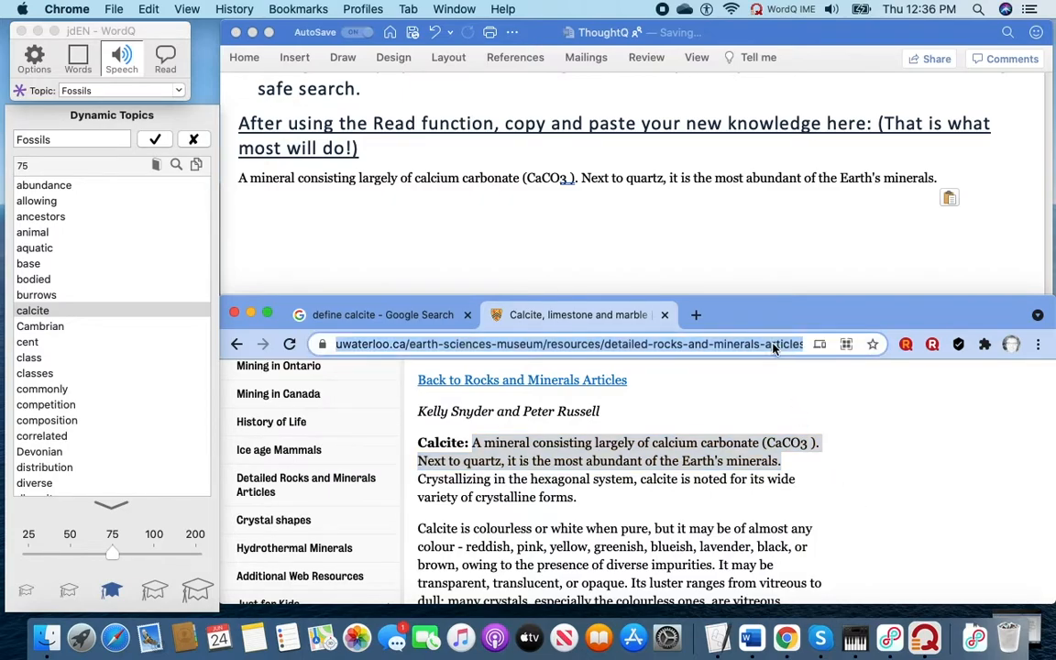
key("super+c")
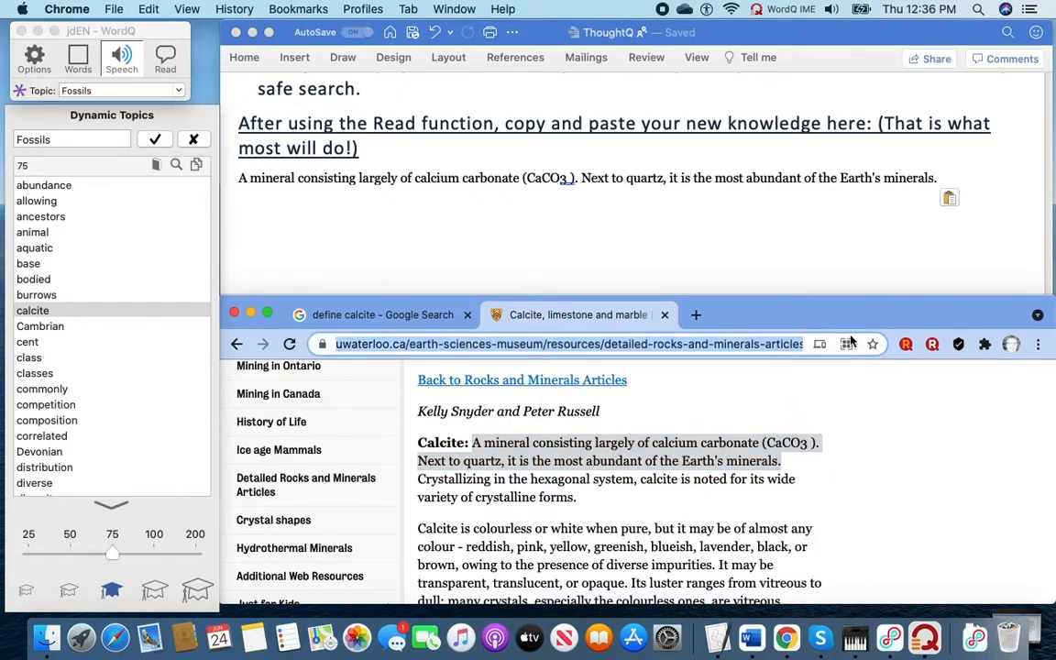
left_click(683, 223)
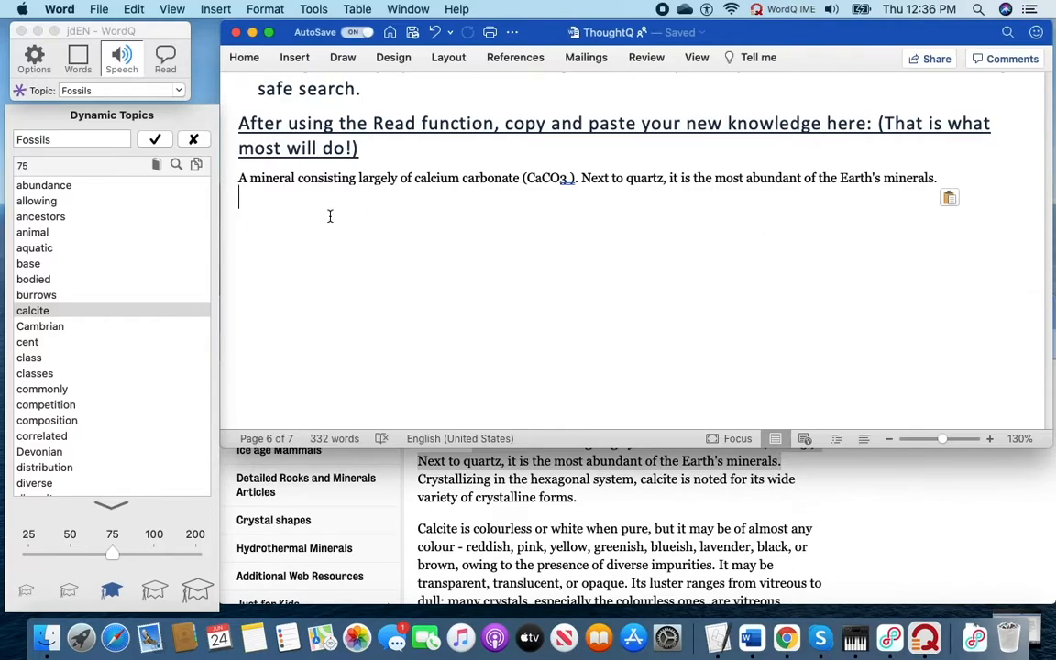
key("super+v")
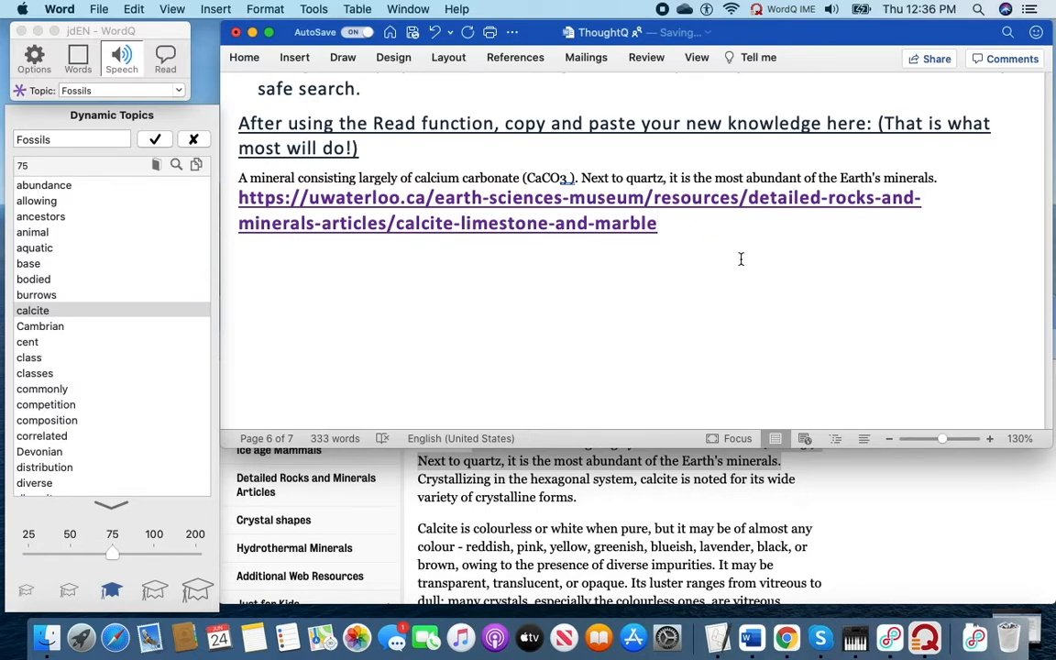
key("Return")
key("Return")
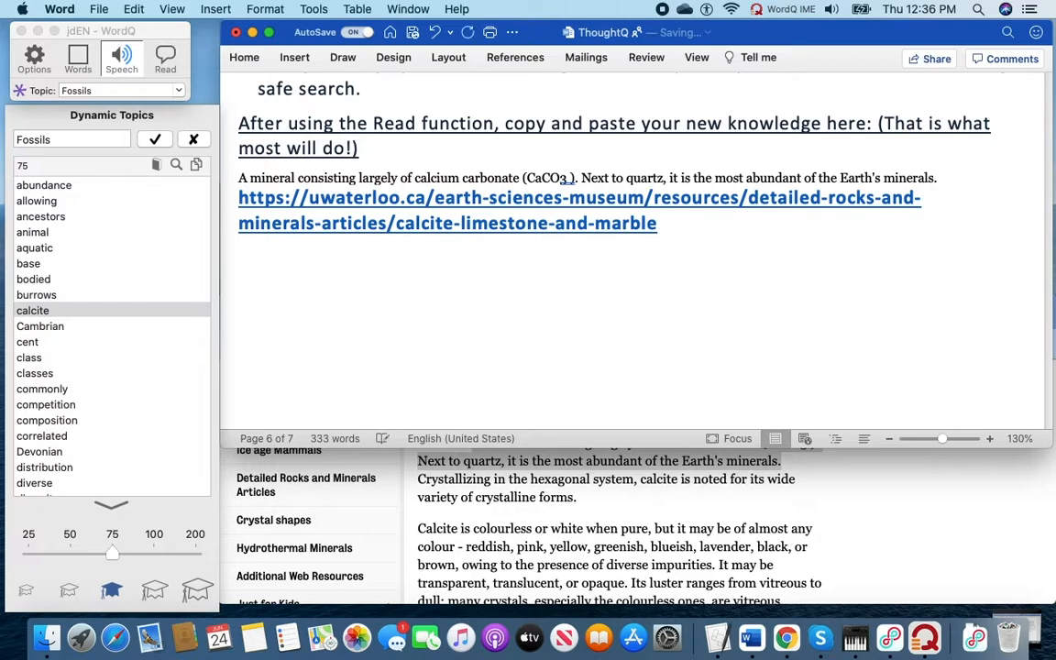